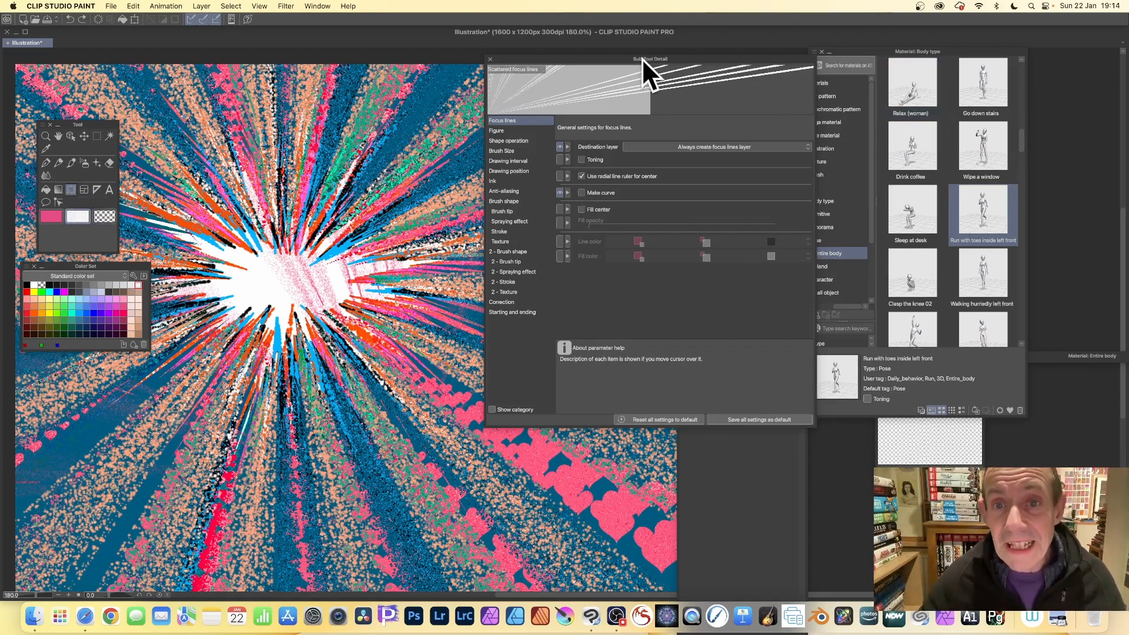
Step: Bring up the focus lines group in the Sub Tool palette and reposition the Sub Tool Detail window beside the artwork
drag(649, 59, 725, 167)
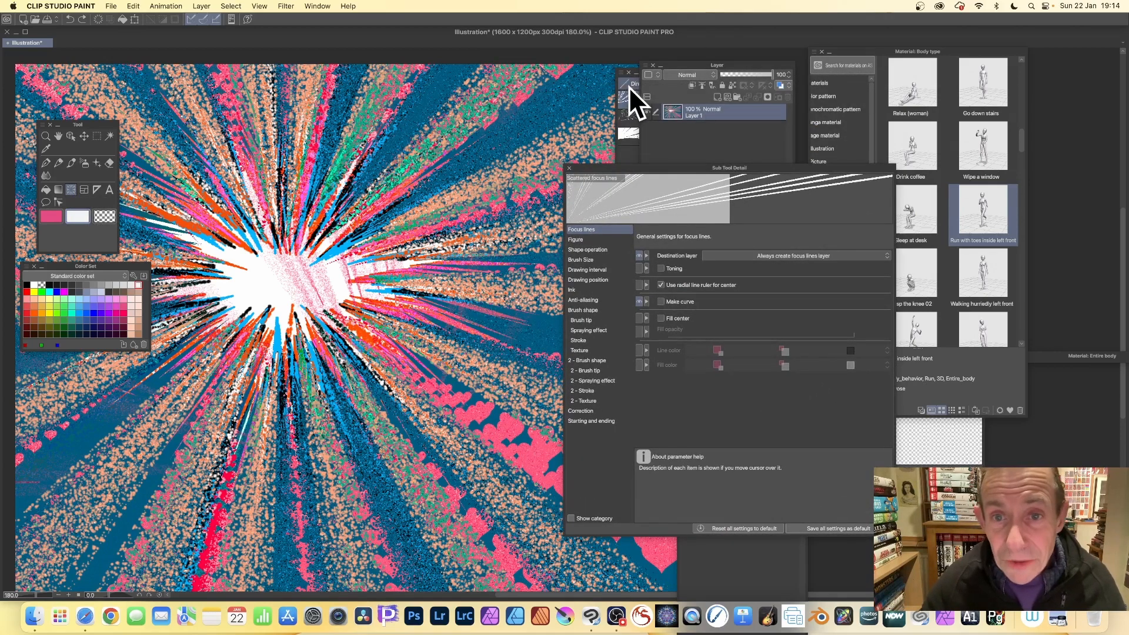
click(629, 150)
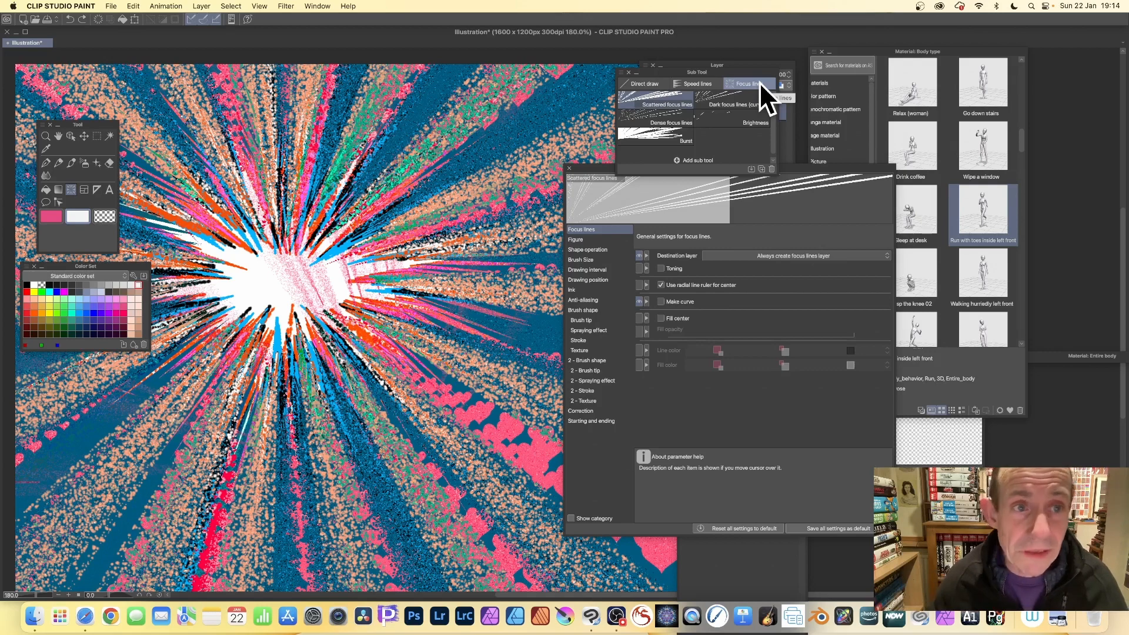
click(317, 7)
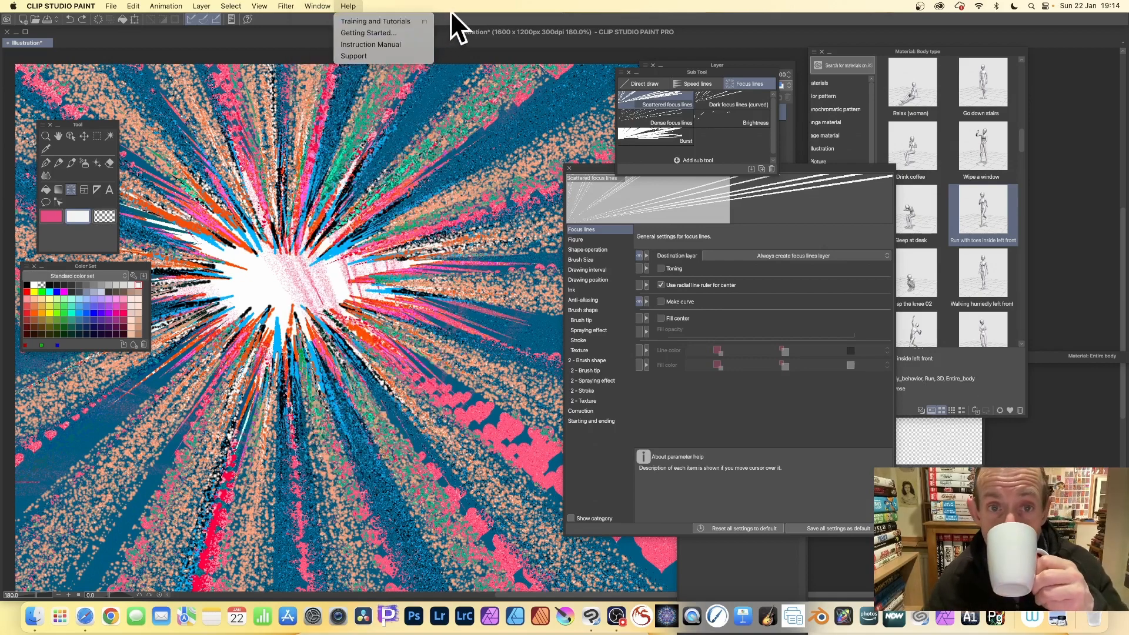
click(453, 10)
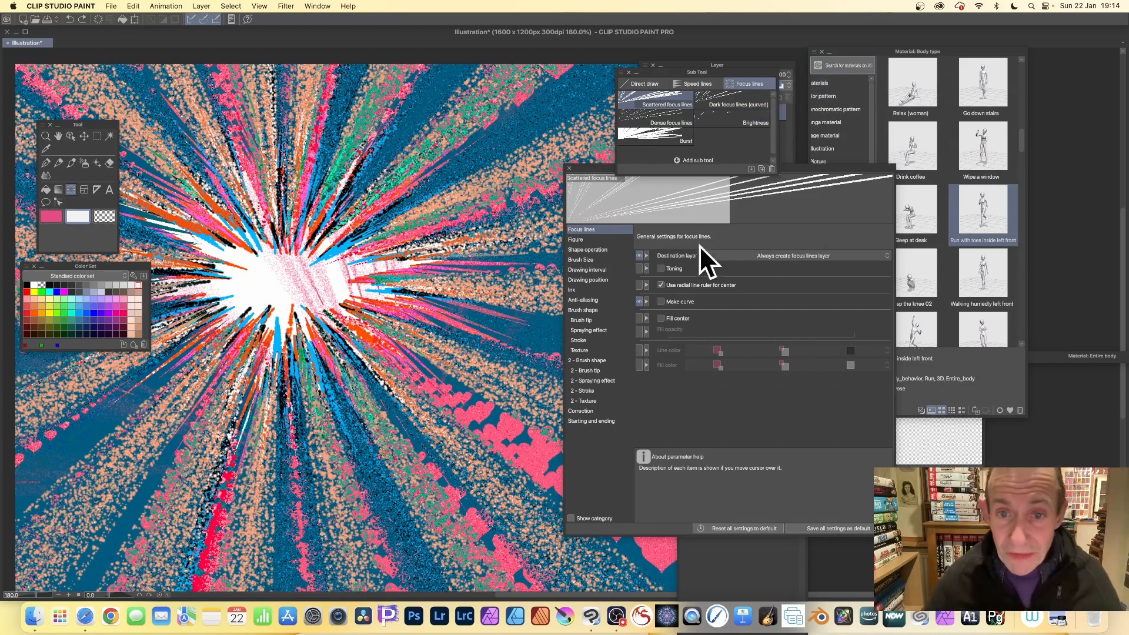
drag(604, 168, 573, 103)
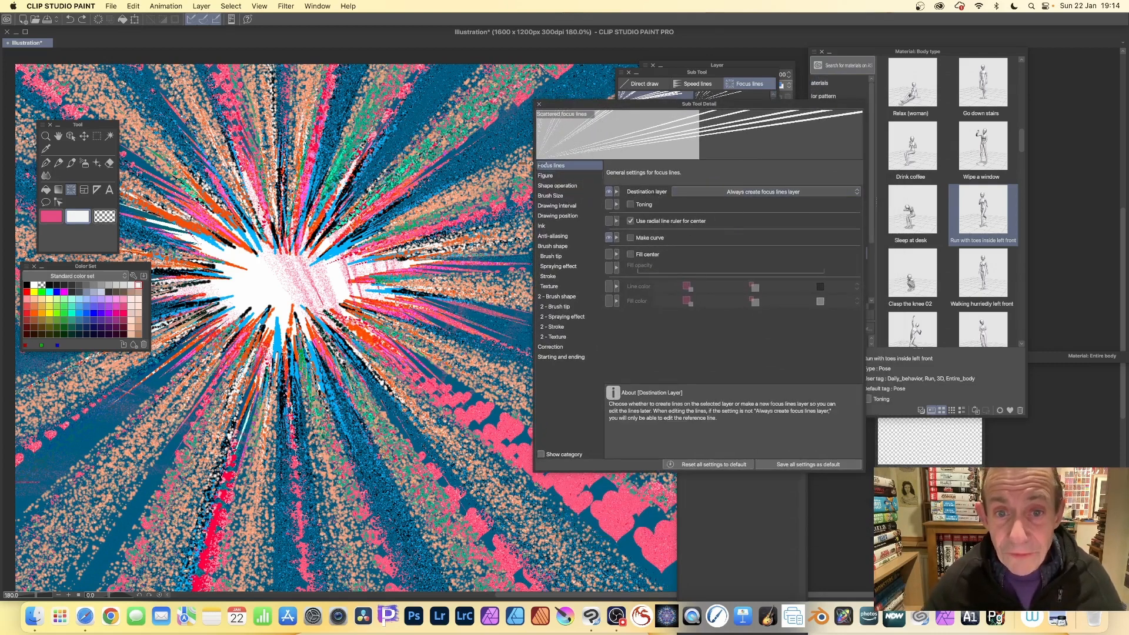
Step: Flatten the image and fill the whole layer with white
click(158, 7)
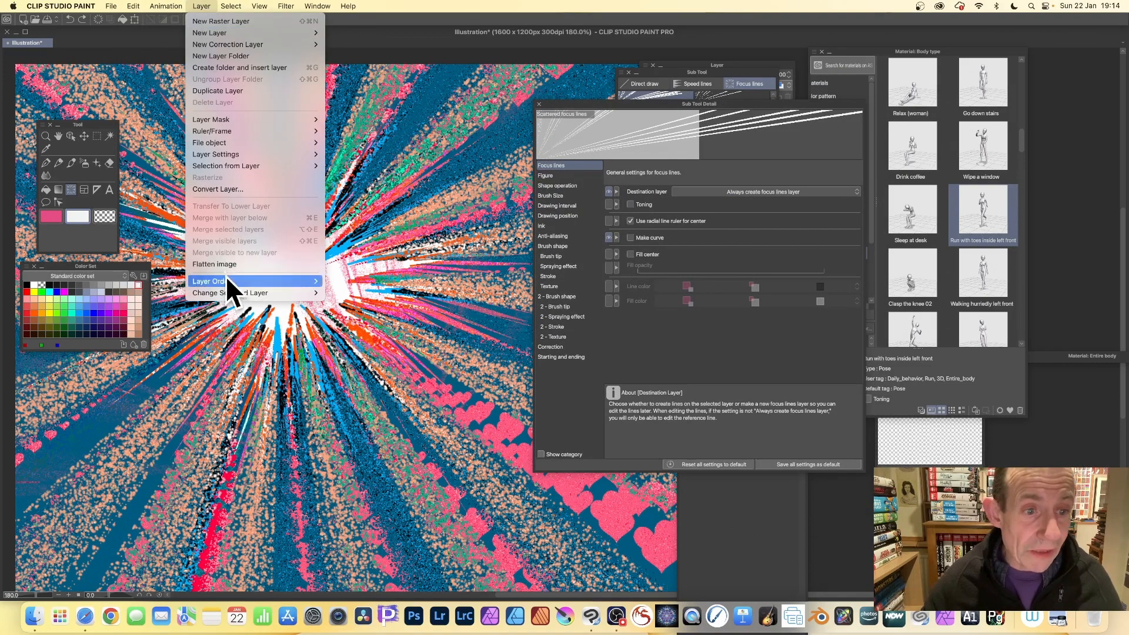
click(230, 259)
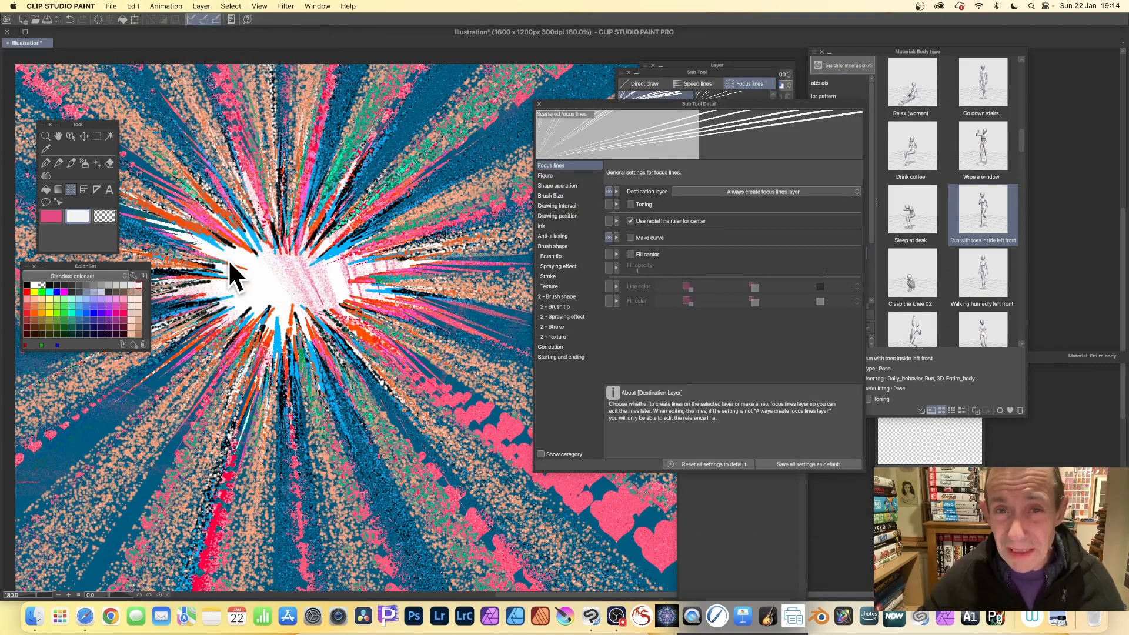
click(137, 7)
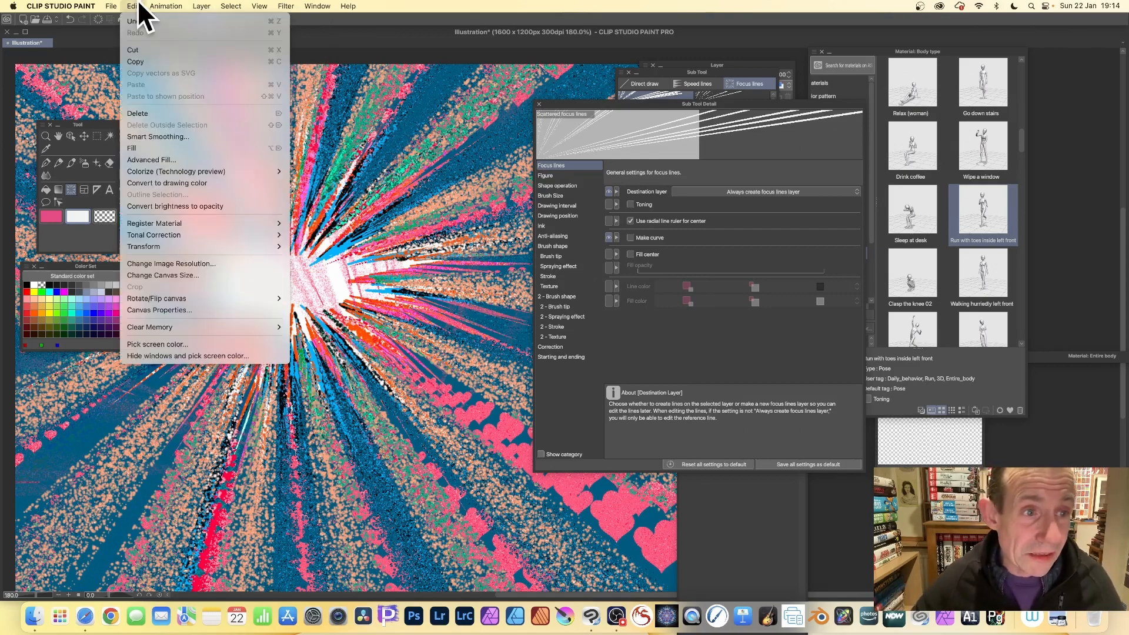
click(147, 148)
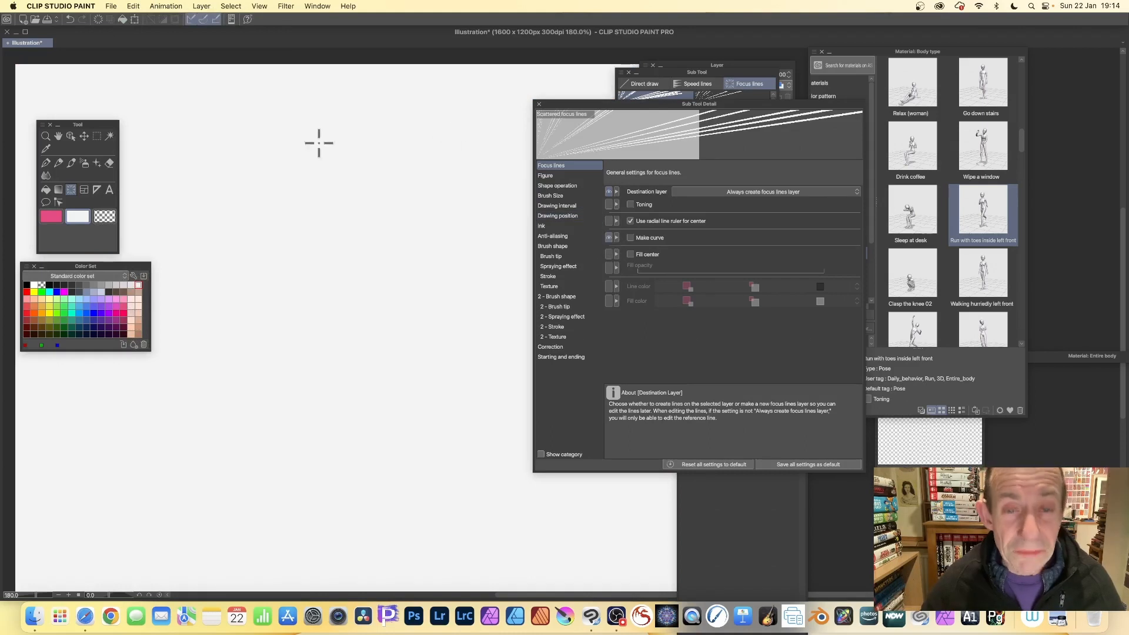
Step: Set the focus lines' destination layer to Always create focus lines layer, moving the Sub Tool Detail window clear of the canvas
drag(591, 104, 635, 86)
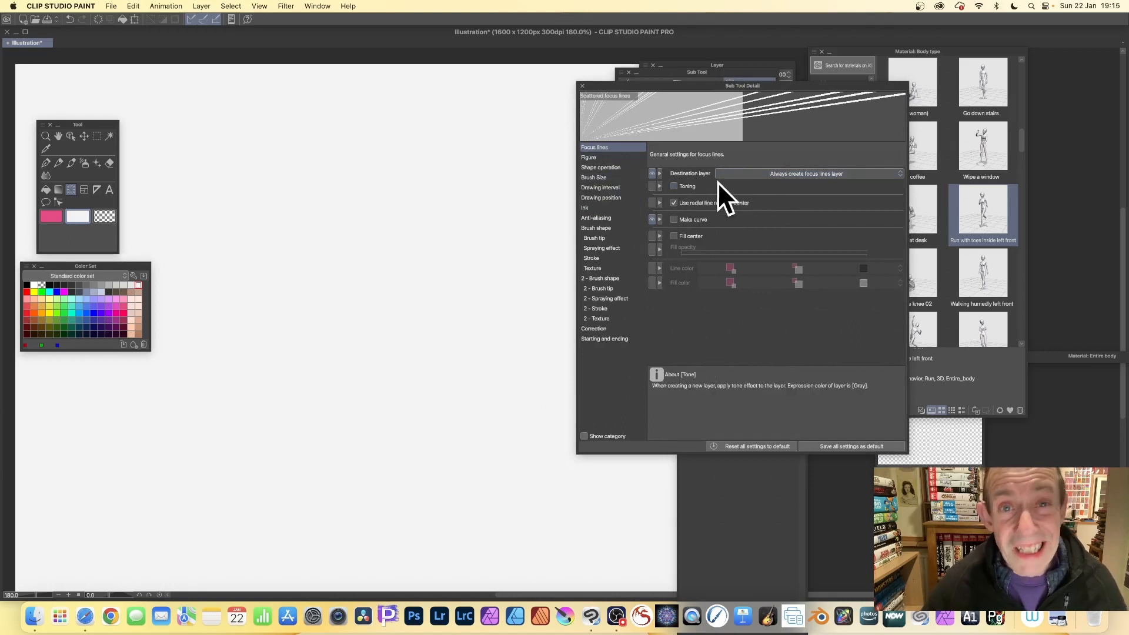
click(770, 173)
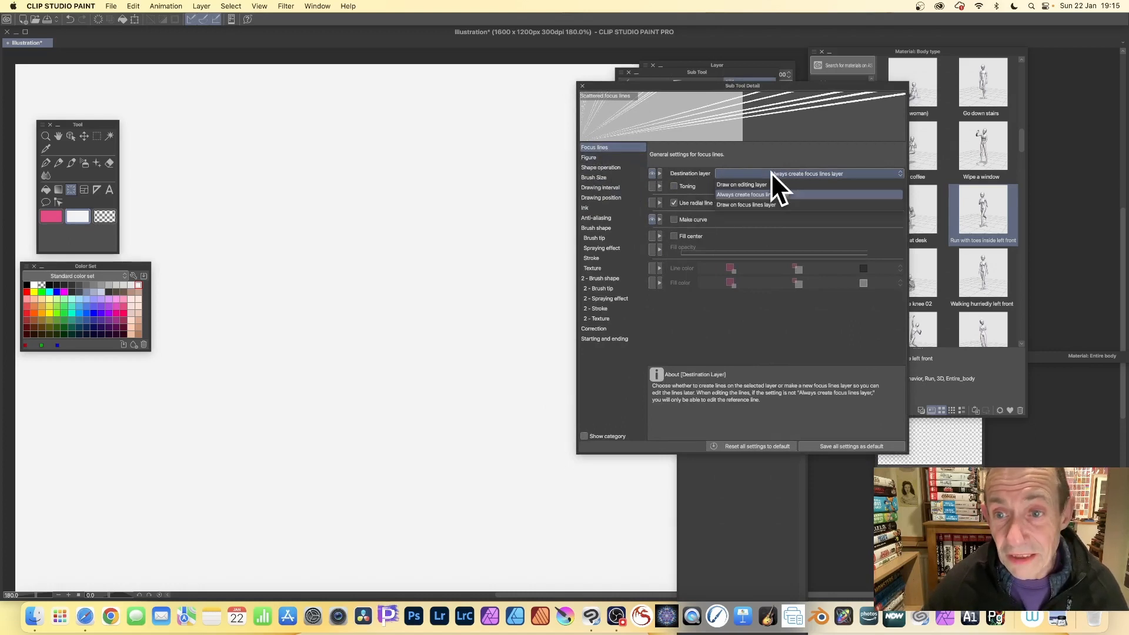
click(746, 194)
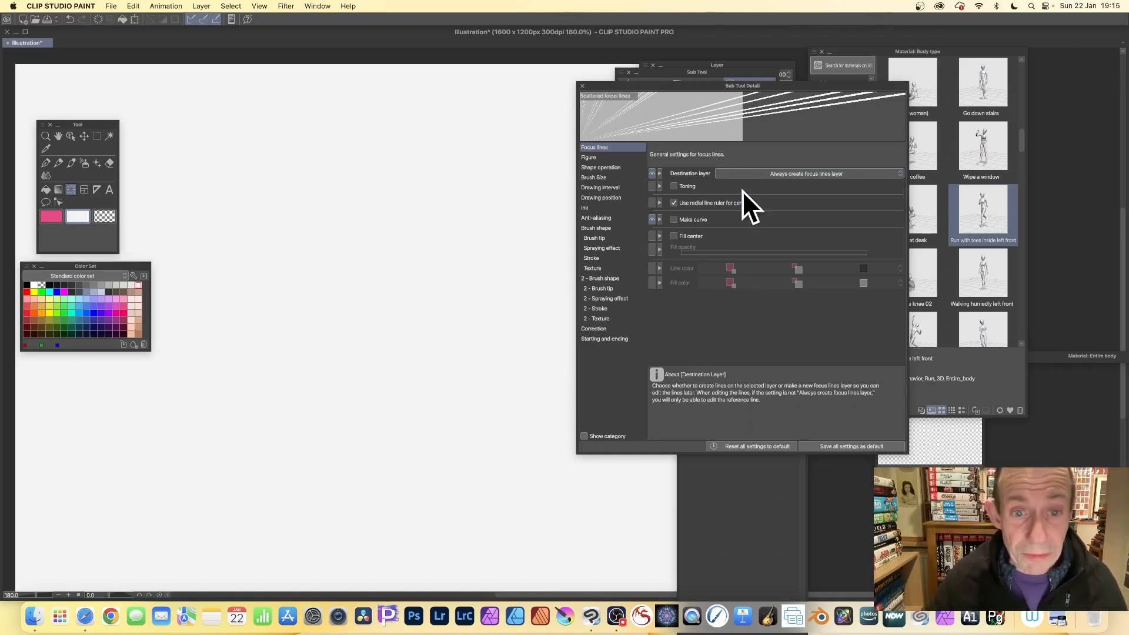
Step: Switch the drawing color from white to dark gray and try scattered focus lines around differently proportioned rectangles, undoing the dark ones
drag(406, 255, 477, 313)
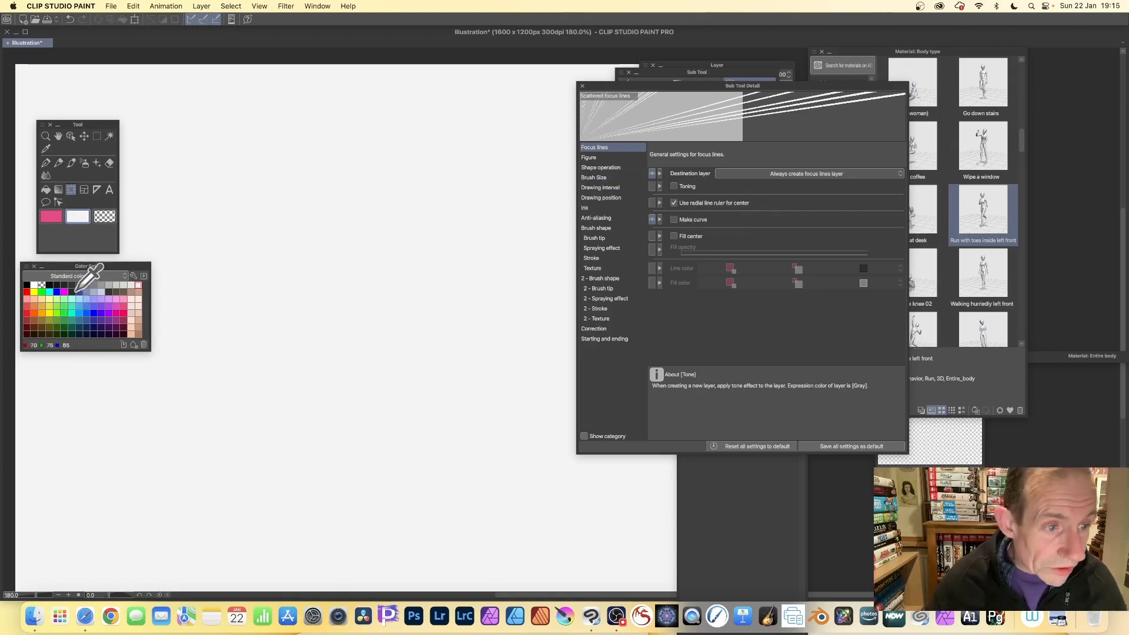
click(71, 292)
drag(409, 250, 479, 307)
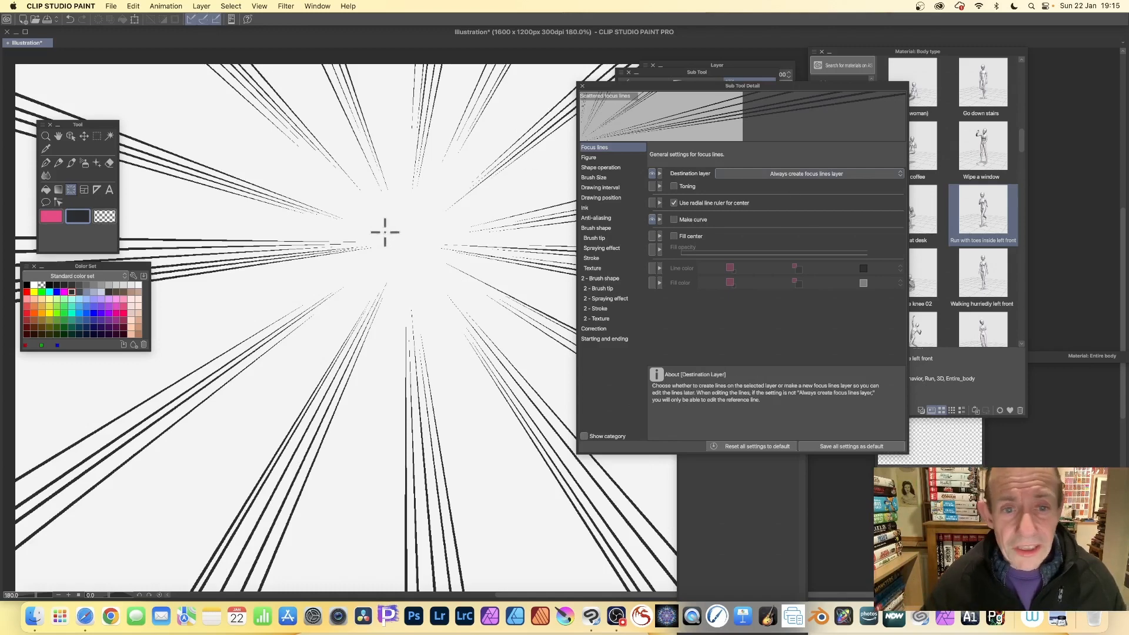
key(ctrl+z)
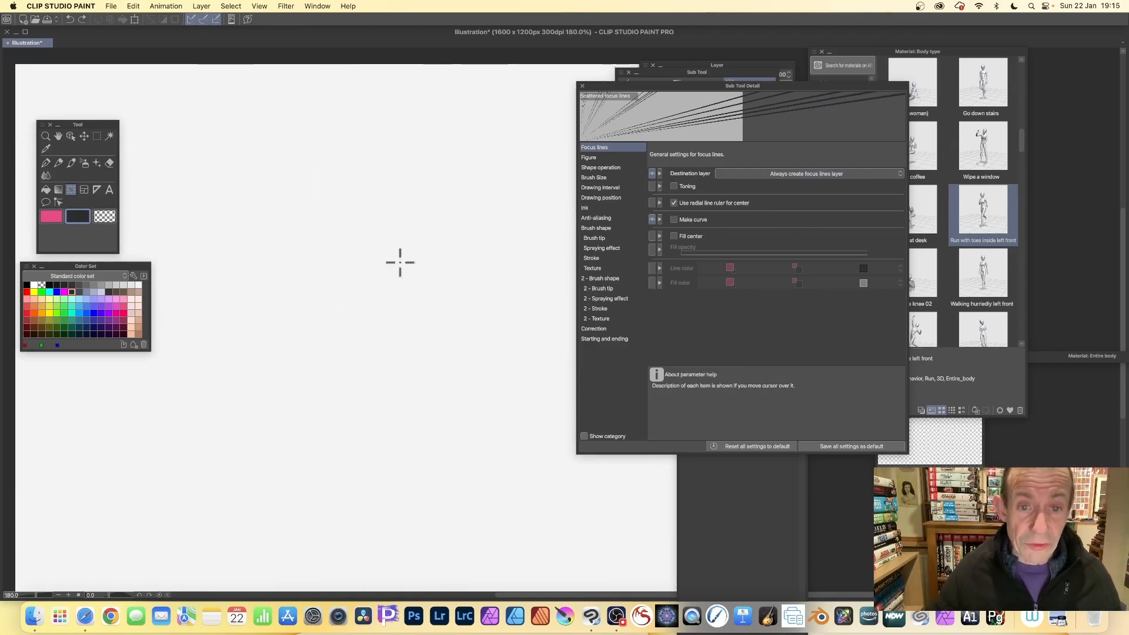
drag(376, 194, 380, 322)
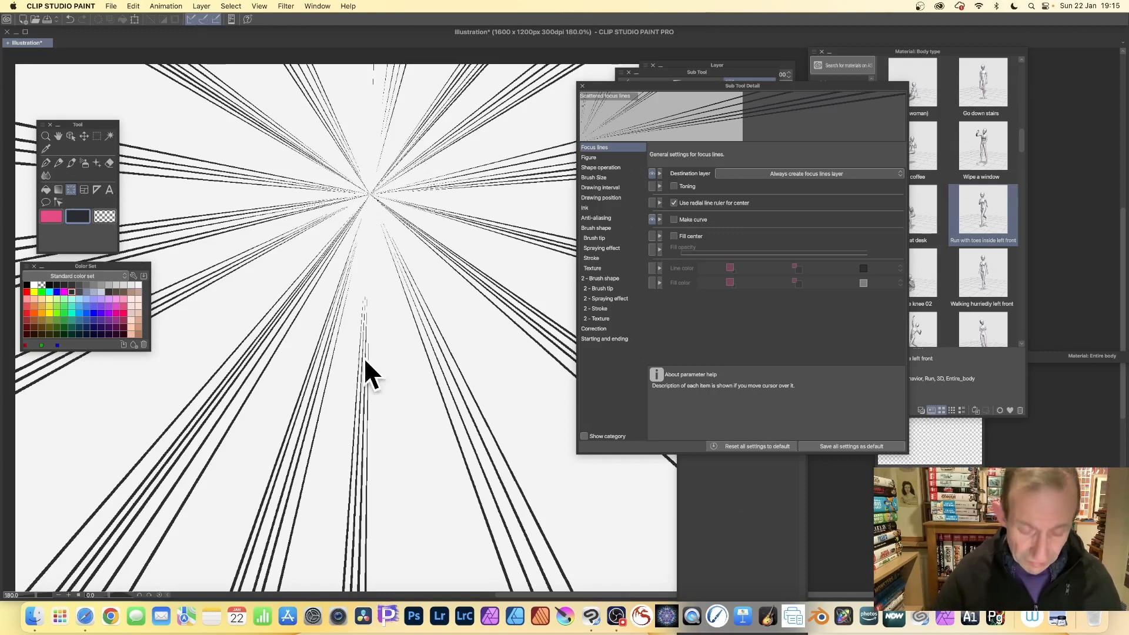
key(super+z)
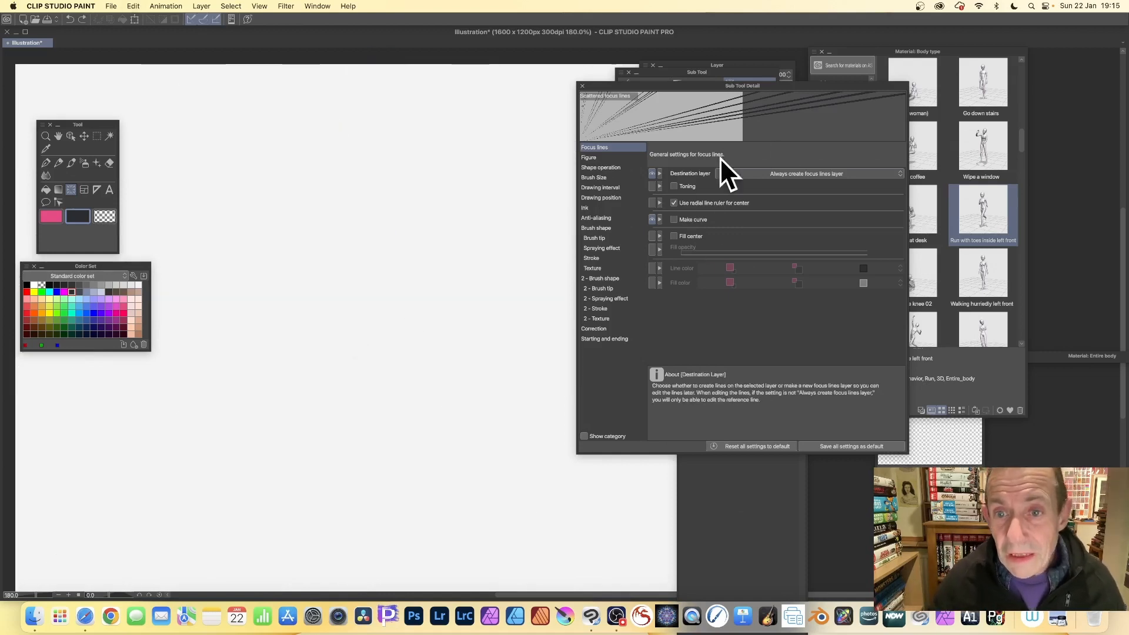
Step: Enable Make curve for the focus lines and draw scattered focus lines around a roughly square rectangle near the canvas center
click(774, 173)
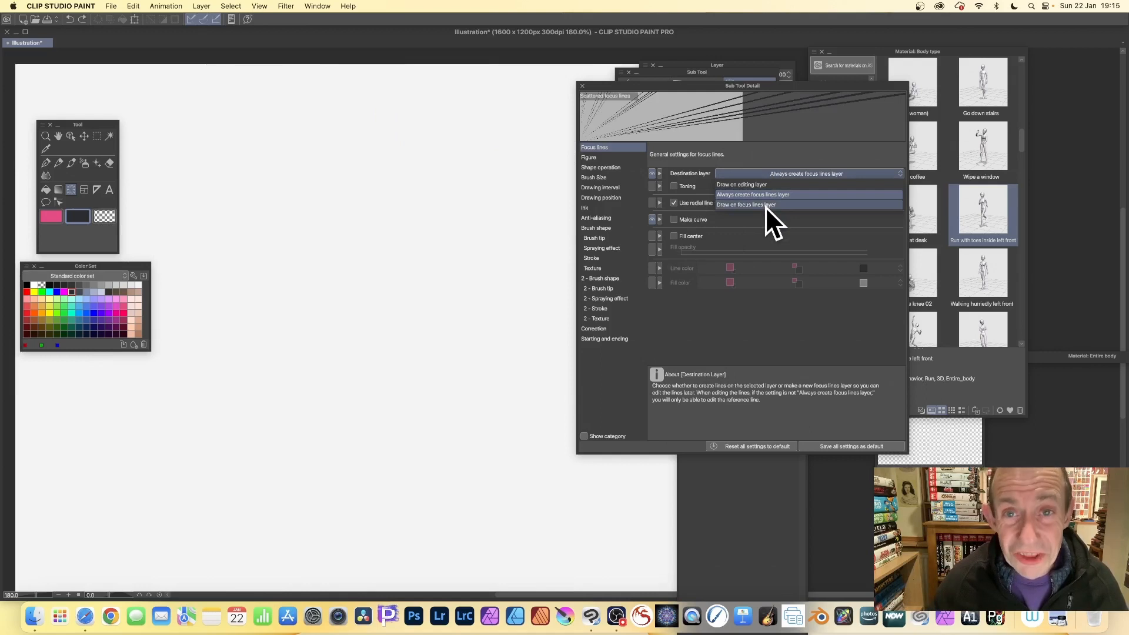
click(822, 130)
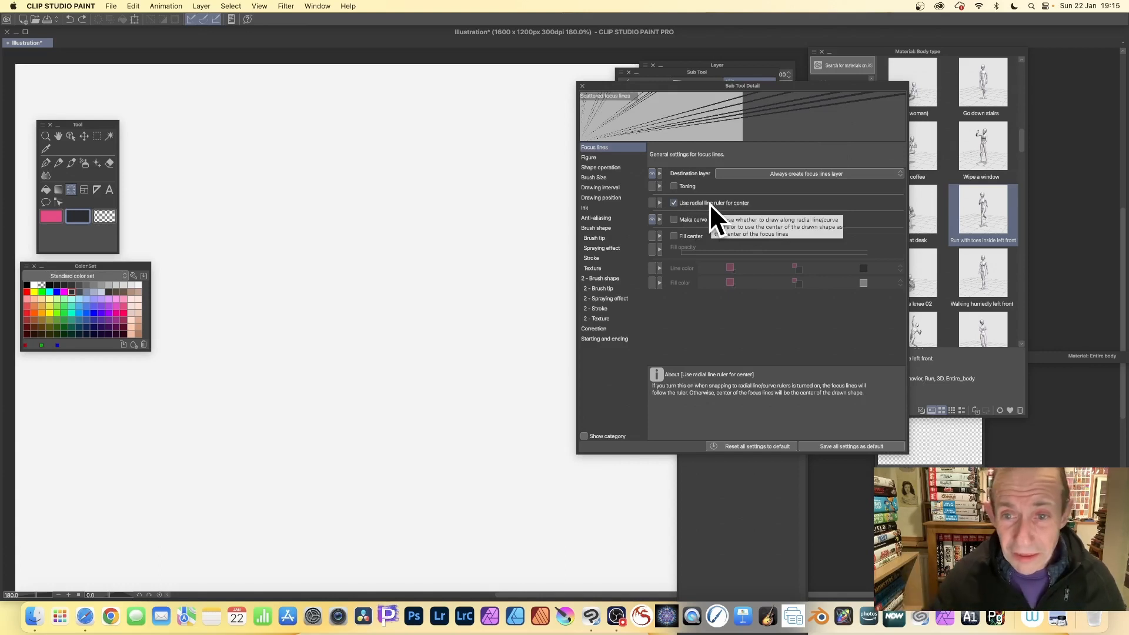
click(676, 219)
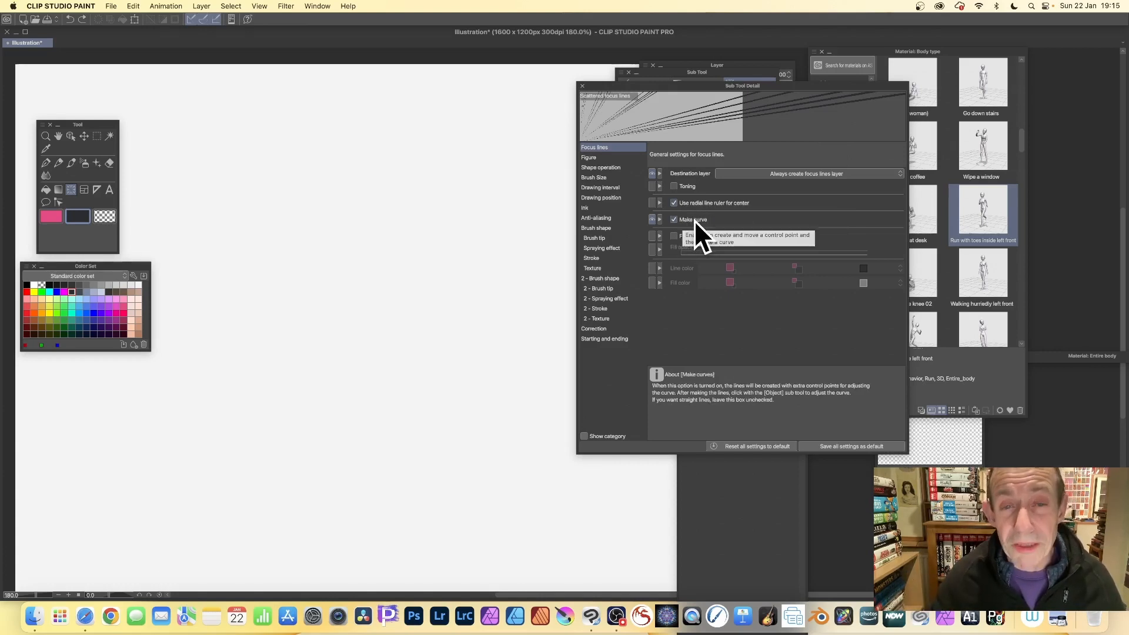
drag(381, 259, 436, 306)
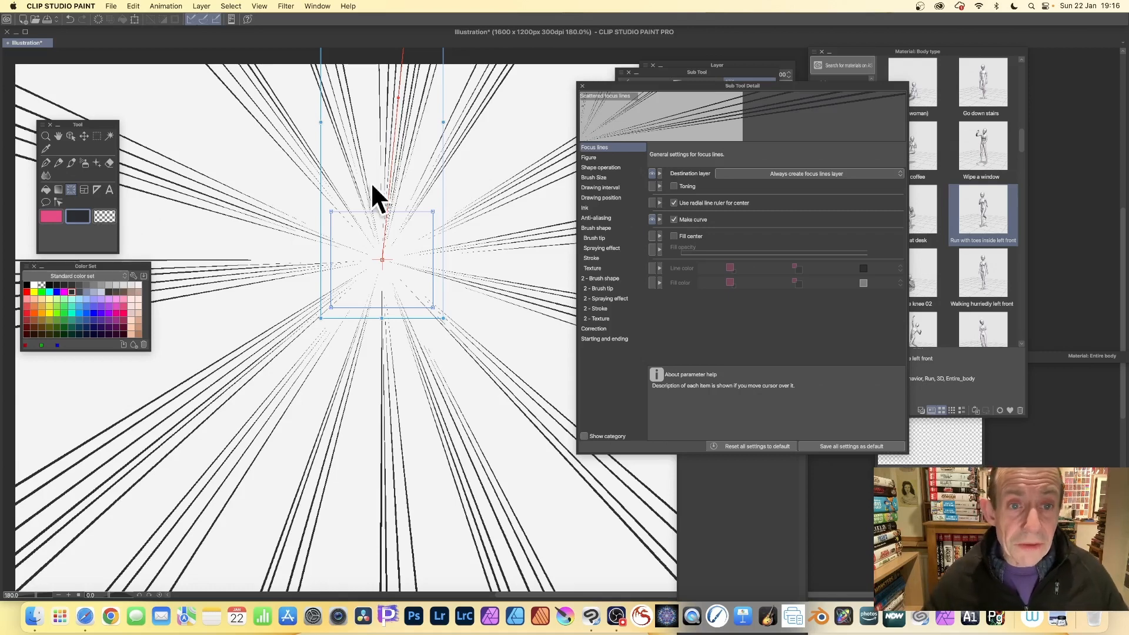
Step: Bend the focus lines into a swirl with their curve control point and stretch two opposite corners of the central rectangle outward
drag(399, 98, 526, 203)
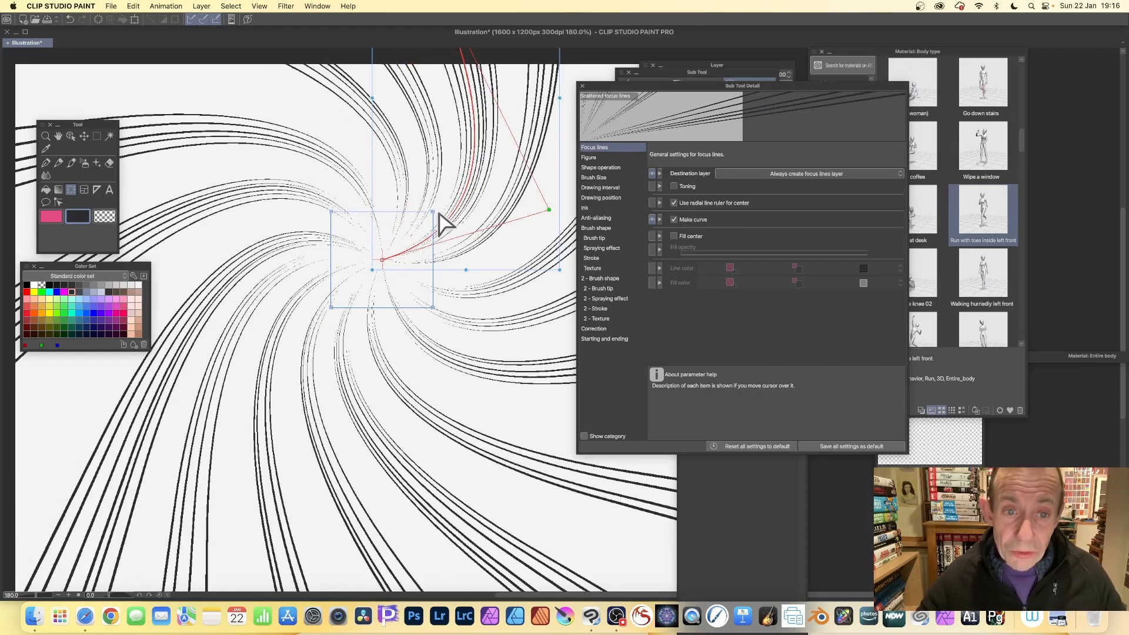
key(super)
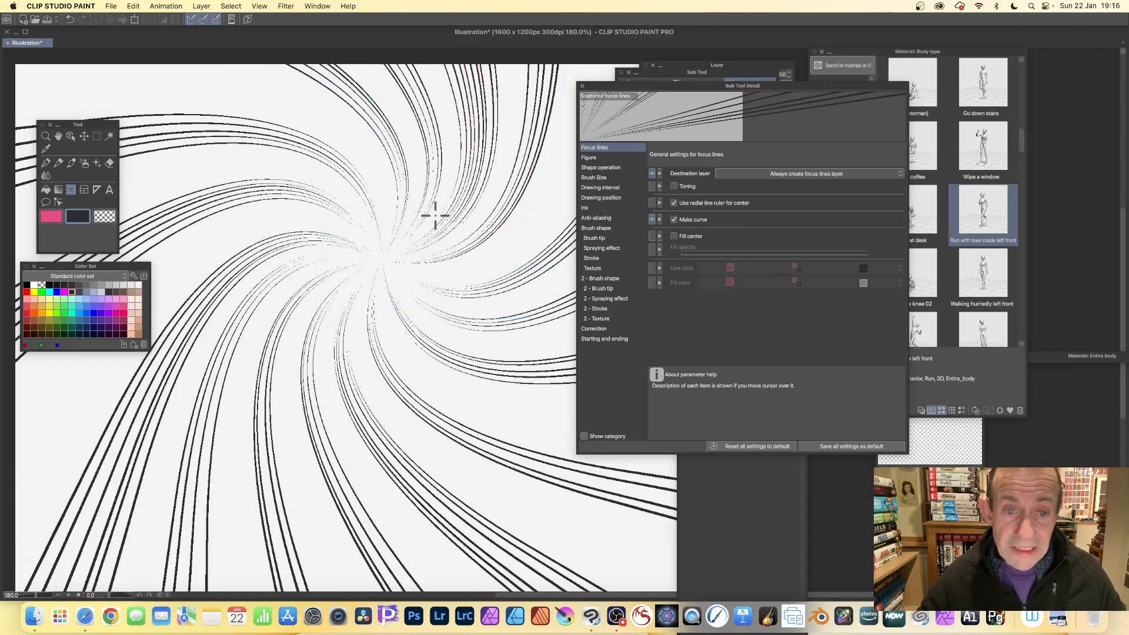
key(super)
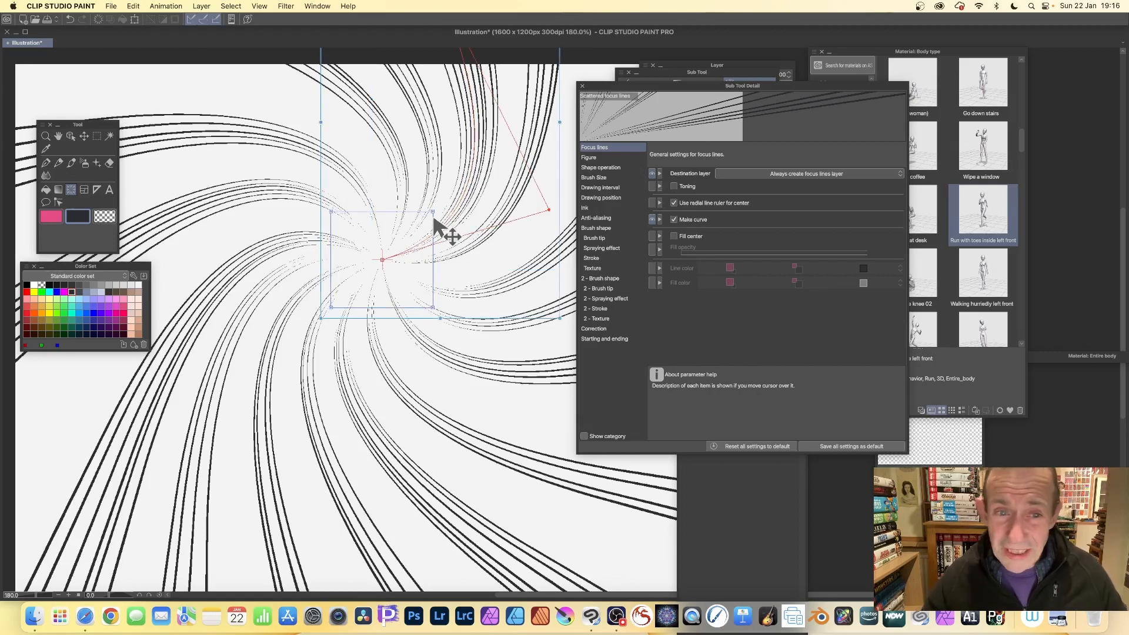
drag(434, 213, 498, 142)
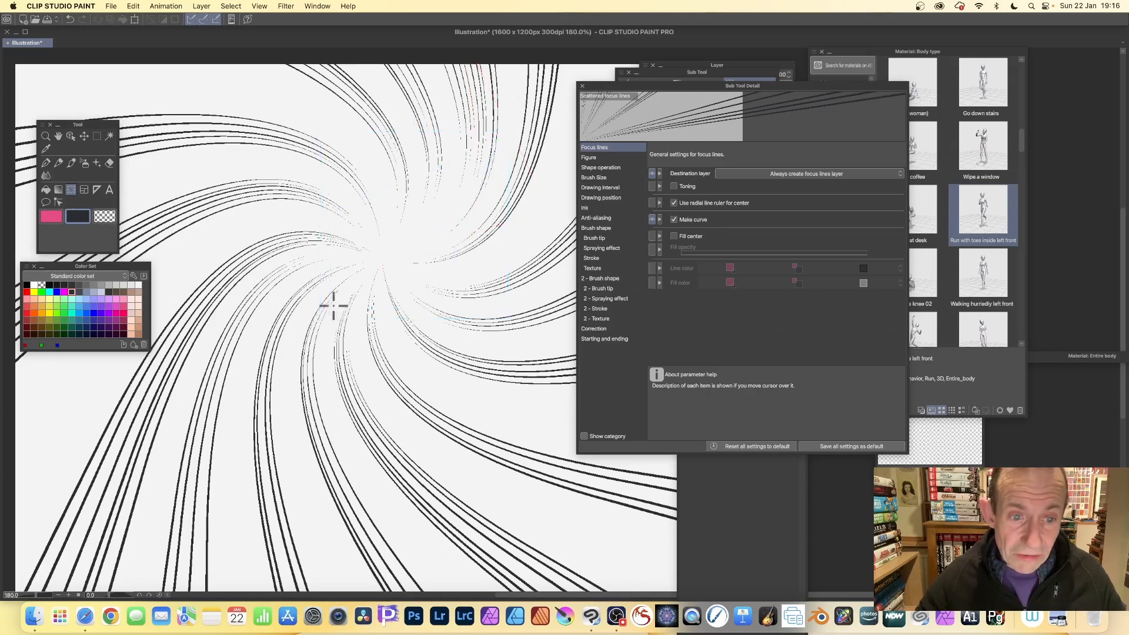
drag(331, 307, 150, 485)
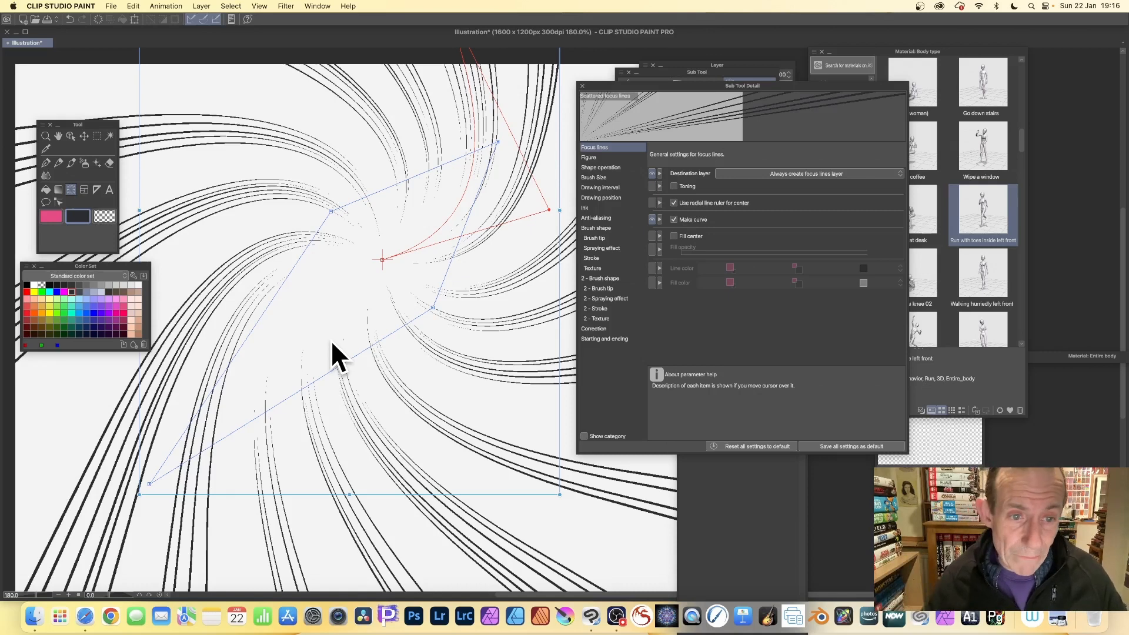
click(330, 340)
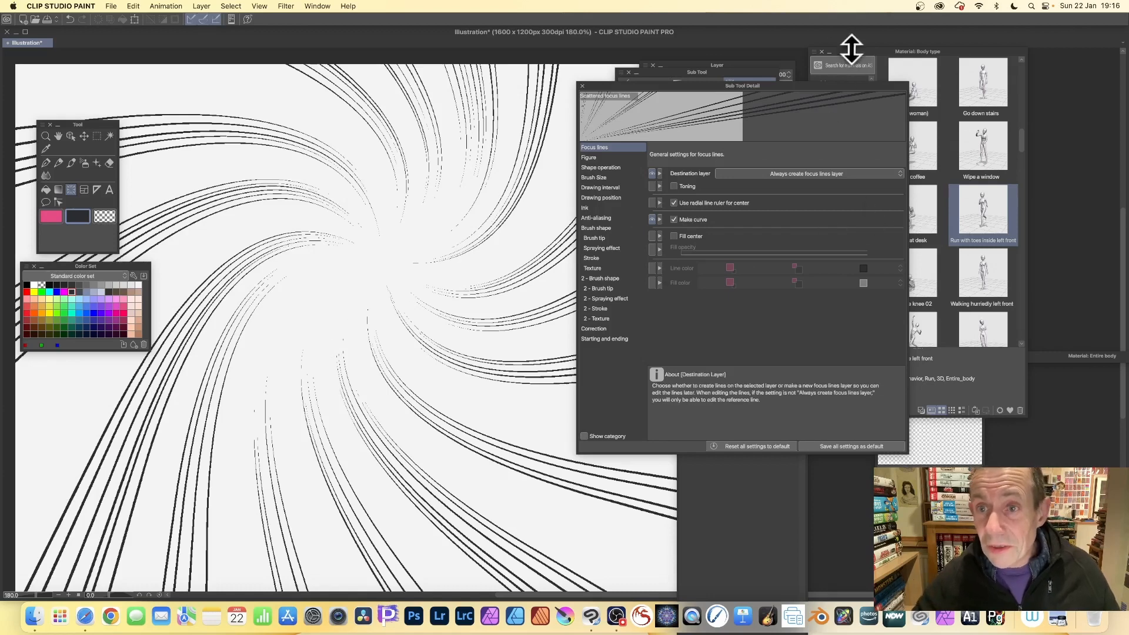
Step: Delete both Scattered focus lines layers so that only Layer 1 remains
click(736, 65)
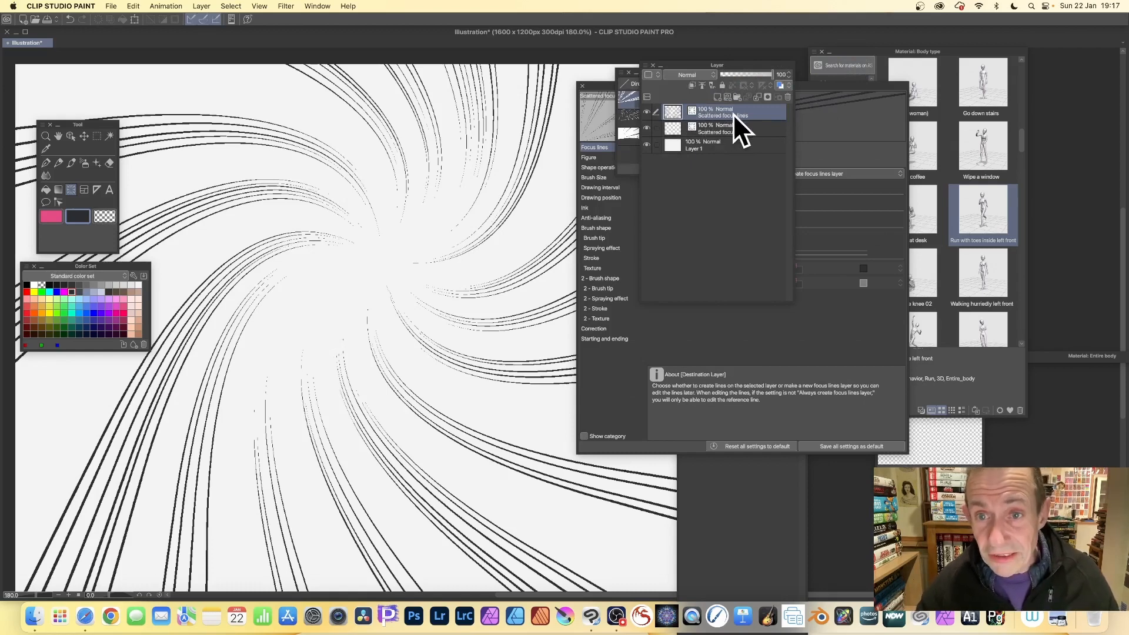
click(788, 97)
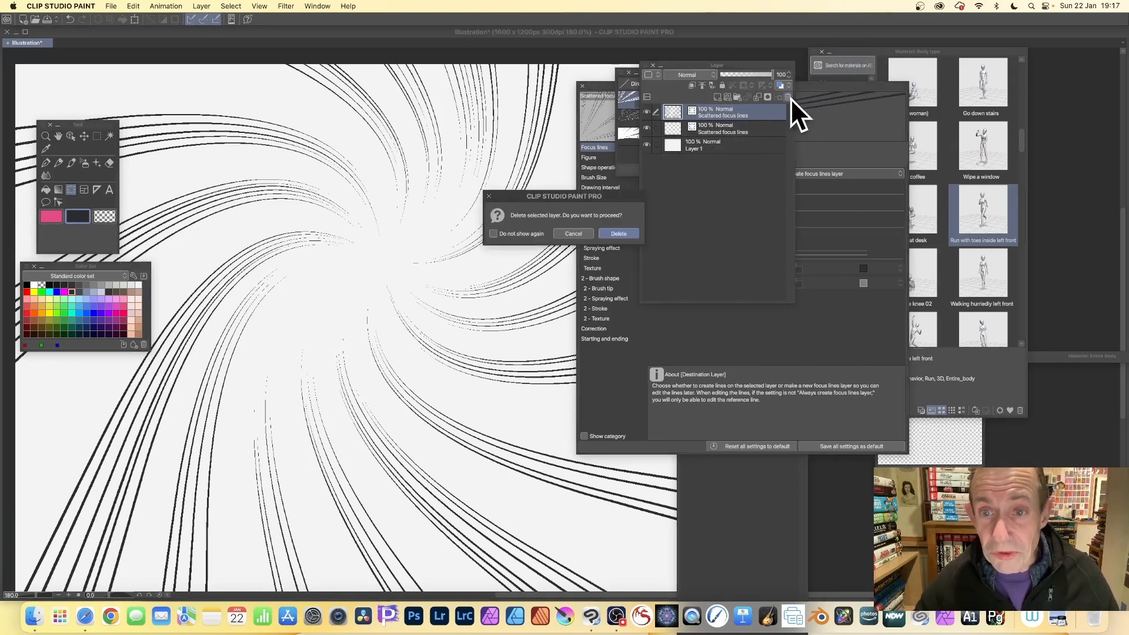
click(620, 234)
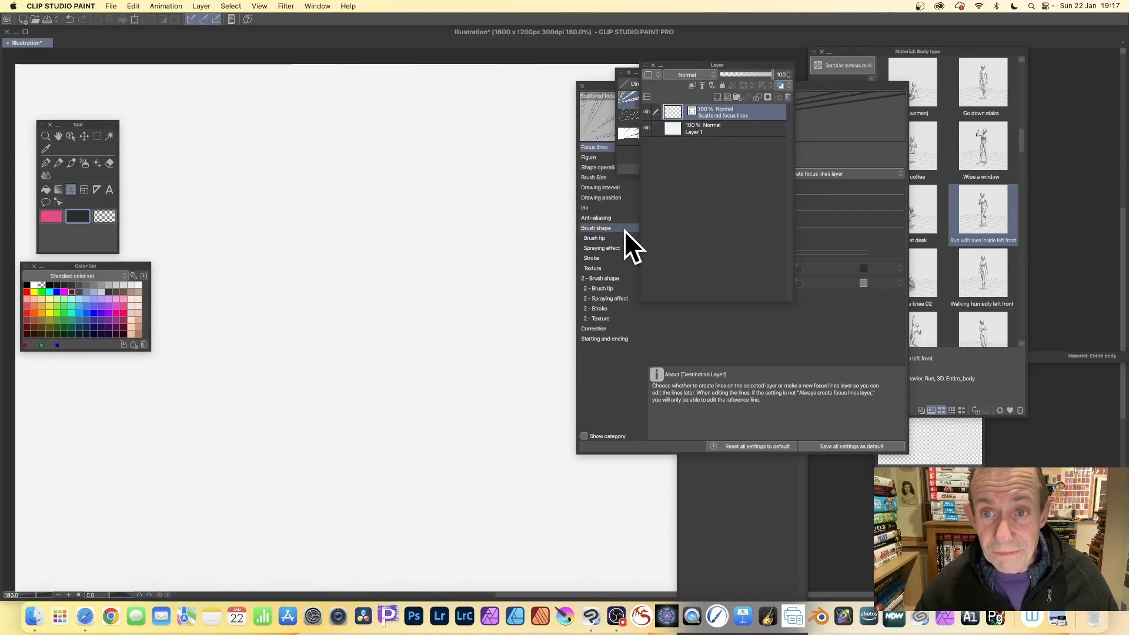
click(788, 97)
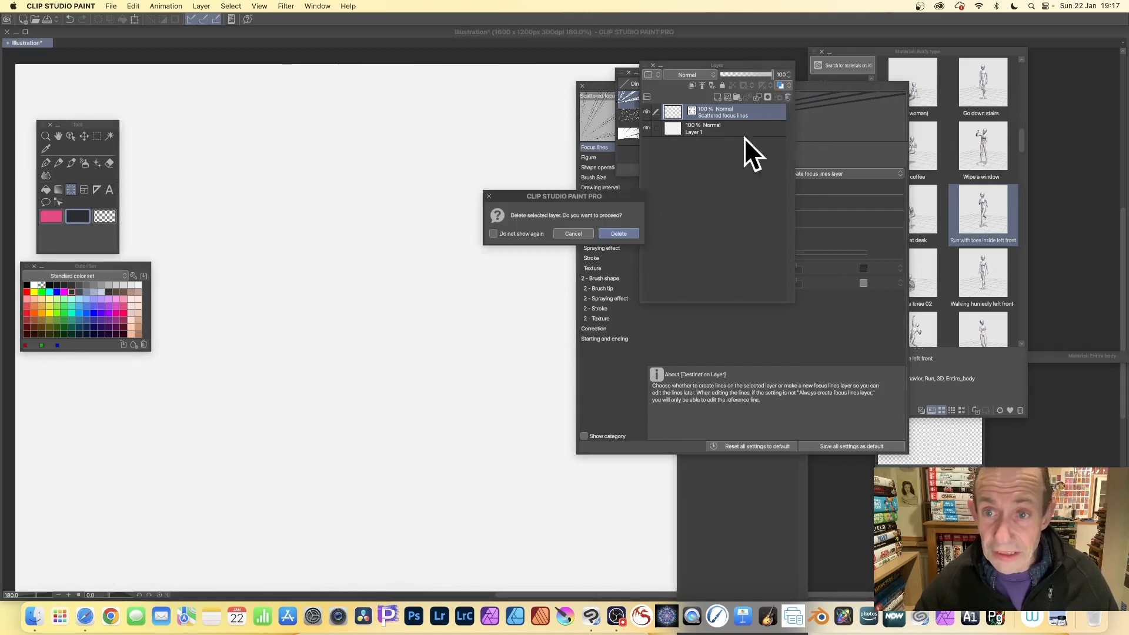
click(623, 228)
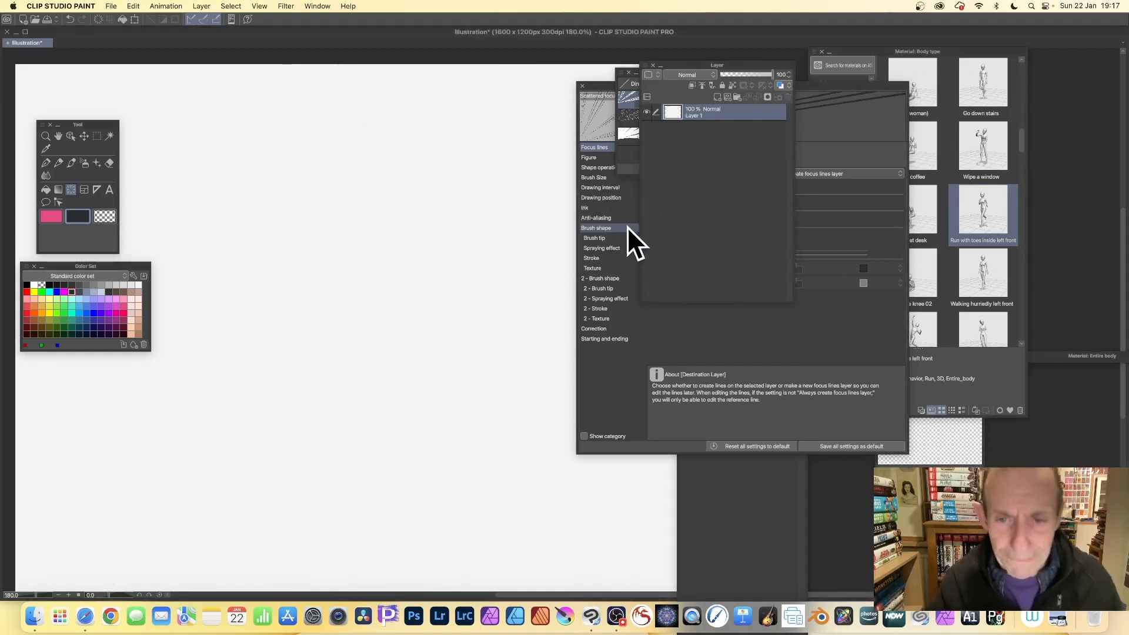
Step: Set the focus lines' figure shape to Ellipse in the Sub Tool Detail settings
click(609, 87)
click(590, 157)
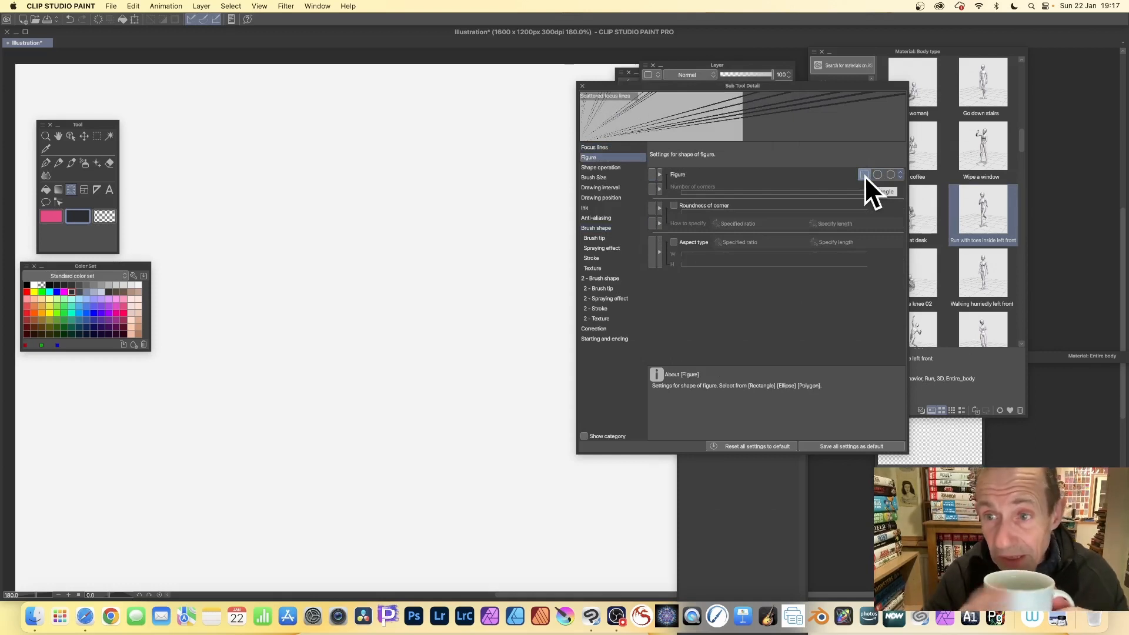
click(901, 175)
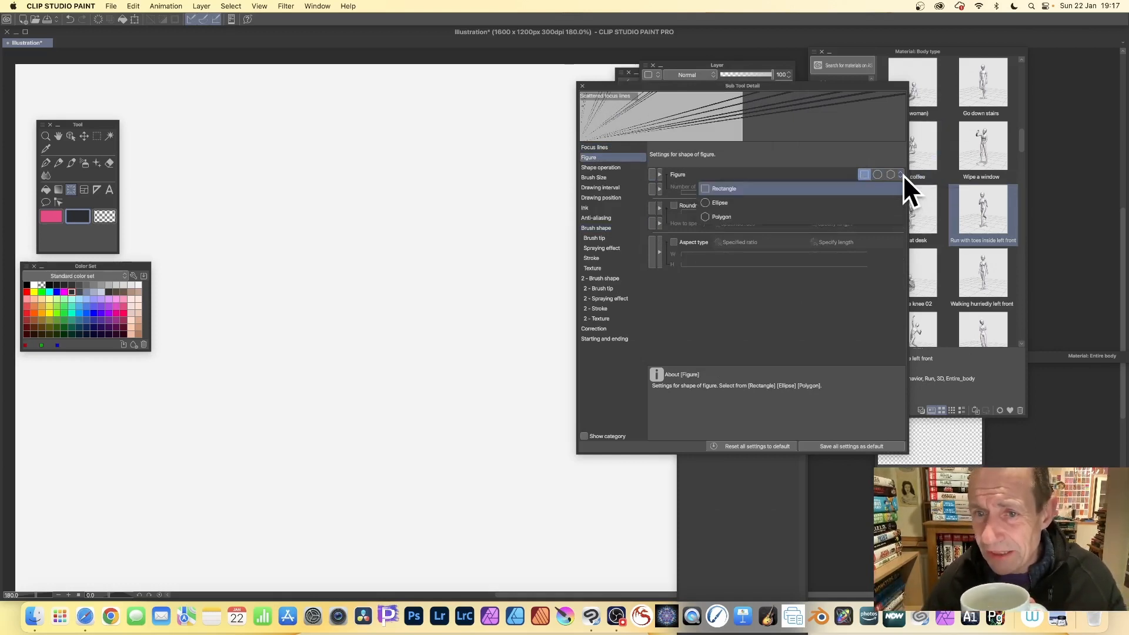
click(743, 201)
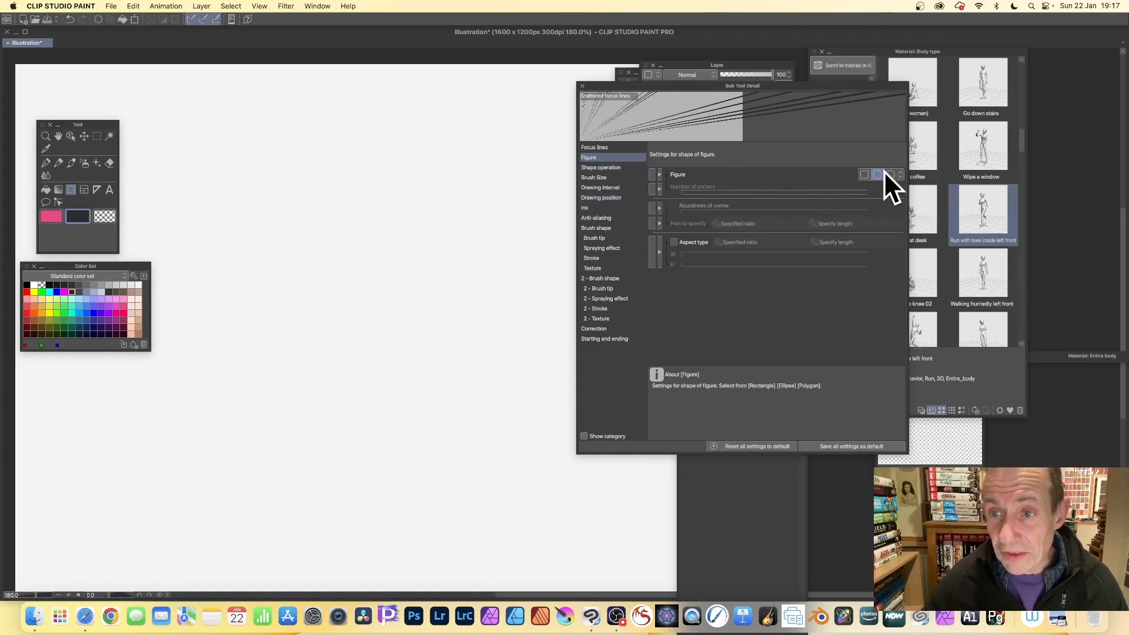
Step: Review the shape operation settings and increase the focus lines' brush size to 67.3
click(609, 167)
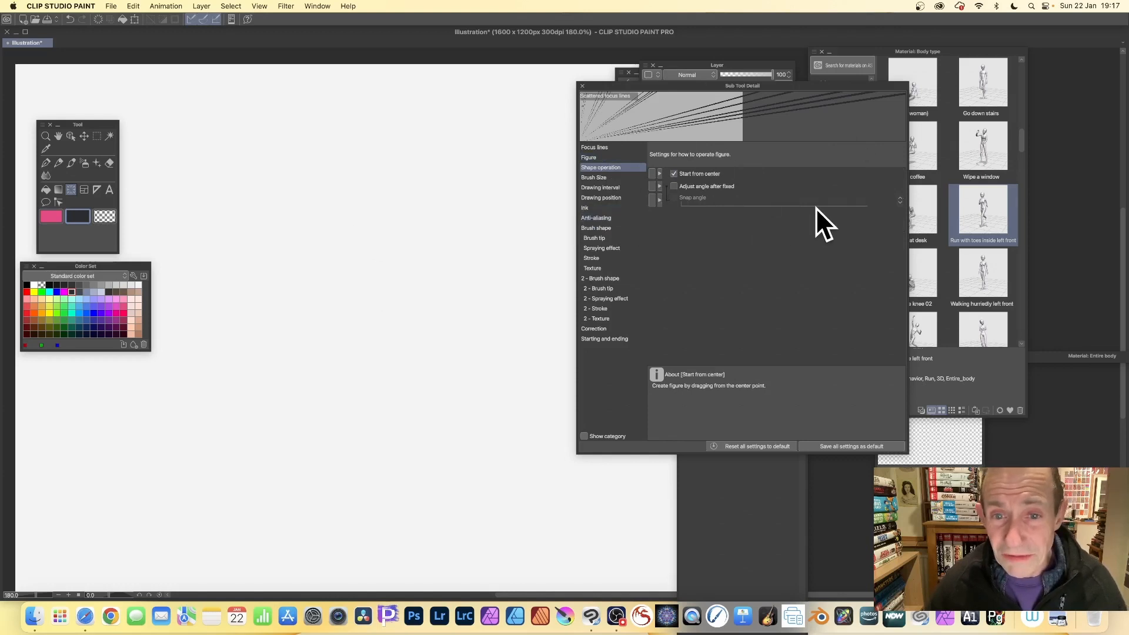
click(595, 177)
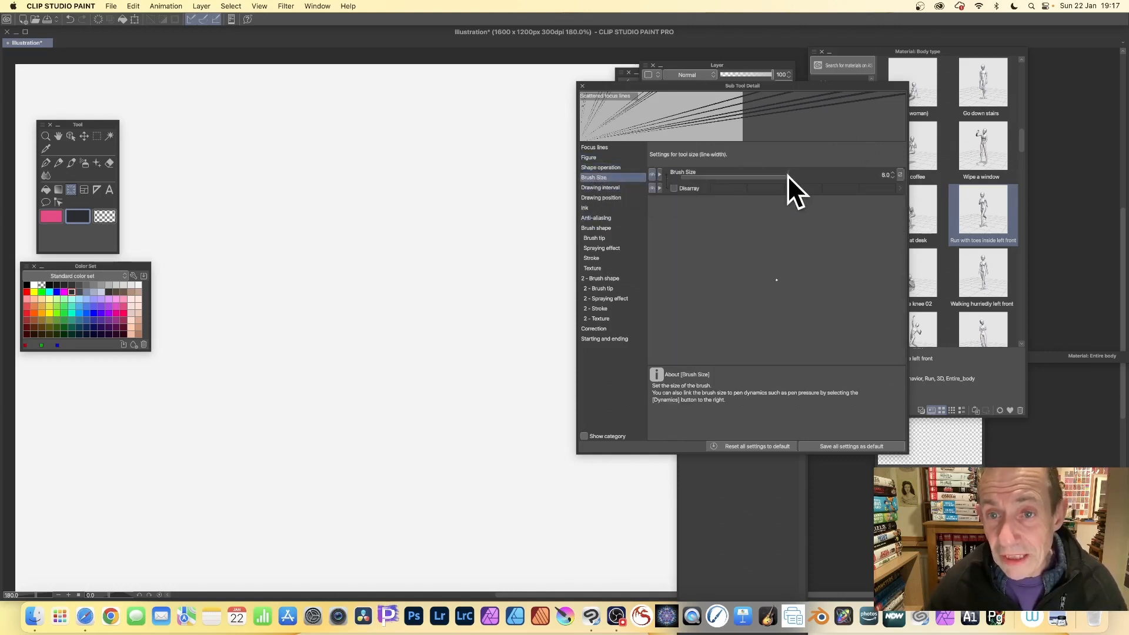
drag(789, 175, 810, 176)
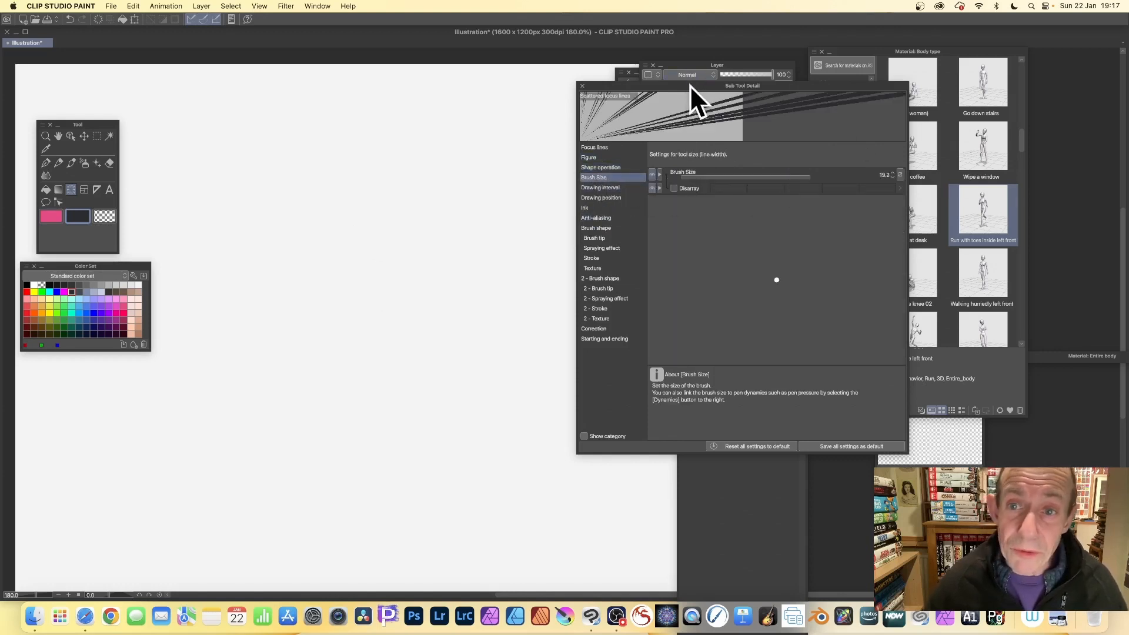
drag(691, 86, 561, 86)
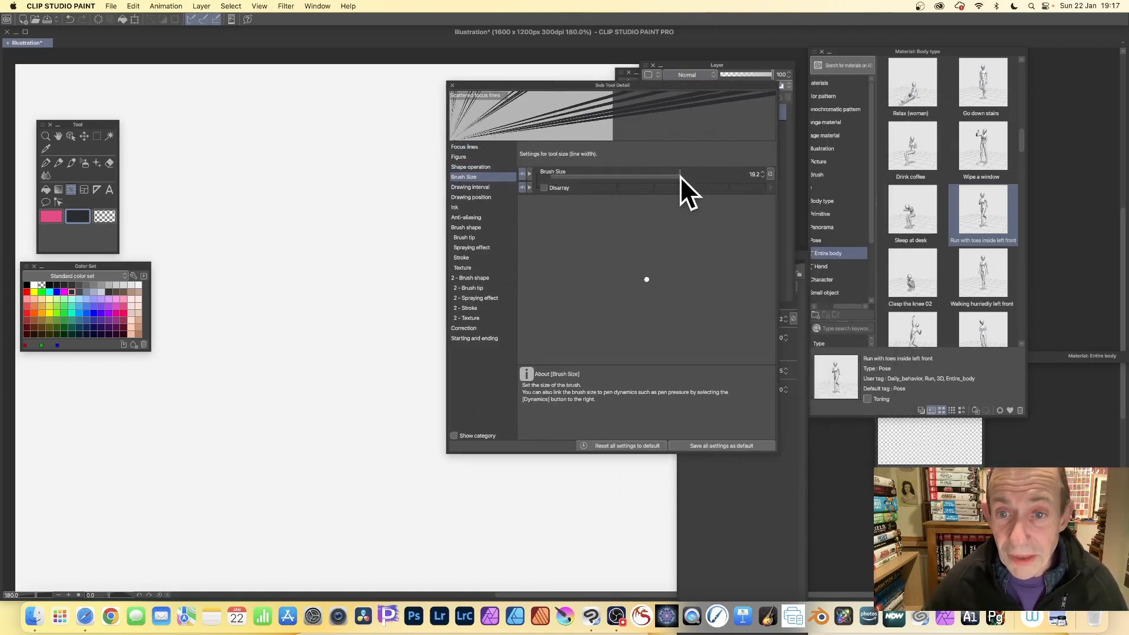
drag(679, 176, 710, 175)
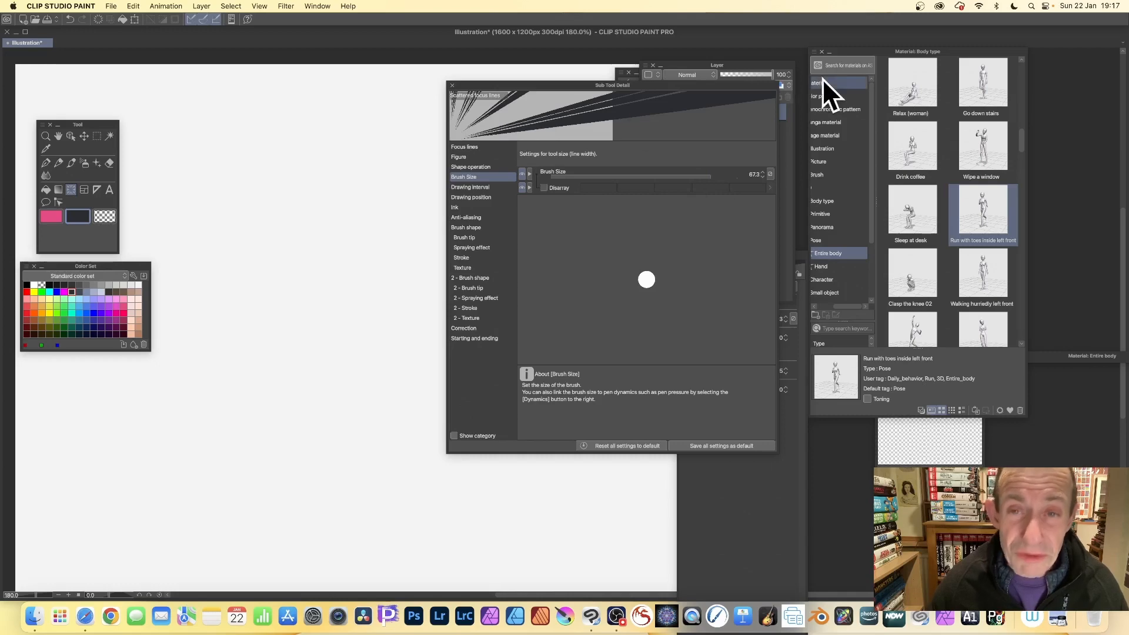
Step: Test the thick focus lines around a small ellipse, undo them, and briefly try Disarray for the brush size
mouse_move(342, 262)
mouse_down()
mouse_move(396, 310)
mouse_move(392, 244)
mouse_up()
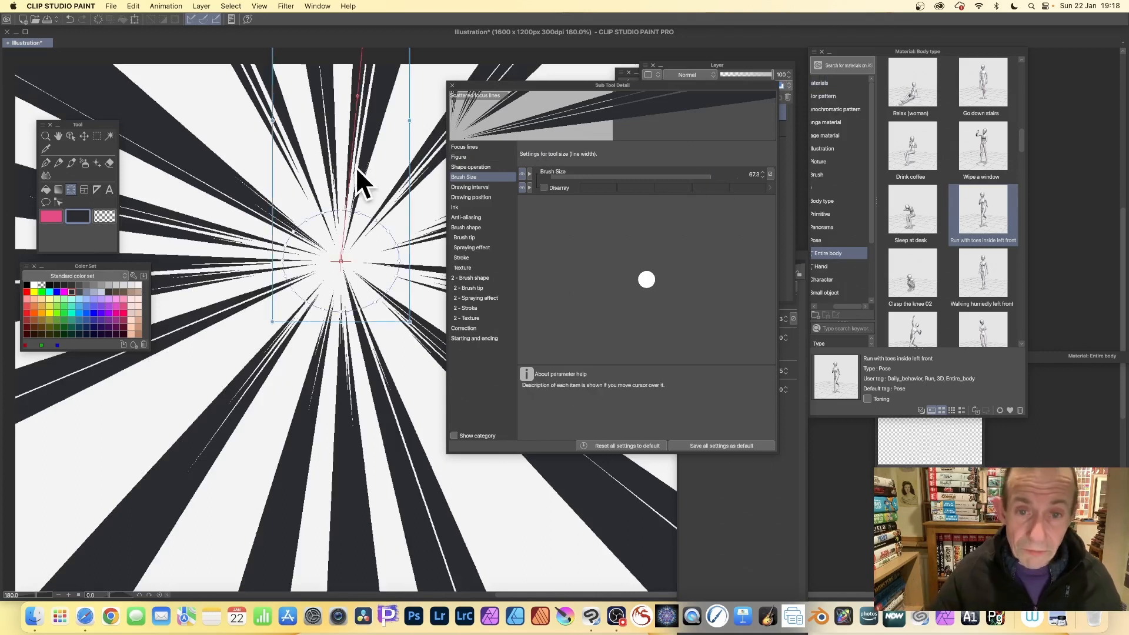
key(super+z)
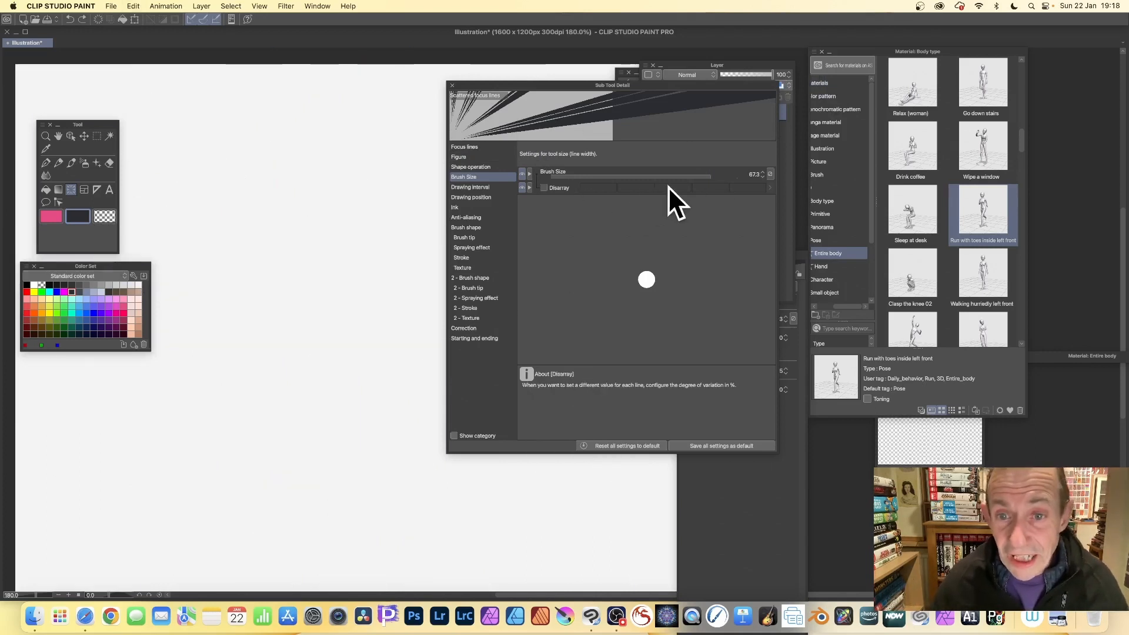
click(544, 188)
drag(692, 188, 722, 188)
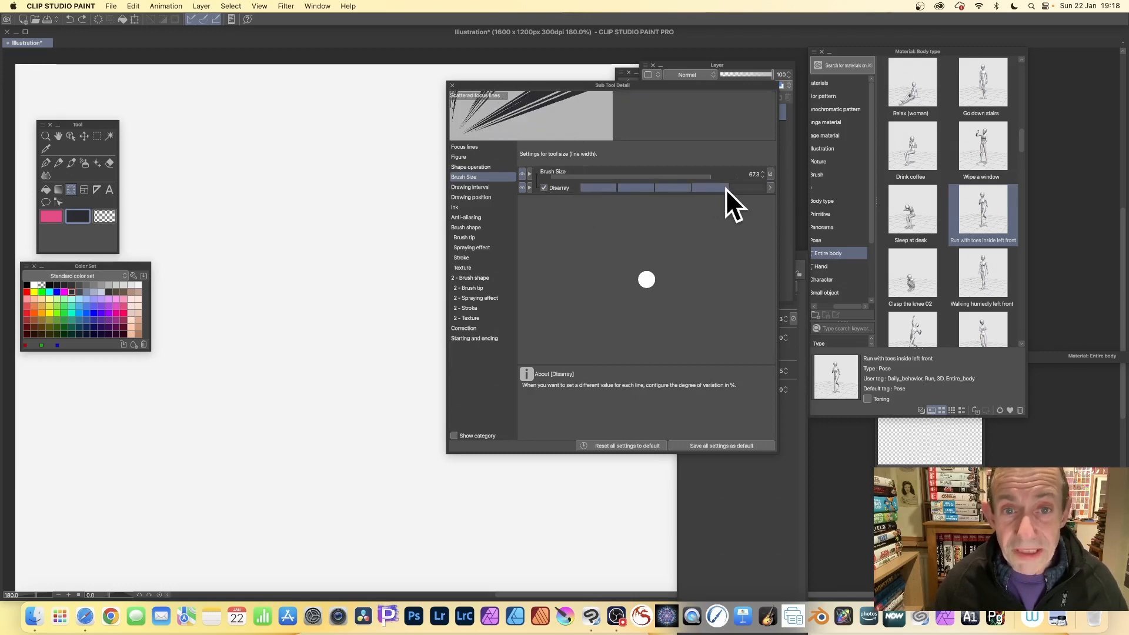
click(544, 187)
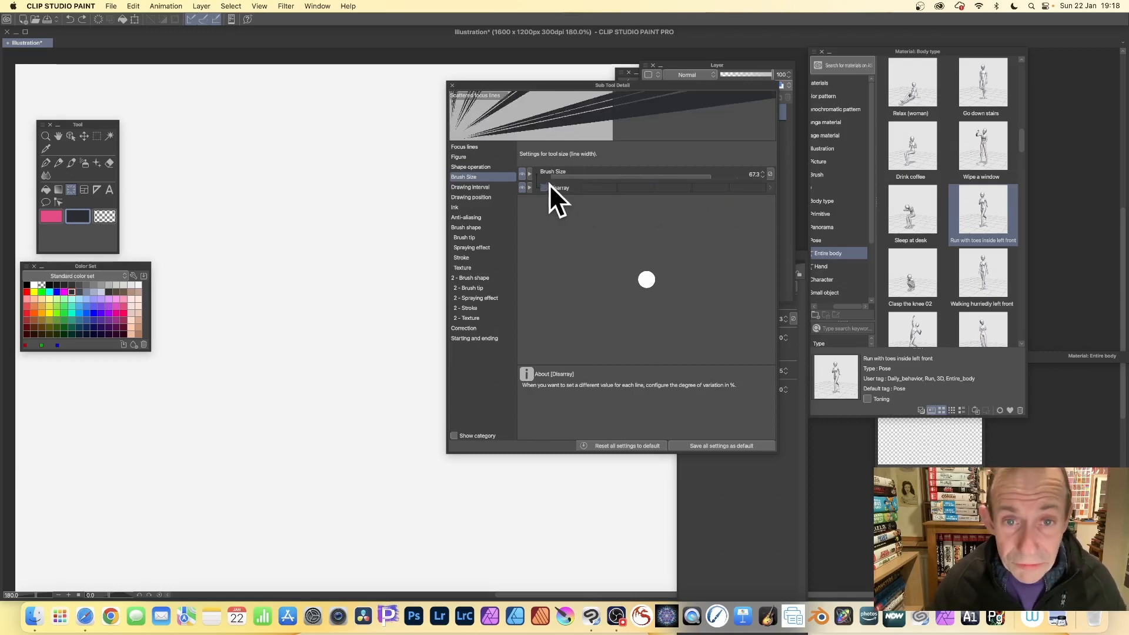
Step: In the drawing interval settings, set the angle gap to 0.3, Grouping to 2 with its disarray at four segments, and Gap to 3
click(479, 187)
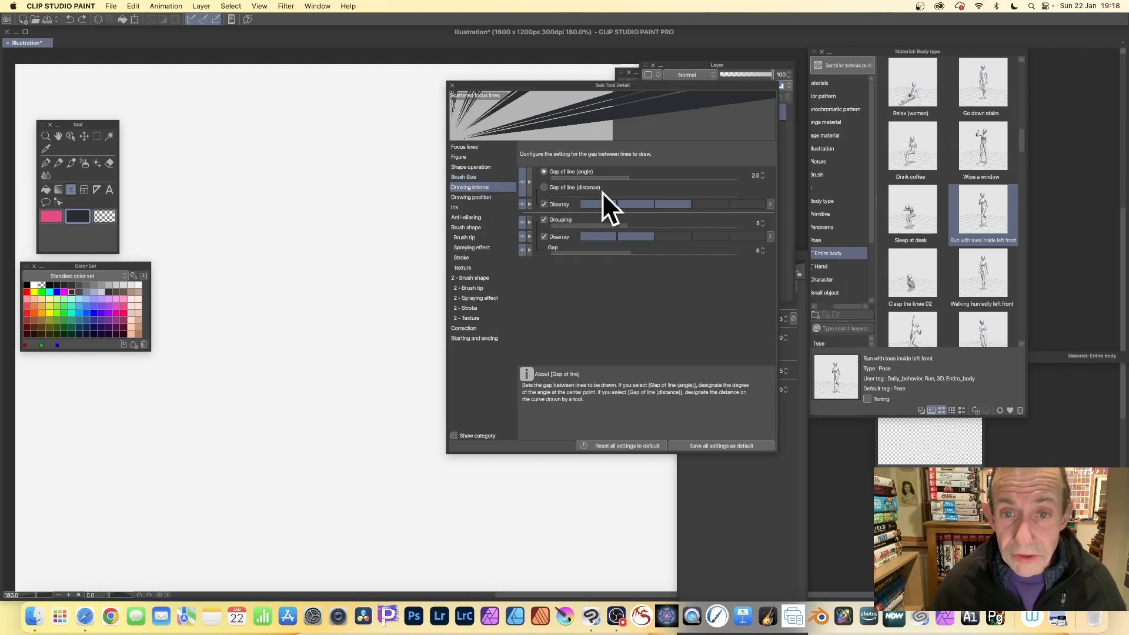
drag(615, 179, 565, 174)
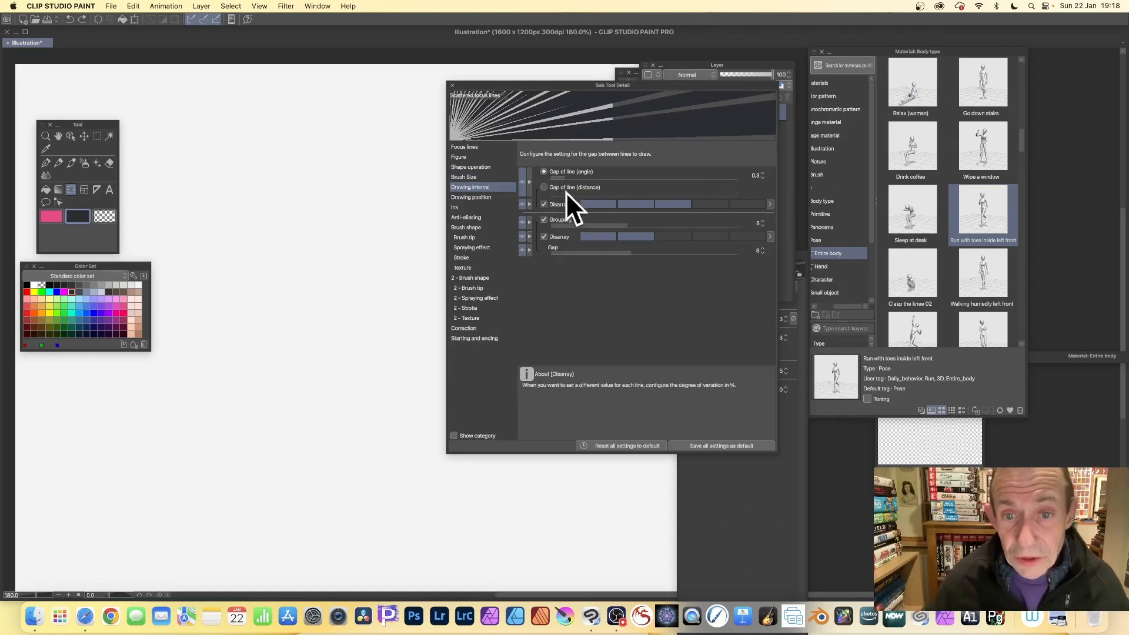
drag(644, 225, 590, 225)
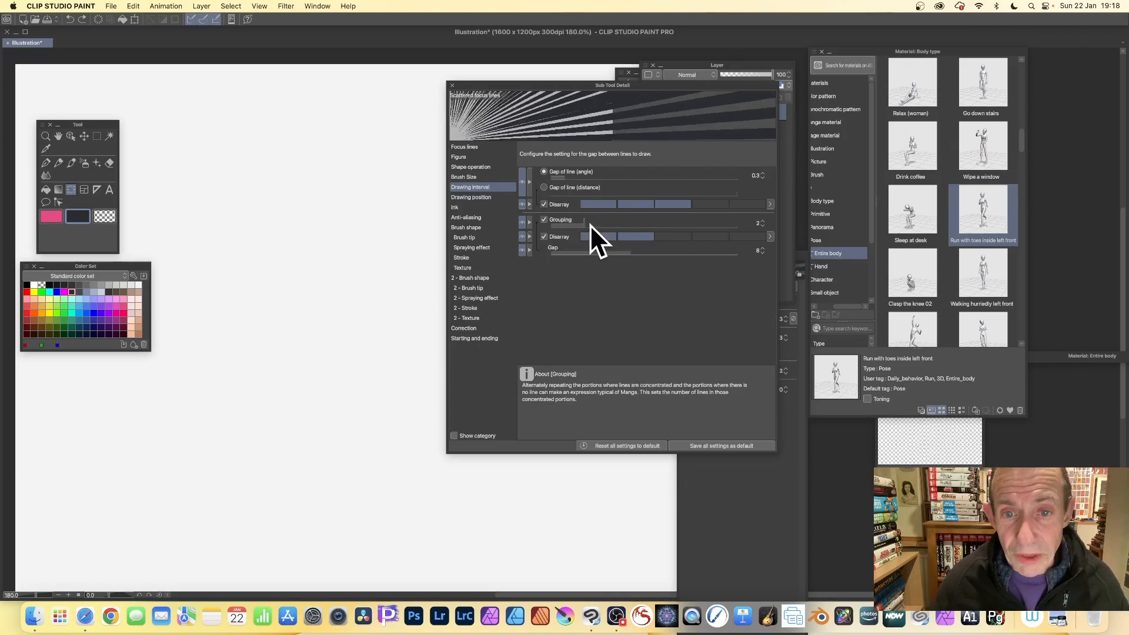
click(717, 235)
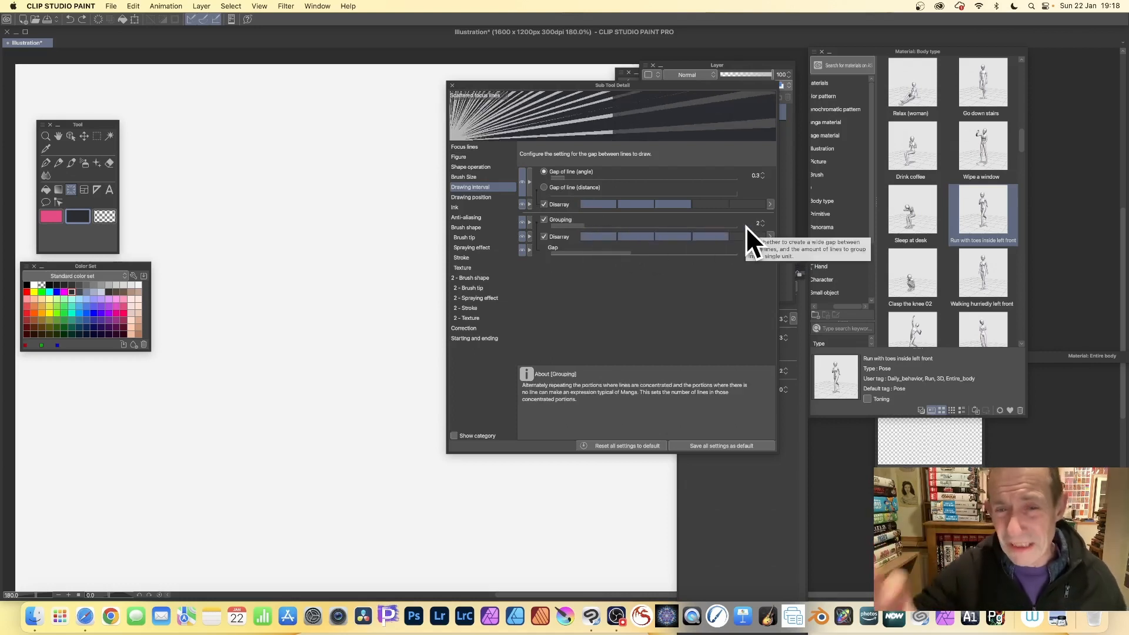
drag(603, 250, 578, 250)
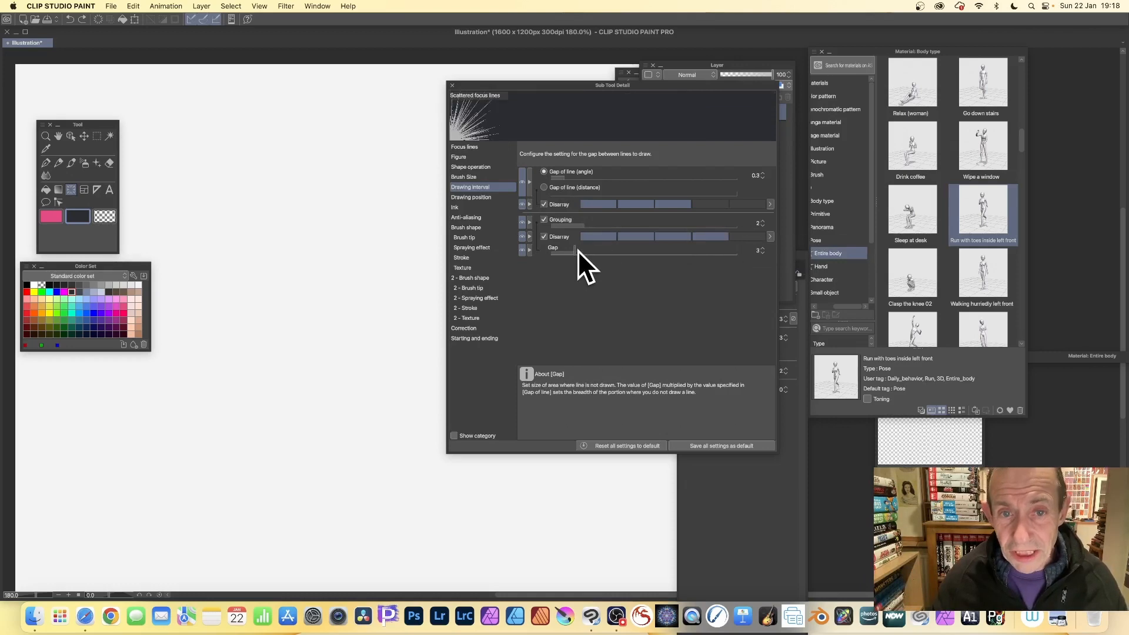
Step: Draw dense focus lines around an ellipse on the canvas, undo them, and redraw them around a rounder ellipse
drag(307, 254, 407, 312)
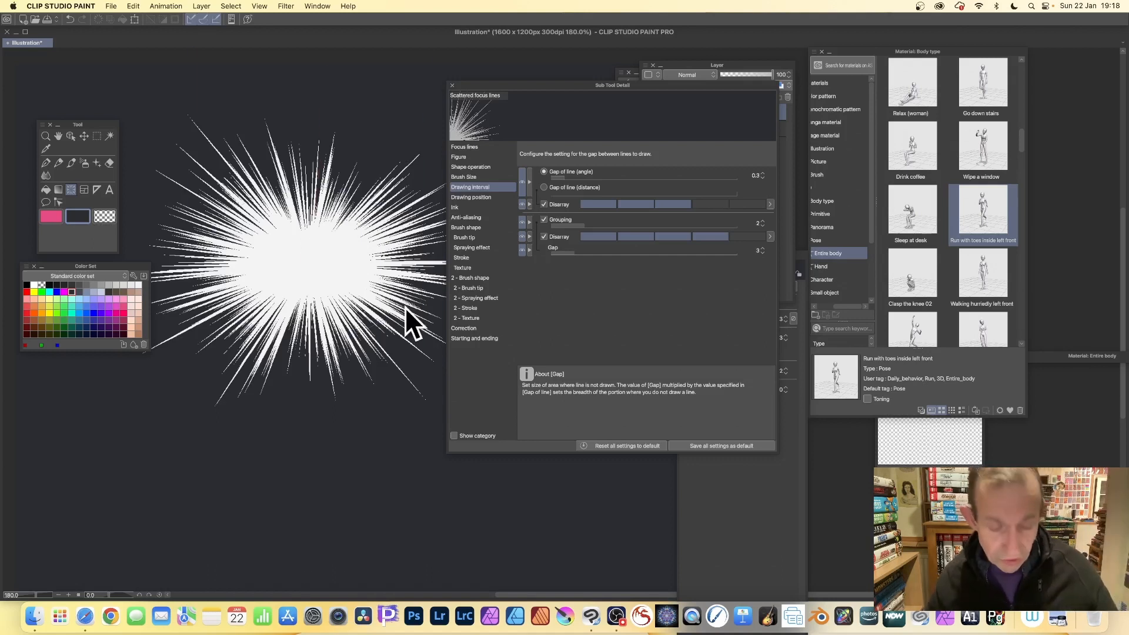
key(super+z)
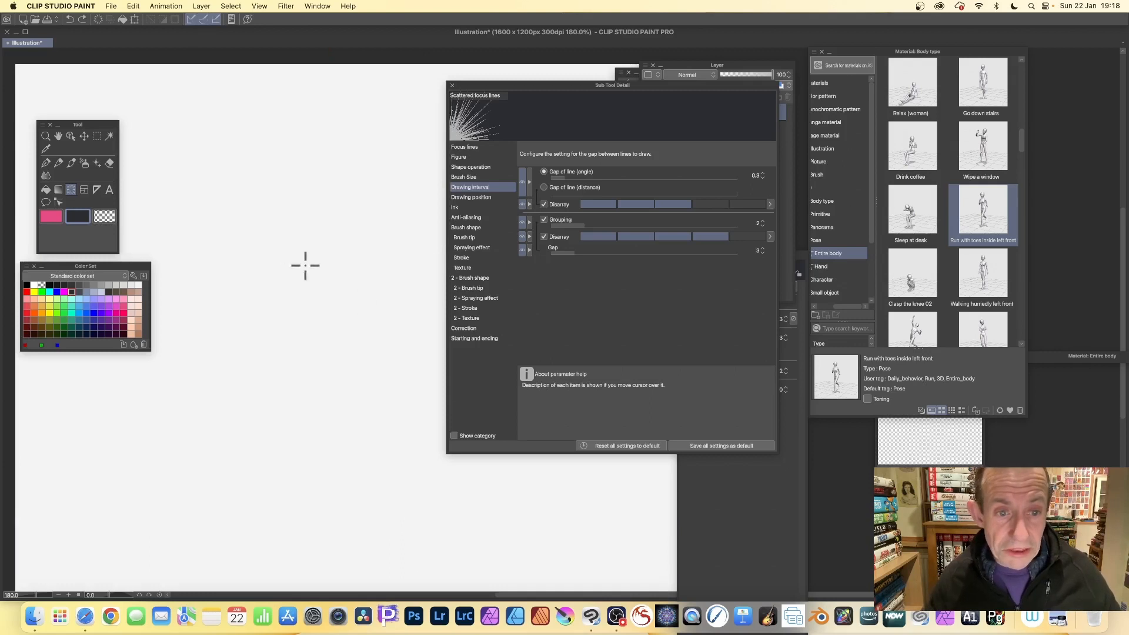
drag(314, 269, 407, 346)
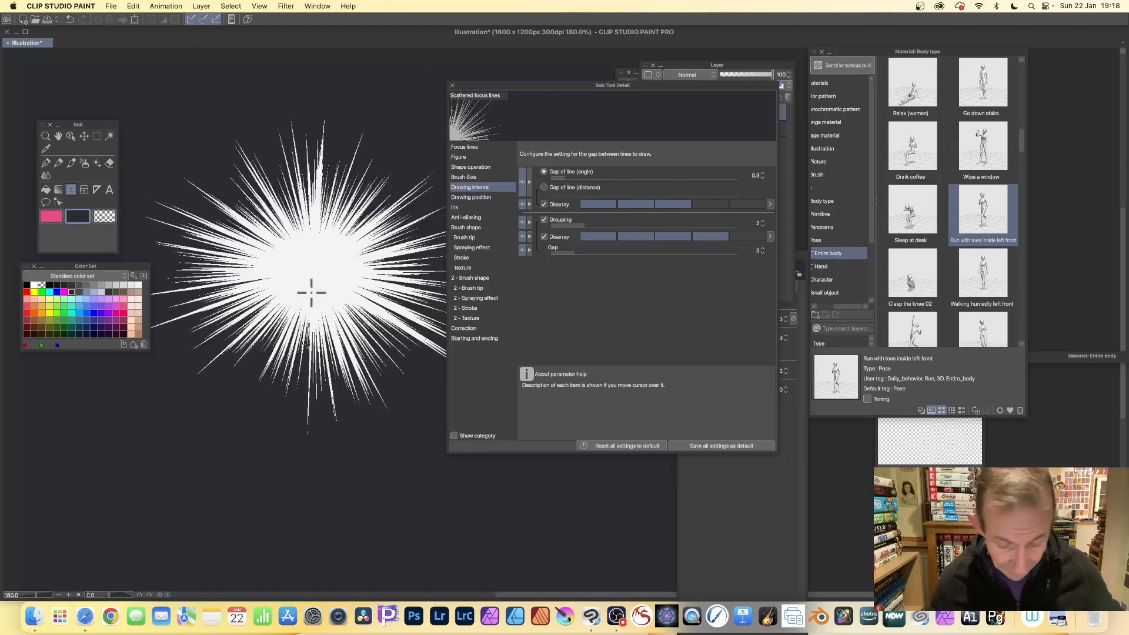
Step: Stretch two control points of the central ellipse outward, bend the lines into a swirl, and undo the last two edits
key(super)
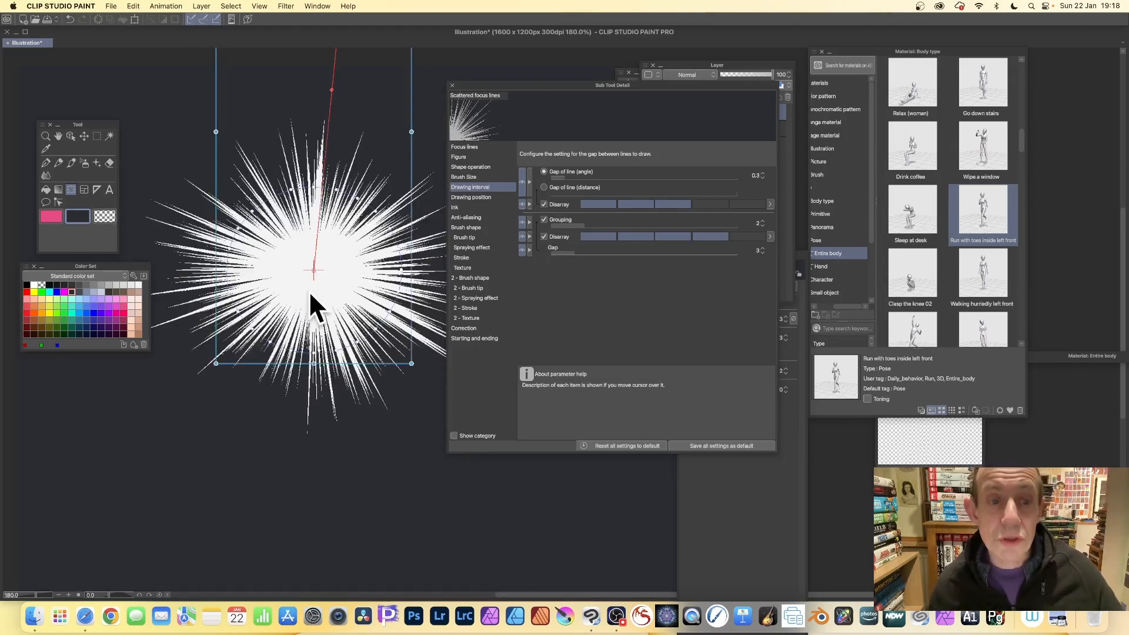
drag(339, 194, 368, 82)
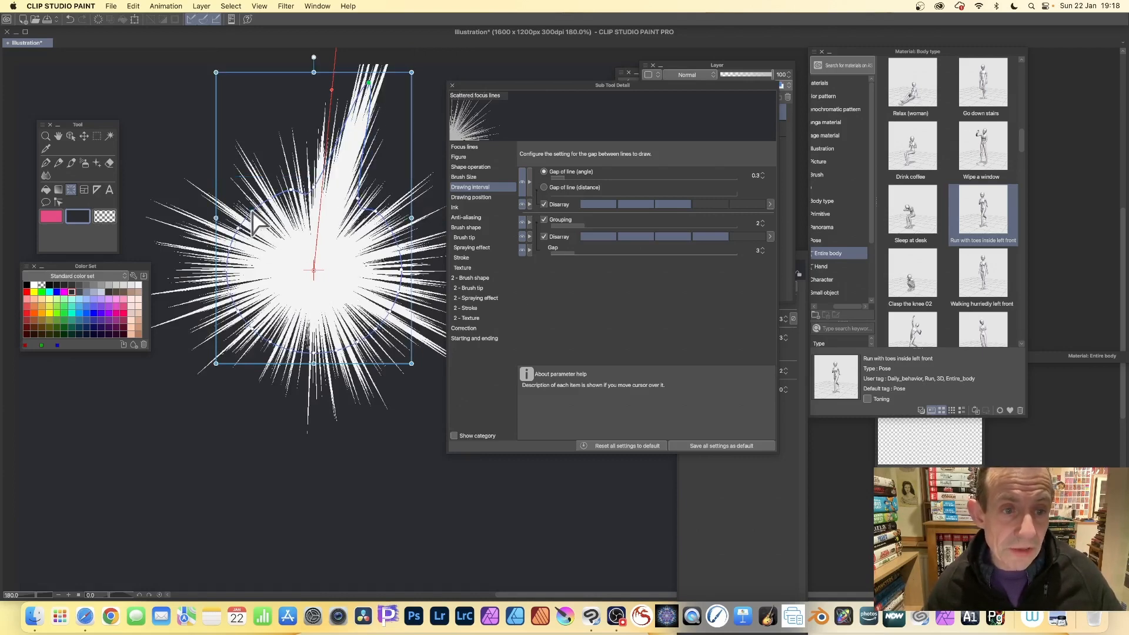
drag(253, 207, 61, 48)
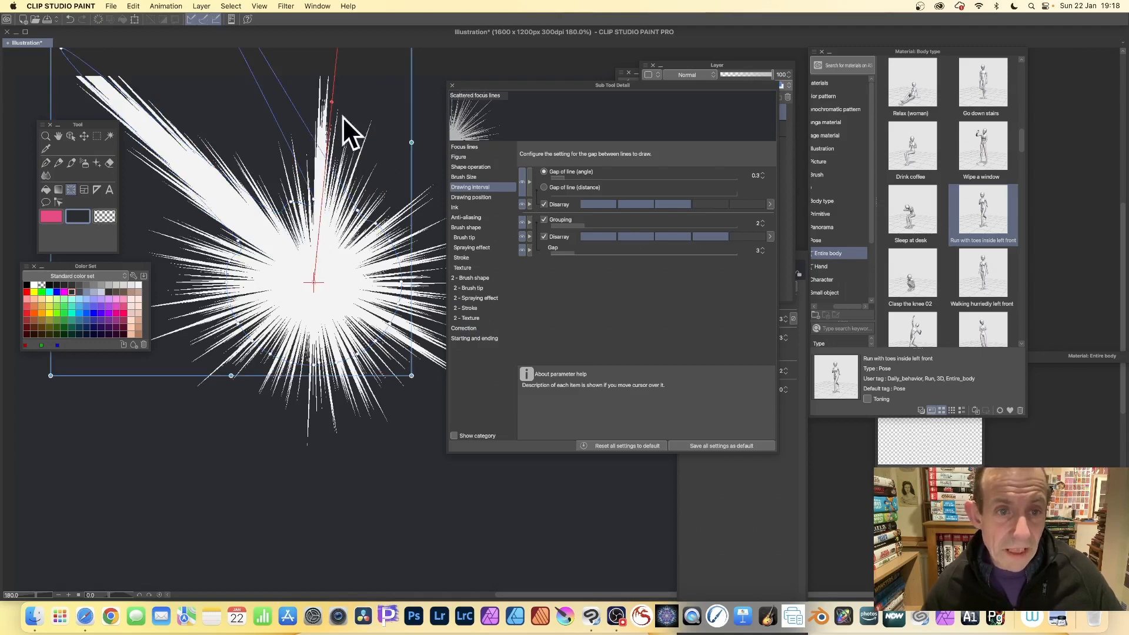
drag(332, 102, 418, 158)
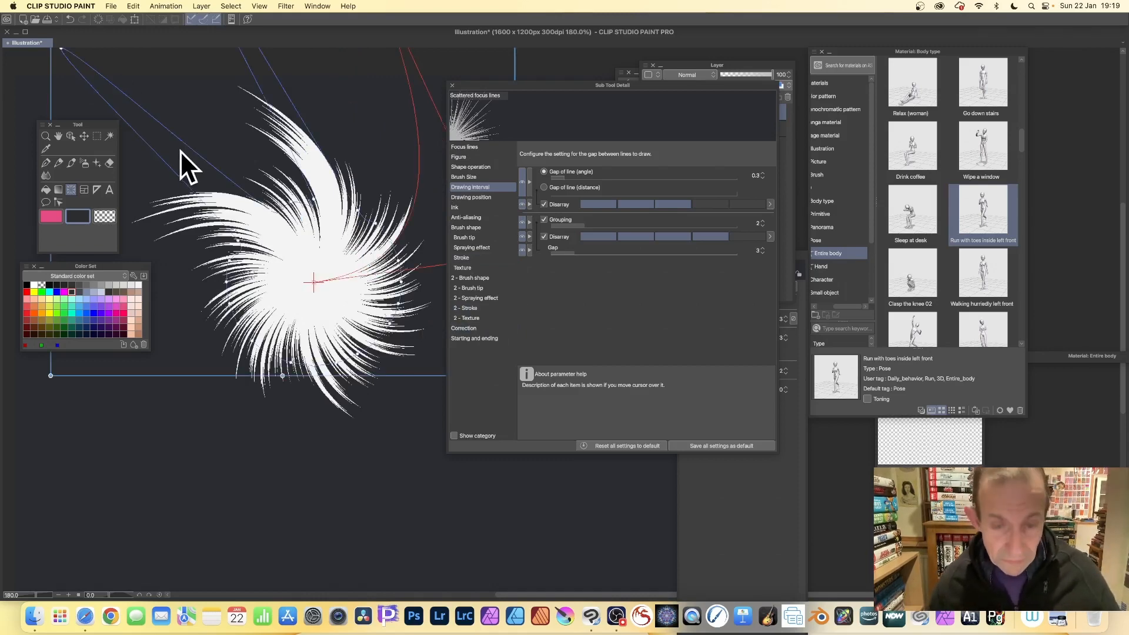
key(super+z)
key(super+z)
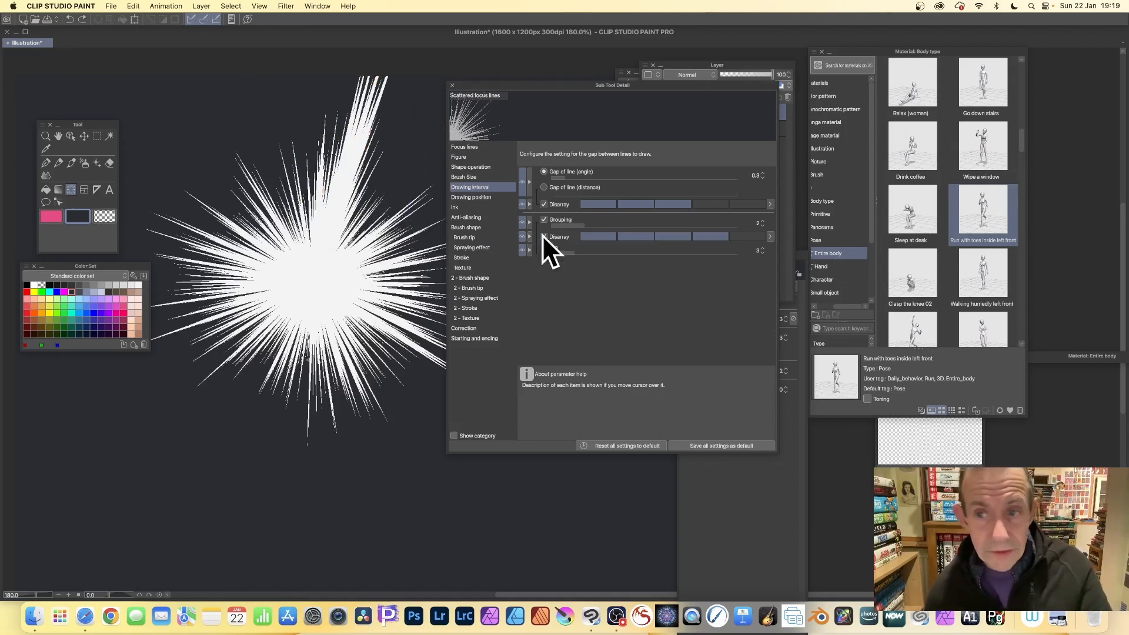
Step: Delete the Scattered focus lines layer so that only Layer 1 remains
click(732, 63)
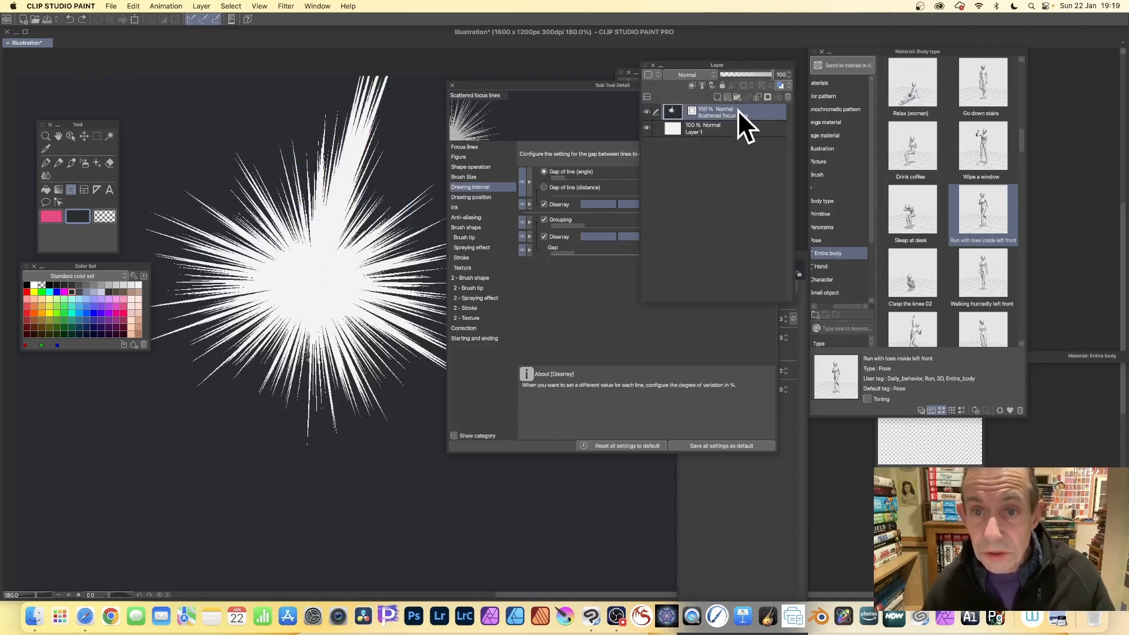
click(788, 97)
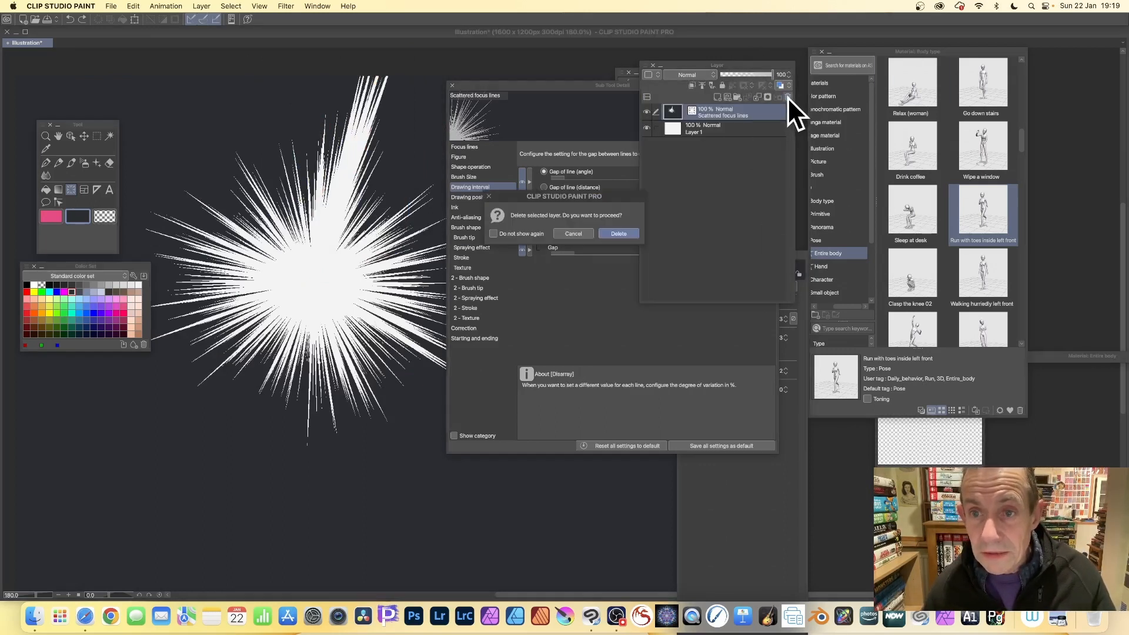
click(620, 231)
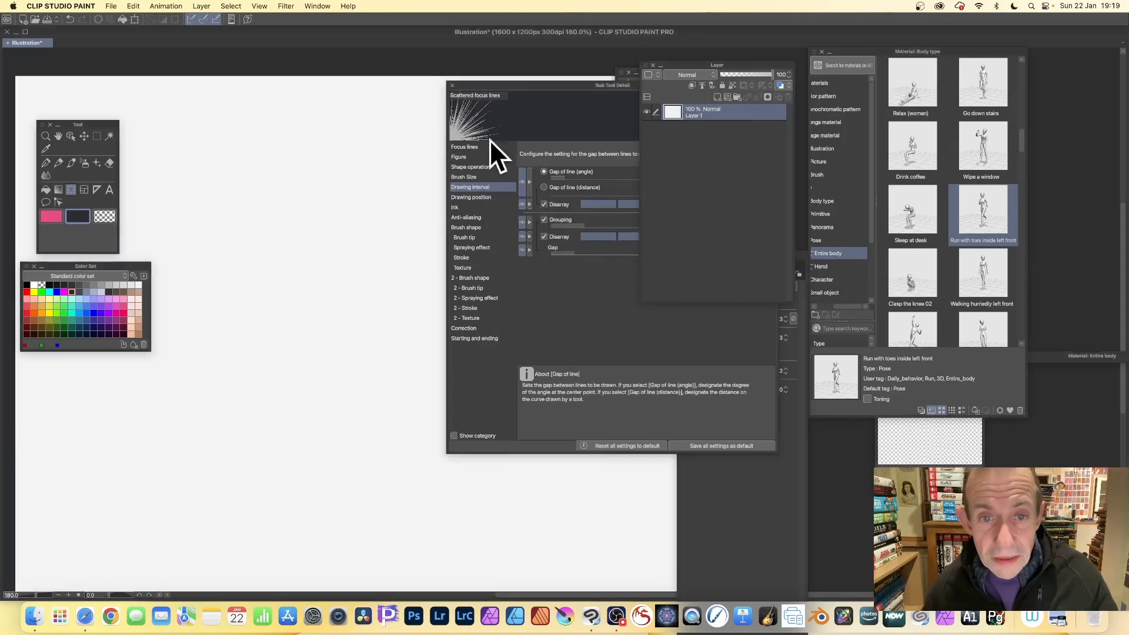
Step: Increase the Gap between line groups to 11 in the drawing interval settings
click(471, 197)
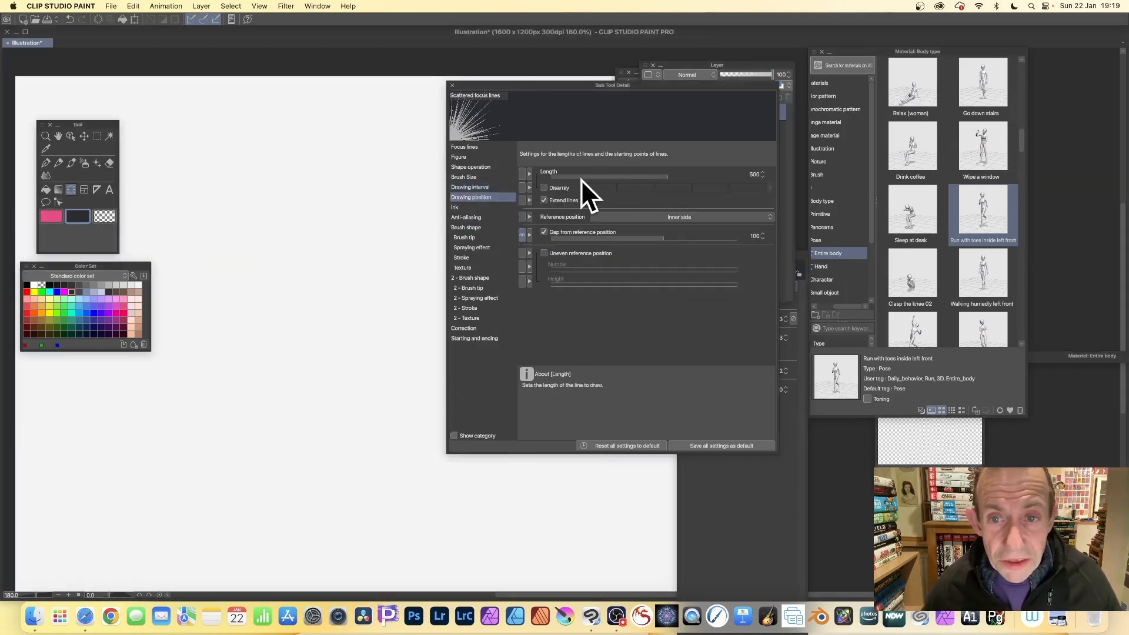
click(479, 187)
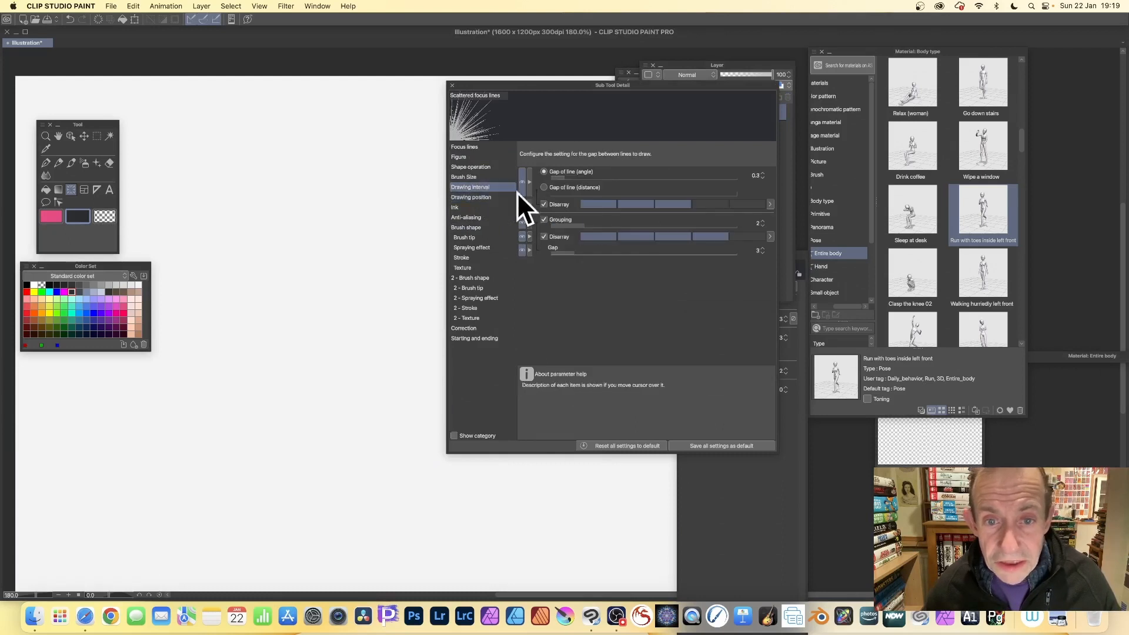
mouse_move(598, 252)
mouse_down()
mouse_move(665, 253)
mouse_move(650, 253)
mouse_up()
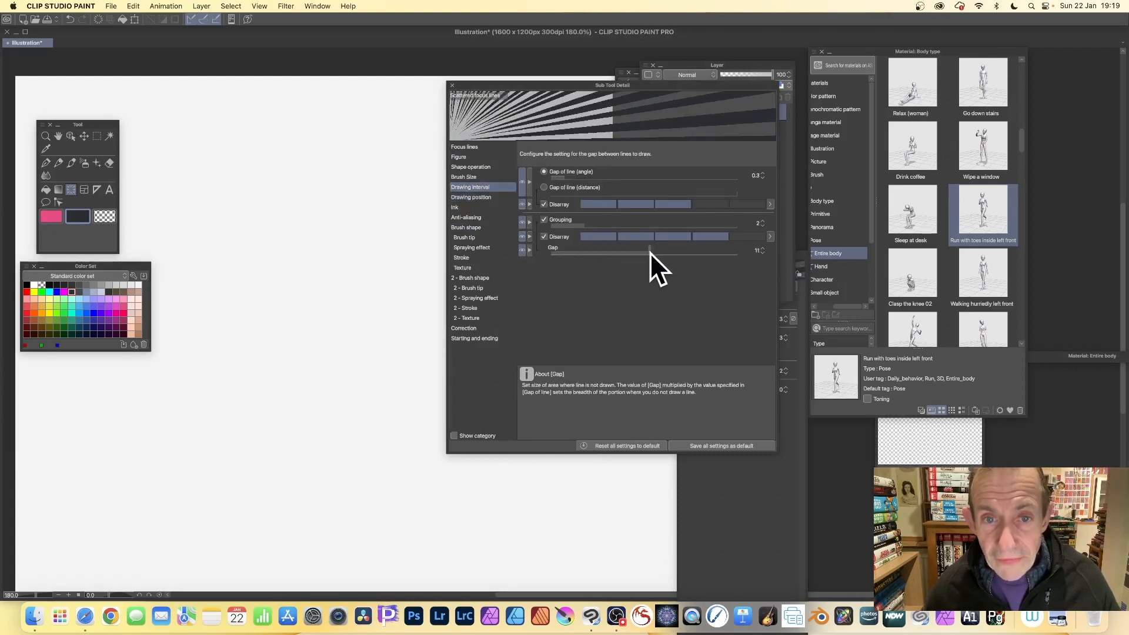
Step: Try the Middle point reference position with focus lines drawn around an ellipse, and undo the drawing
click(482, 198)
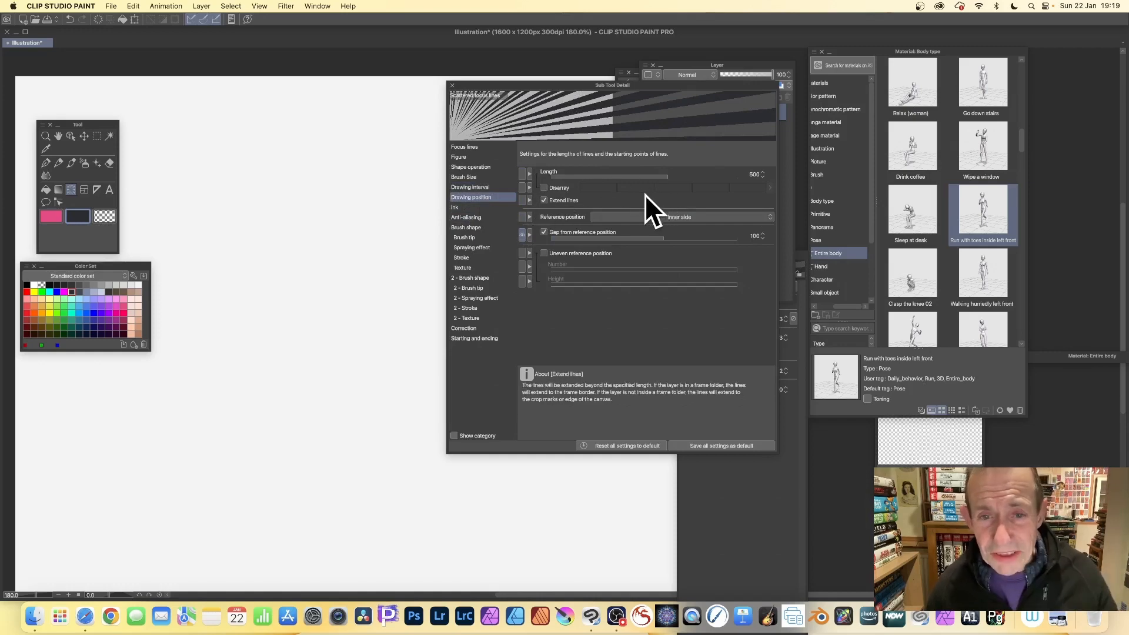
click(683, 217)
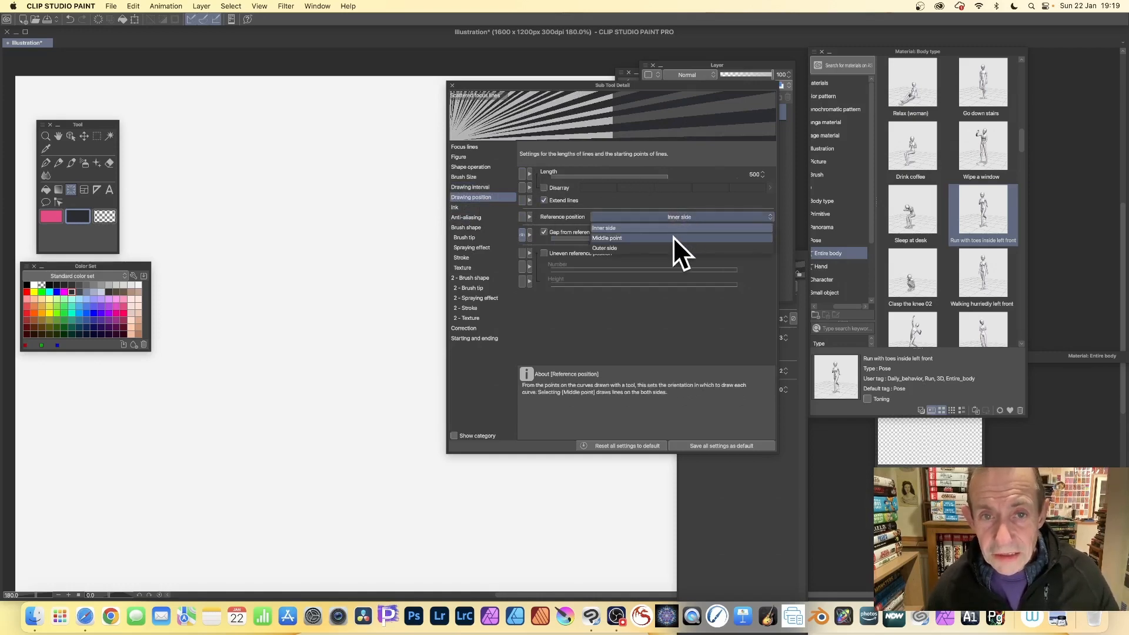
click(673, 237)
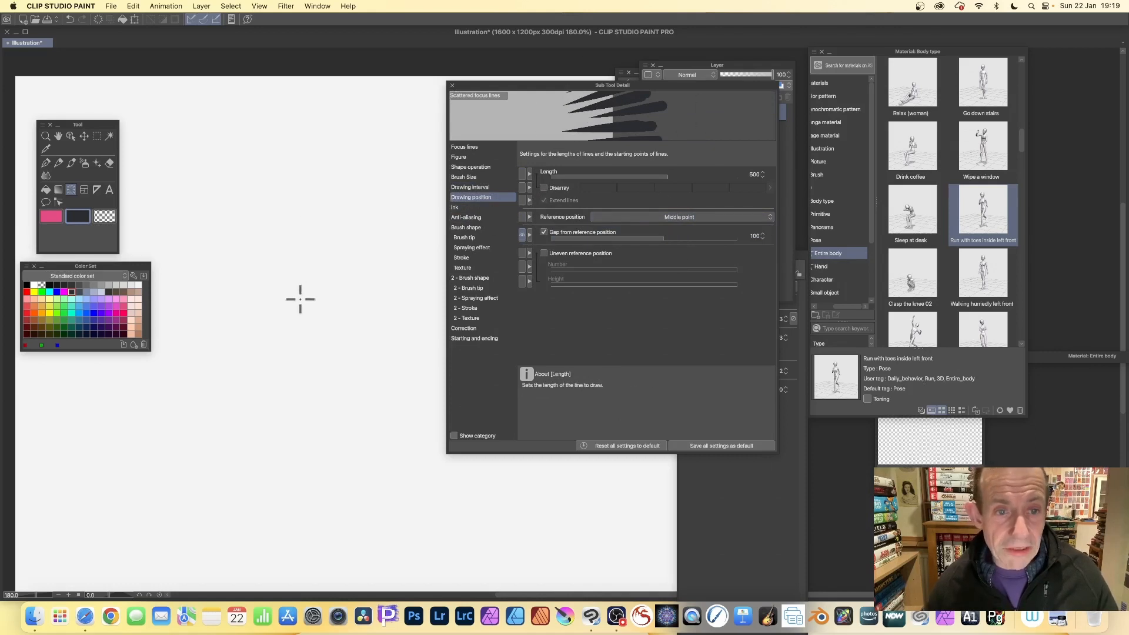
drag(265, 264, 355, 329)
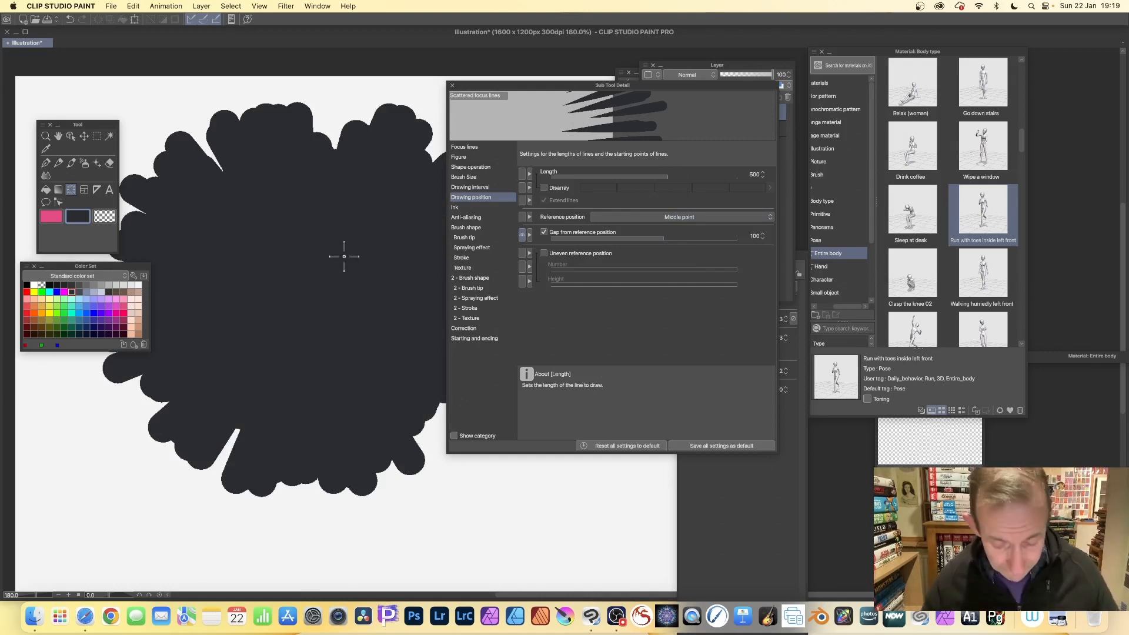
key(ctrl+z)
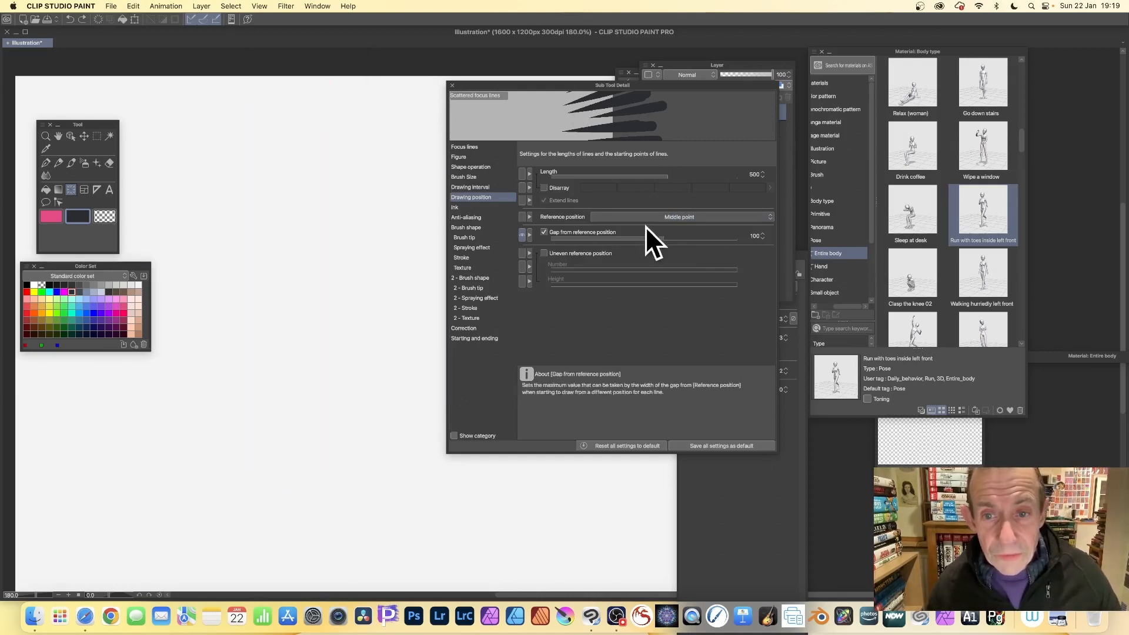
Step: Set the reference position to Outer side and draw focus lines around a small ellipse near the canvas center
click(662, 215)
click(660, 248)
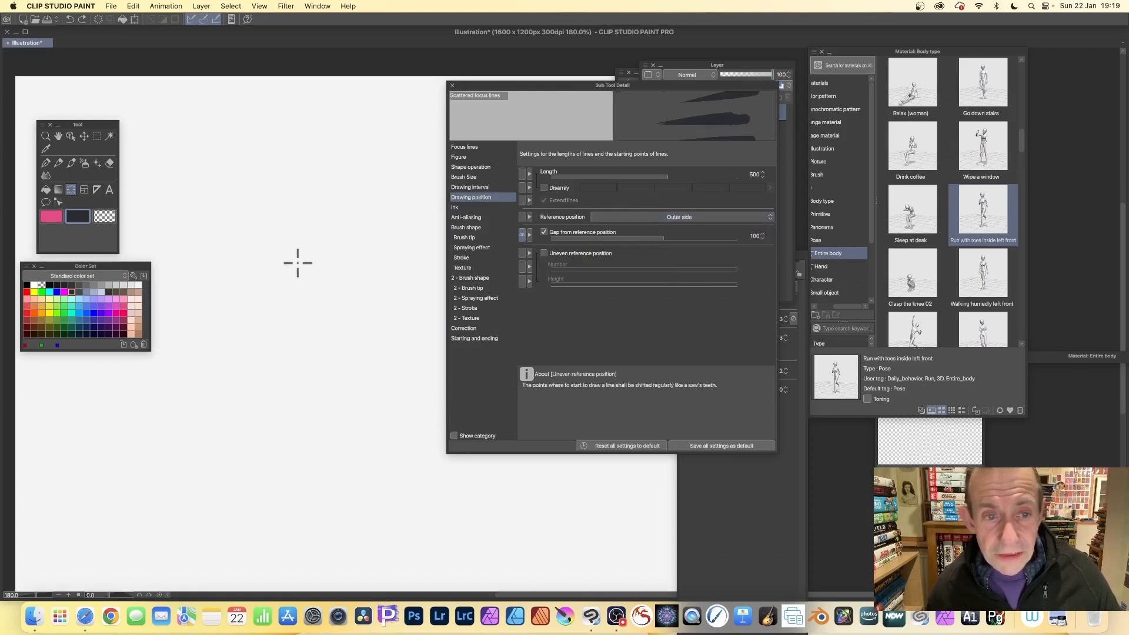
drag(341, 247, 396, 272)
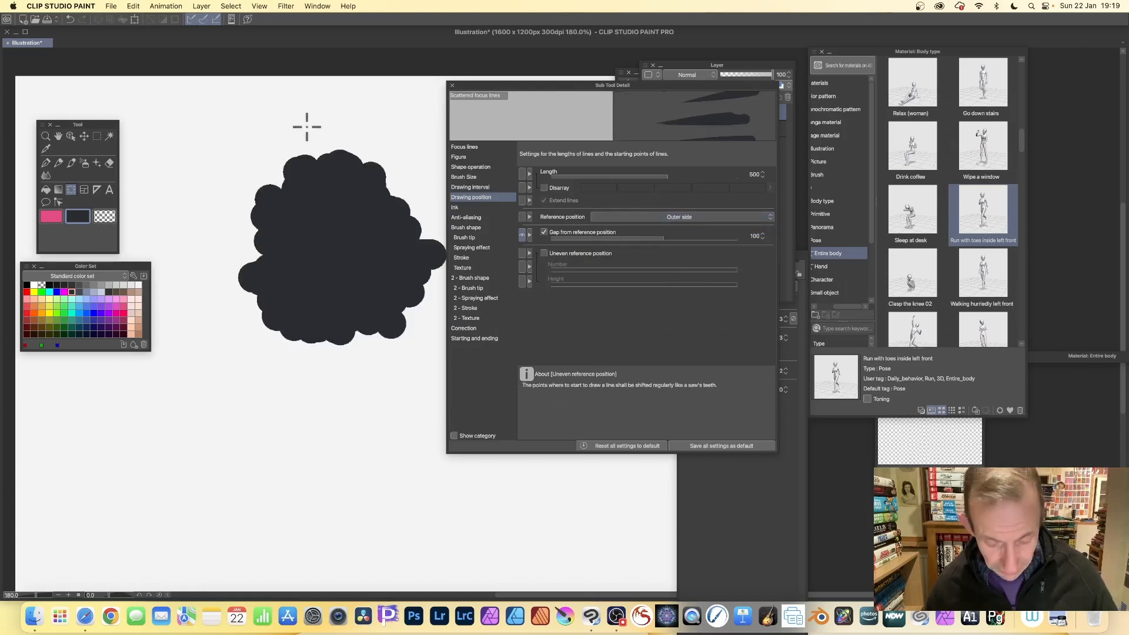
Step: Undo the last focus lines drawing and set the reference position to Inner side
key(ctrl+z)
click(689, 218)
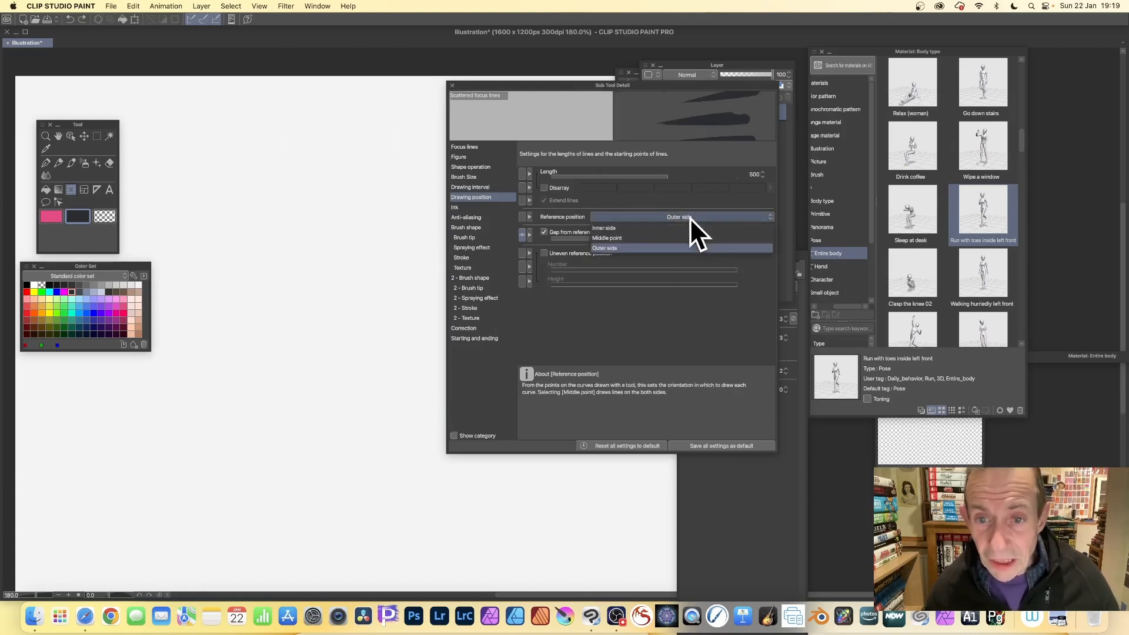
click(627, 227)
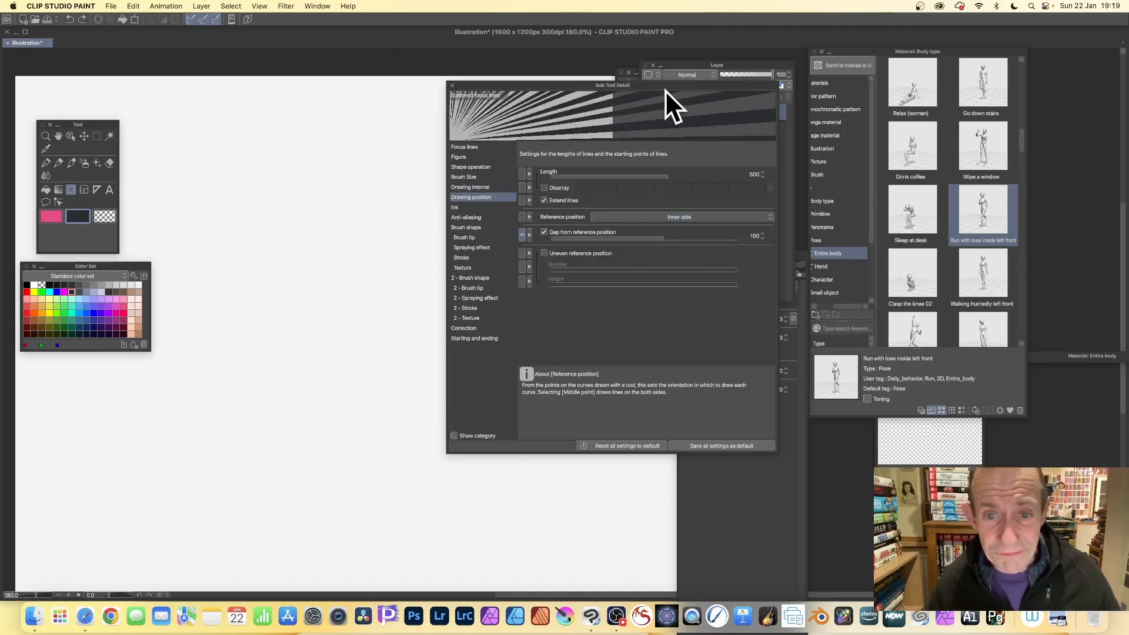
Step: Enable Uneven reference position with the number at 74 and the height at 631
click(545, 254)
drag(594, 268, 623, 280)
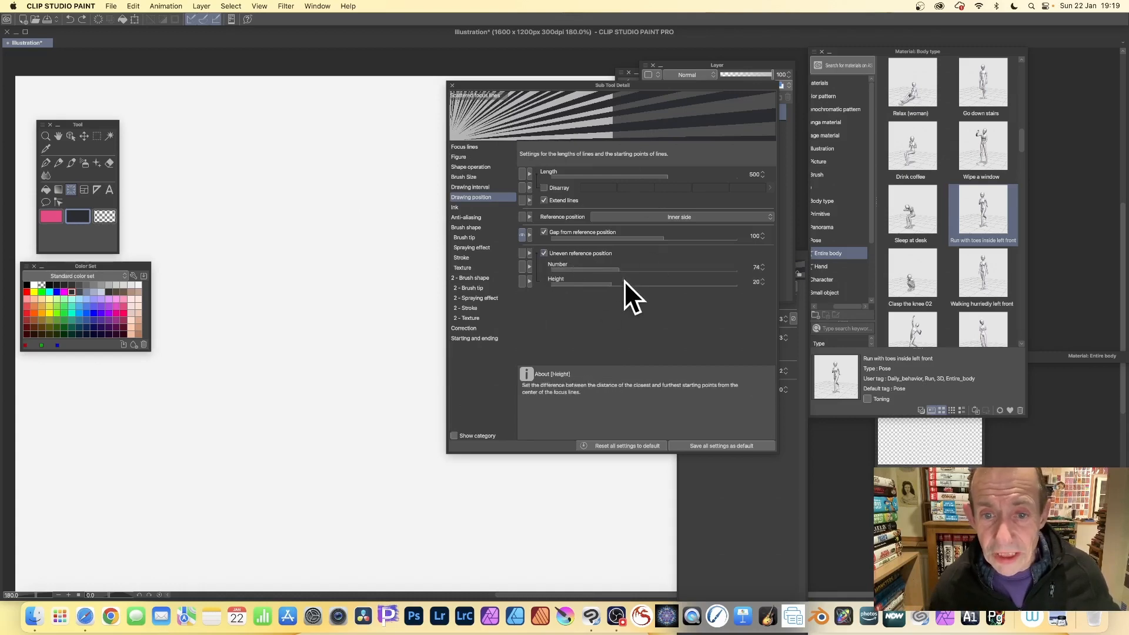
click(680, 283)
Step: Test-draw uneven focus lines around a small ellipse near the canvas center and undo the drawing
mouse_move(330, 294)
mouse_down()
mouse_move(408, 317)
mouse_move(402, 304)
mouse_up()
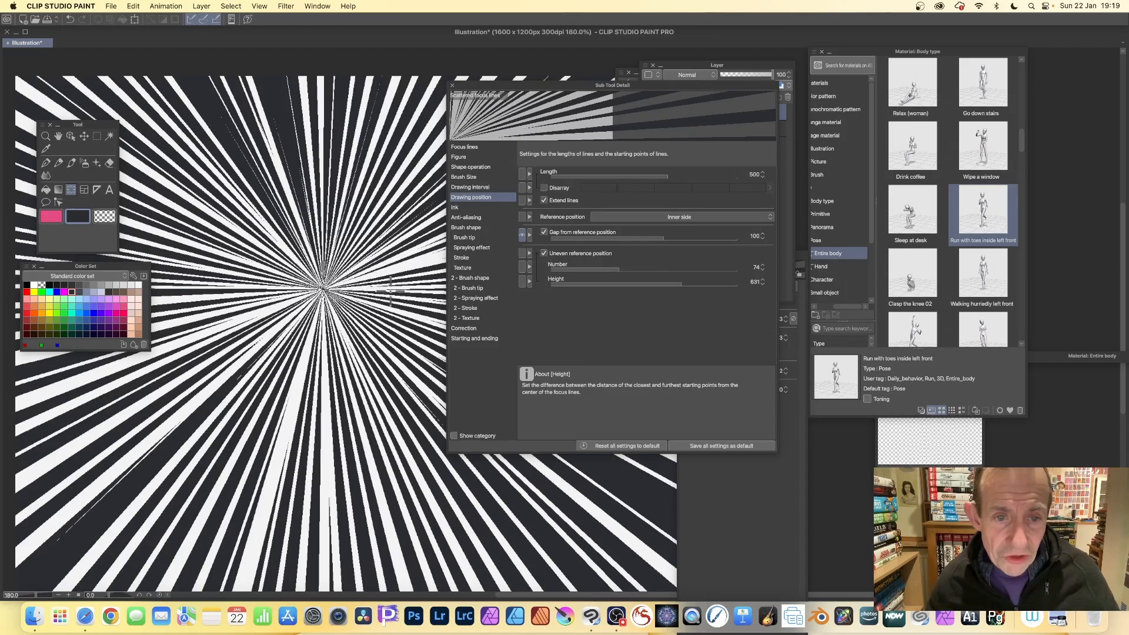
key(super+z)
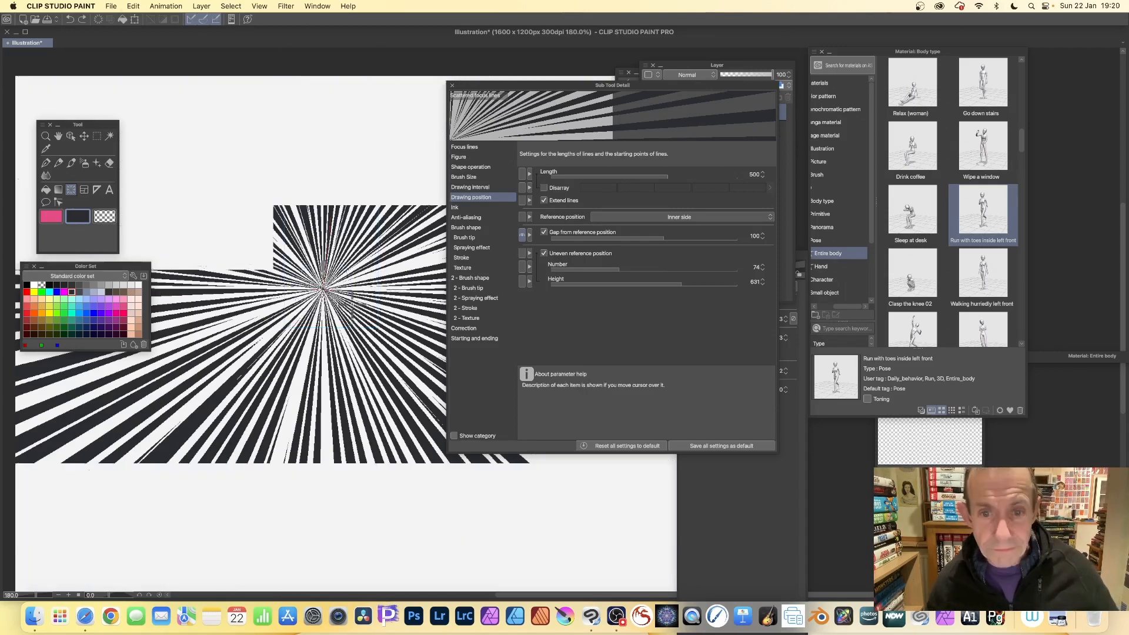
key(super+z)
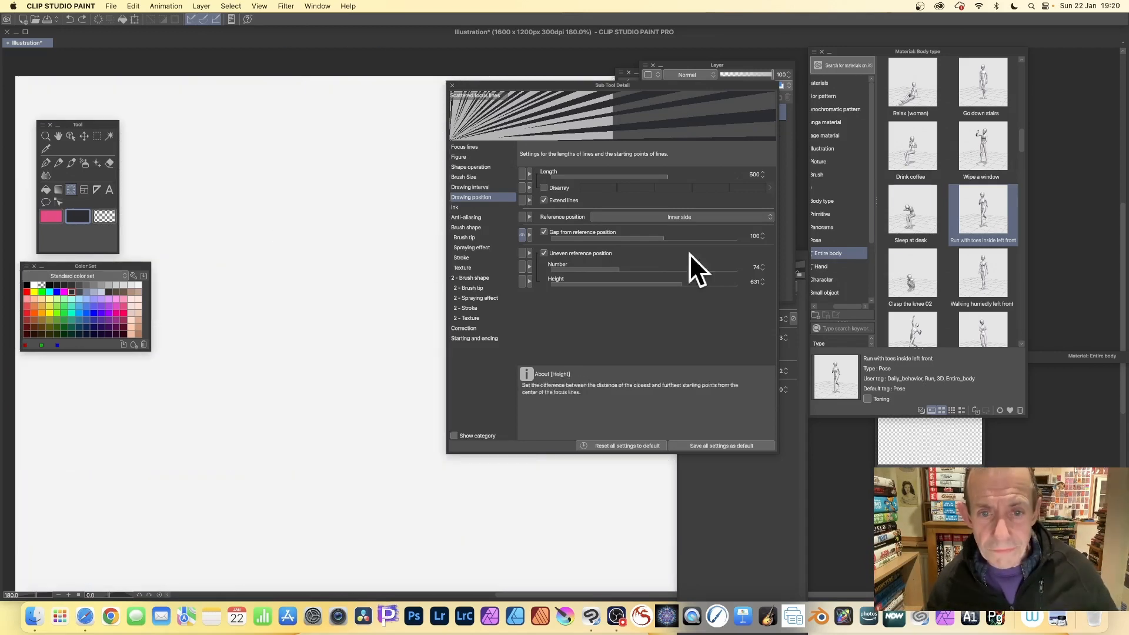
Step: Try a much lower ink opacity for the focus lines and restore it to 100
click(455, 207)
drag(657, 174, 598, 174)
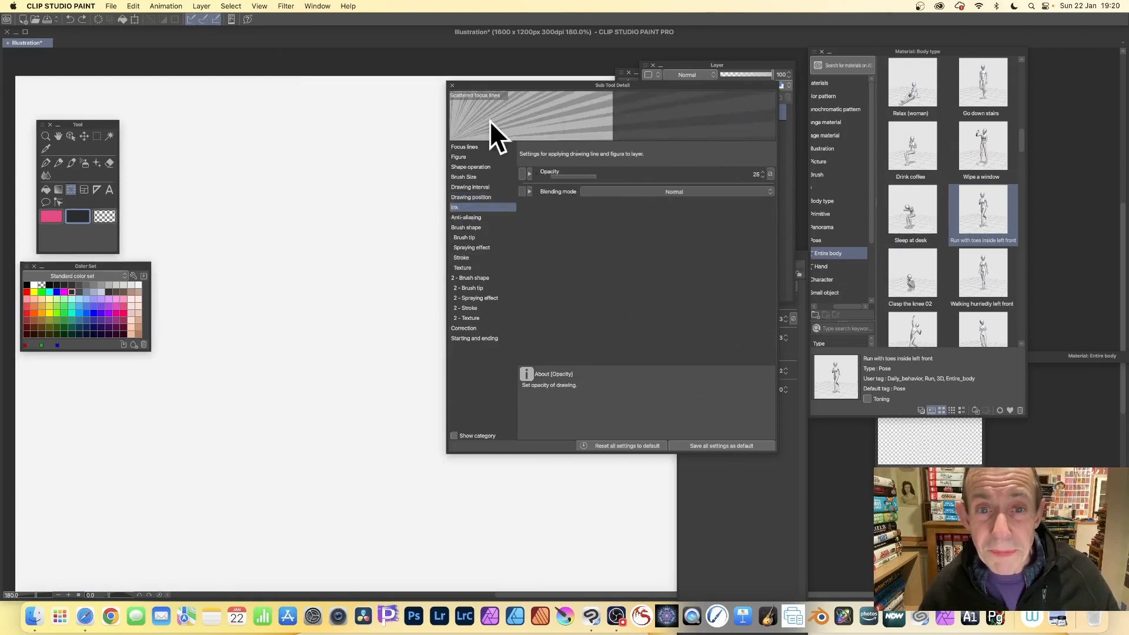
drag(613, 174, 761, 171)
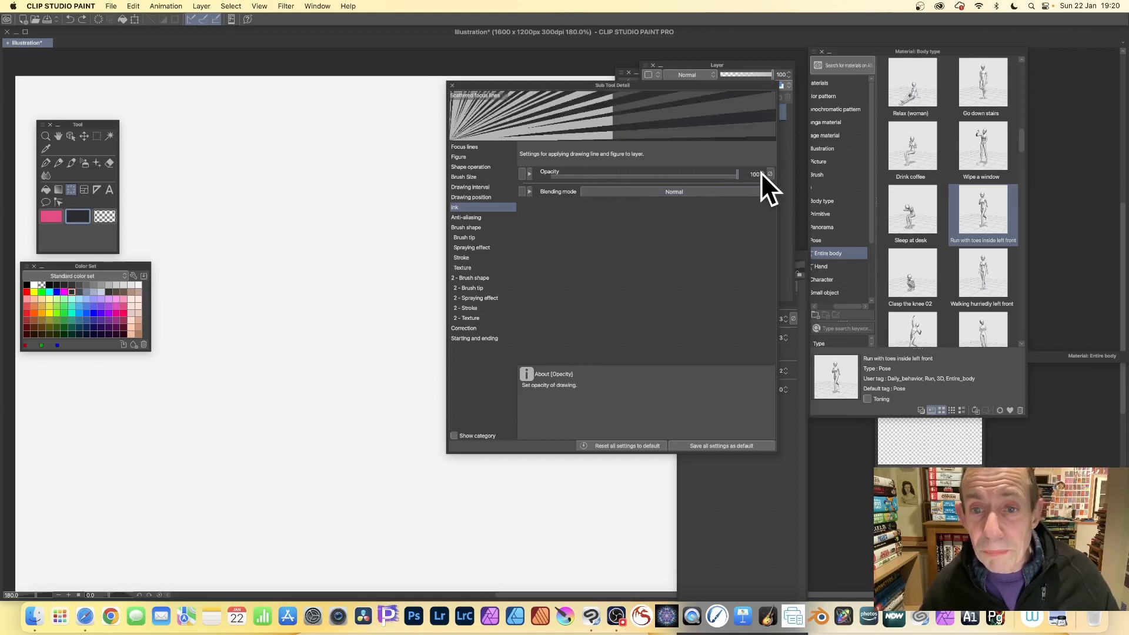
Step: Set the ink blending mode to Difference and choose light blue as the drawing color
click(683, 192)
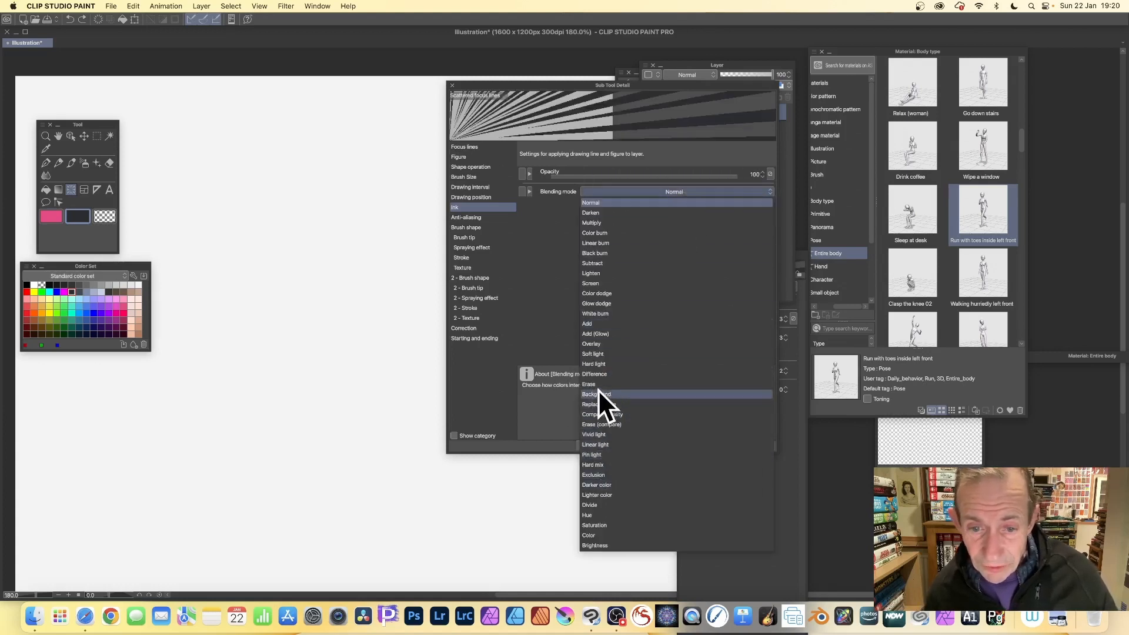
click(598, 374)
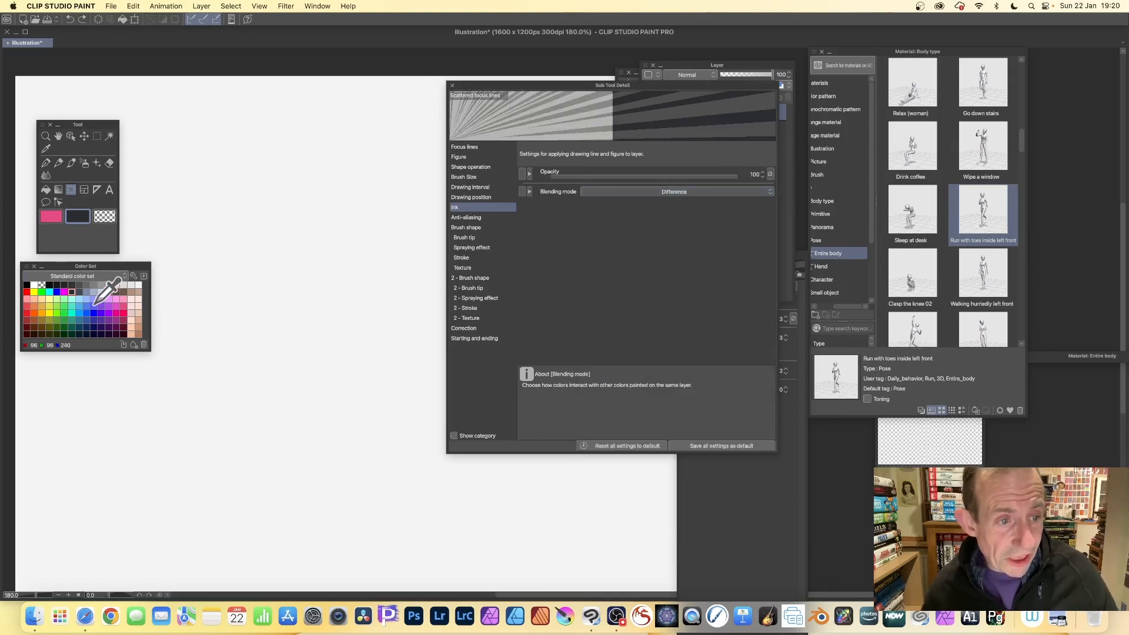
click(87, 299)
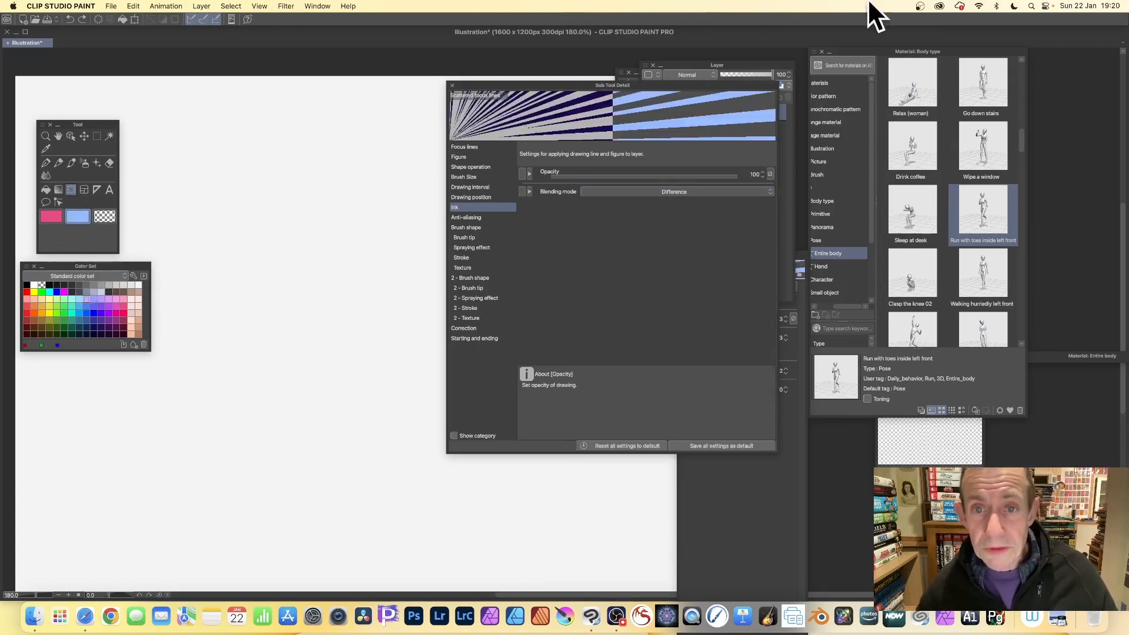
Step: Test-draw two overlapping sets of focus lines with the Difference blending mode and undo both
mouse_move(328, 262)
mouse_down()
mouse_move(428, 323)
mouse_move(415, 344)
mouse_move(363, 305)
mouse_up()
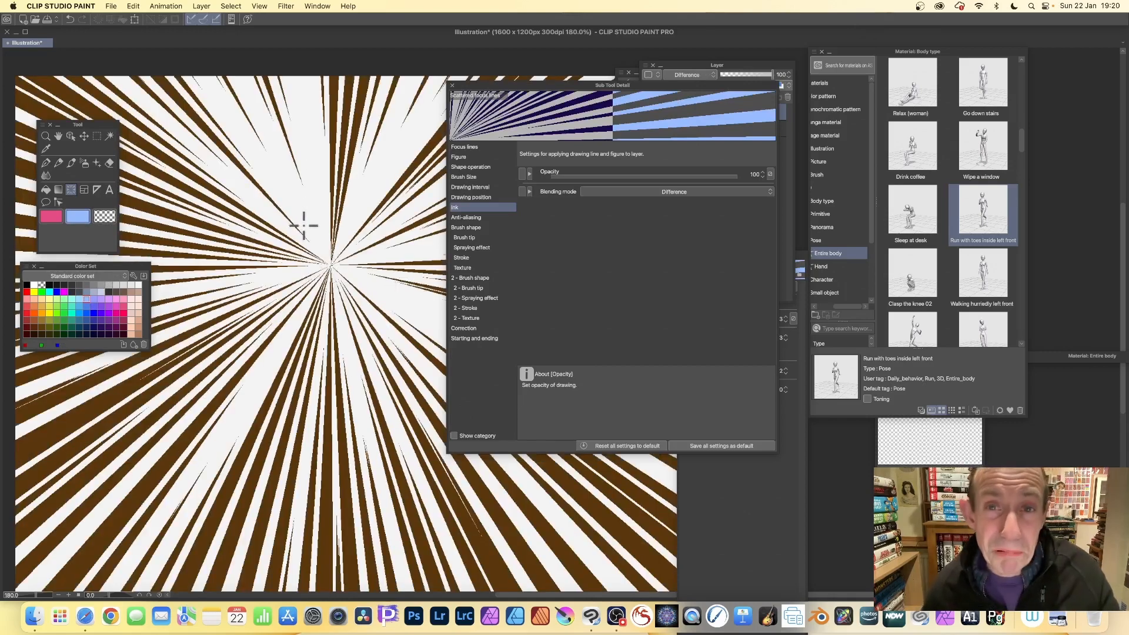
mouse_move(301, 235)
mouse_down()
mouse_move(401, 313)
mouse_move(390, 297)
mouse_up()
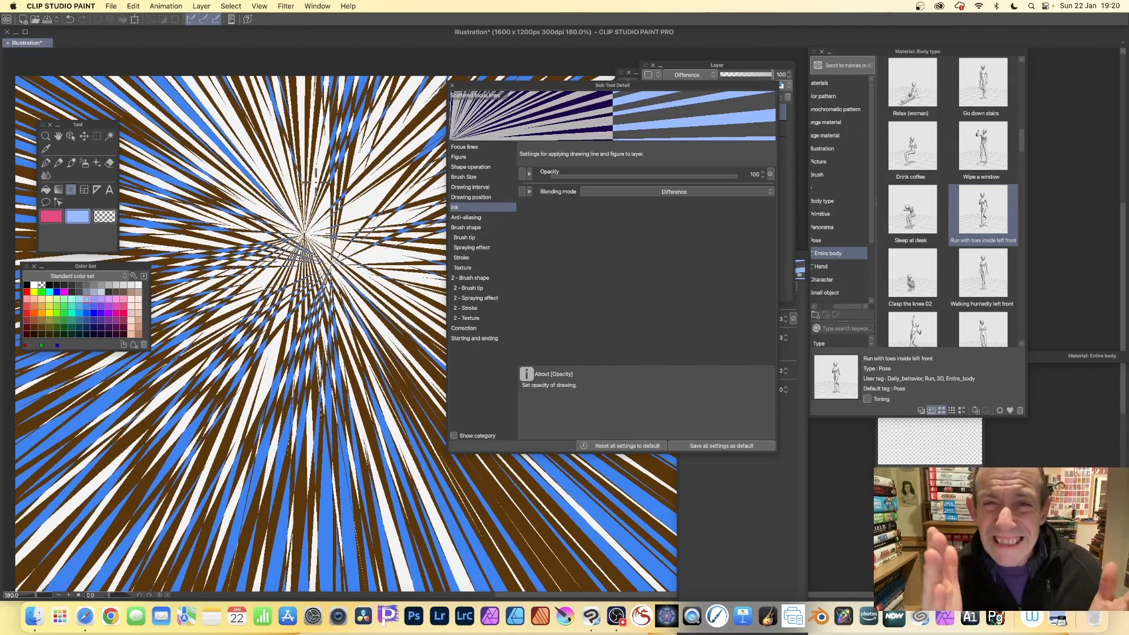
key(super+t)
key(super+z)
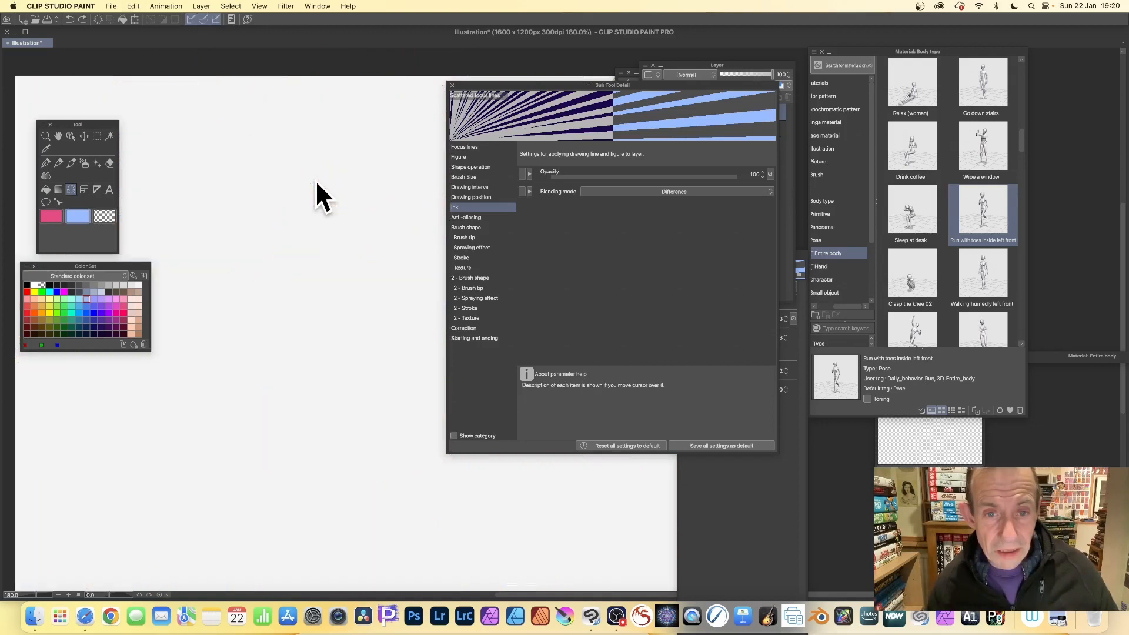
Step: Try Strong anti-aliasing for the focus lines and change the setting to Medium
click(468, 217)
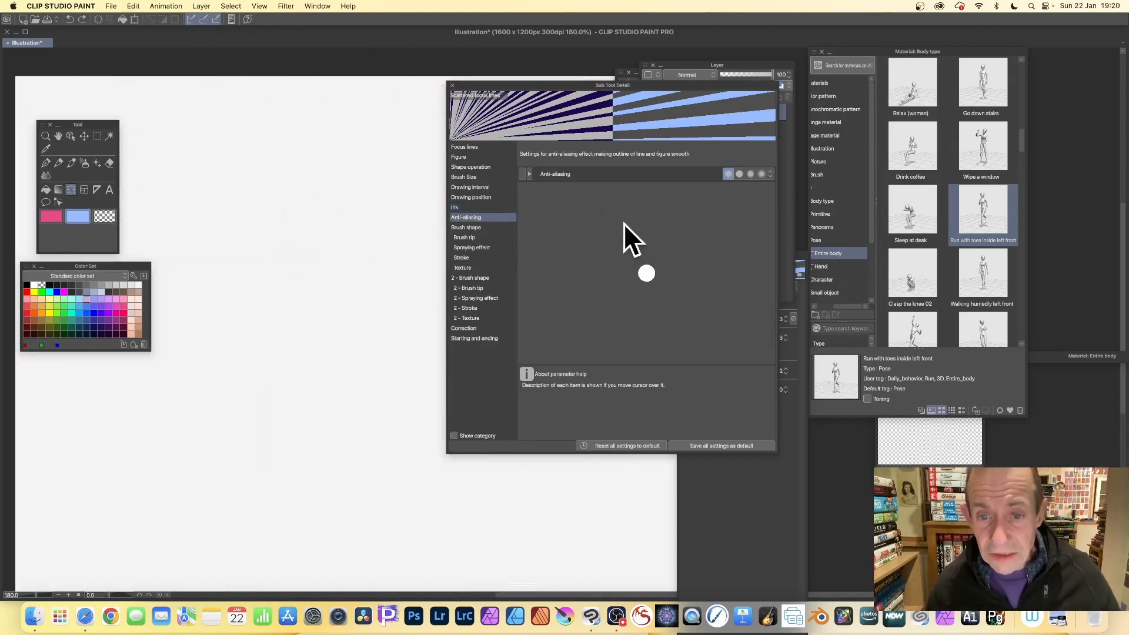
click(761, 174)
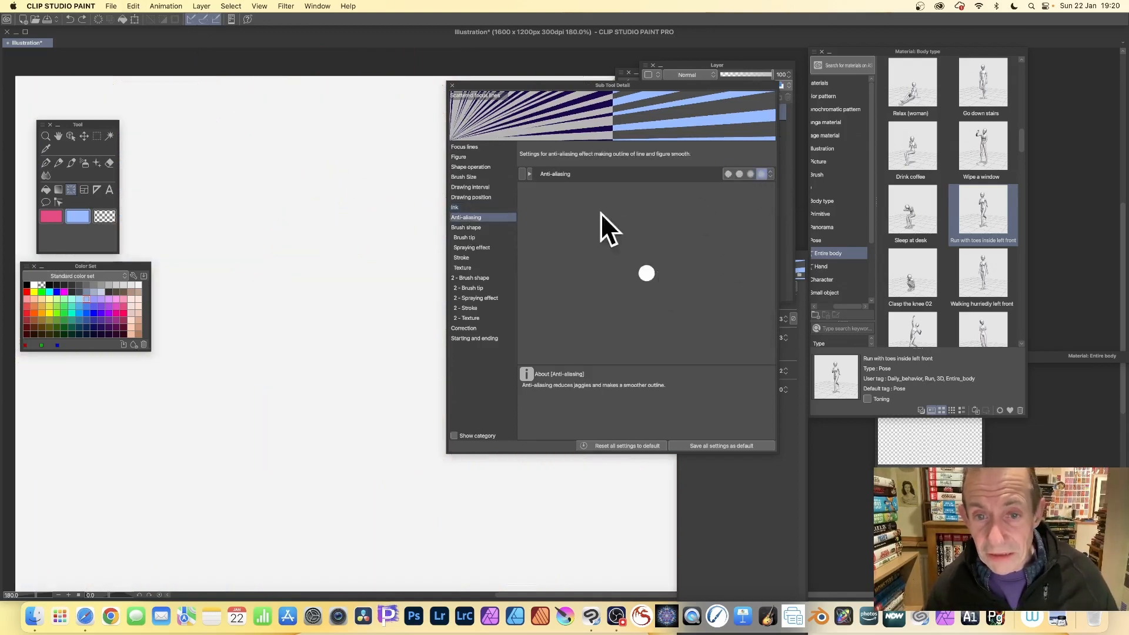
click(770, 174)
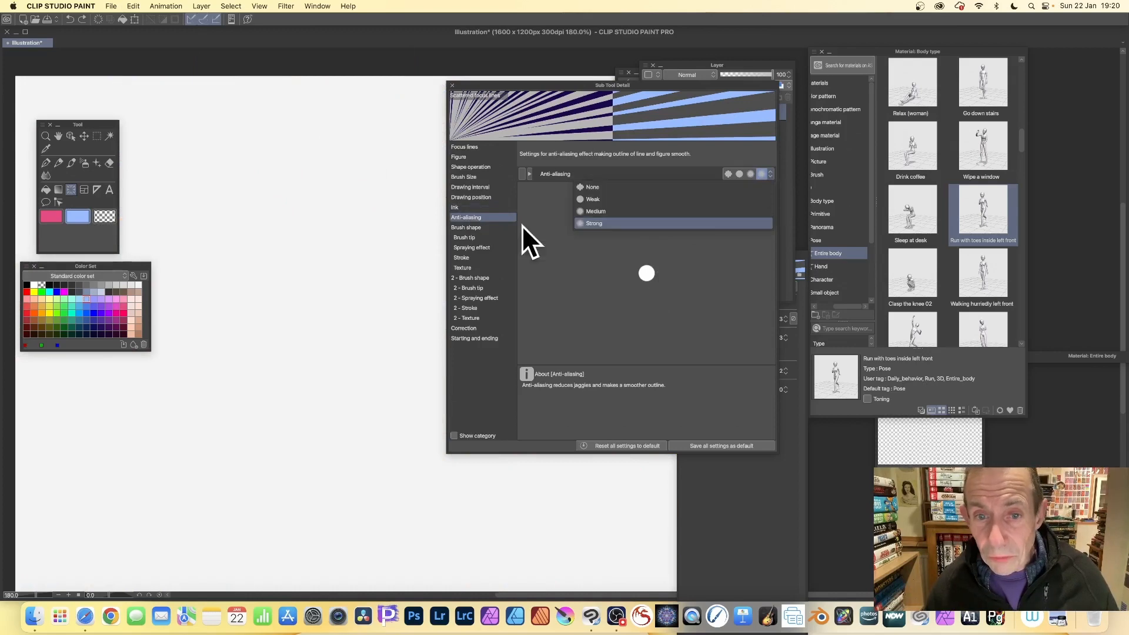
click(597, 211)
Step: Apply the Spray brush shape preset, test it with focus lines around the canvas center, and undo the drawing
click(465, 227)
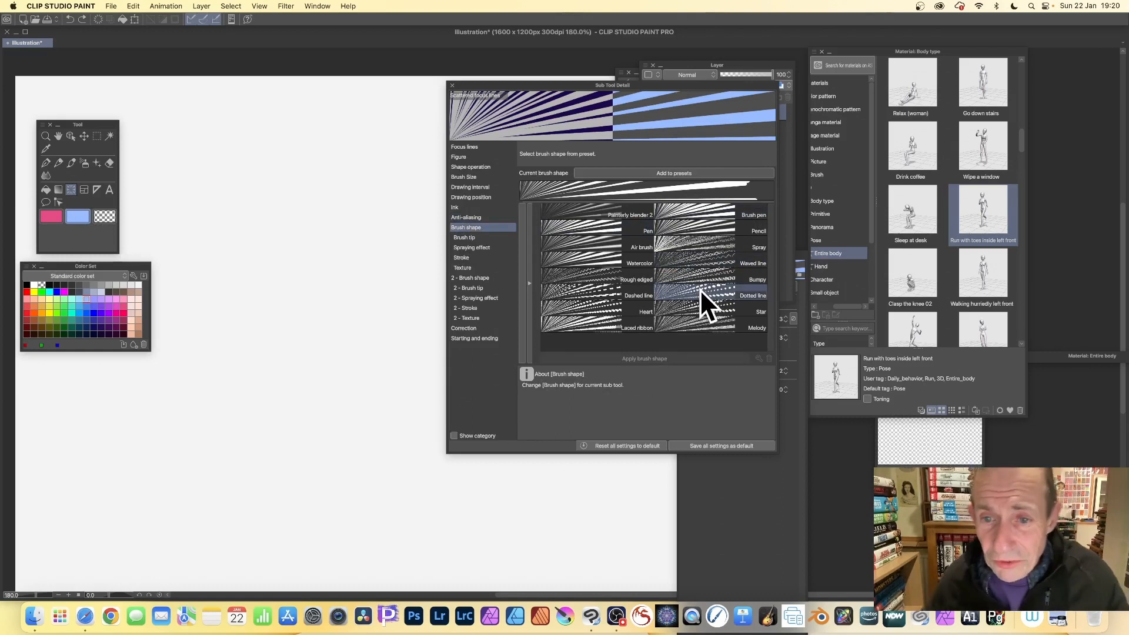
click(696, 241)
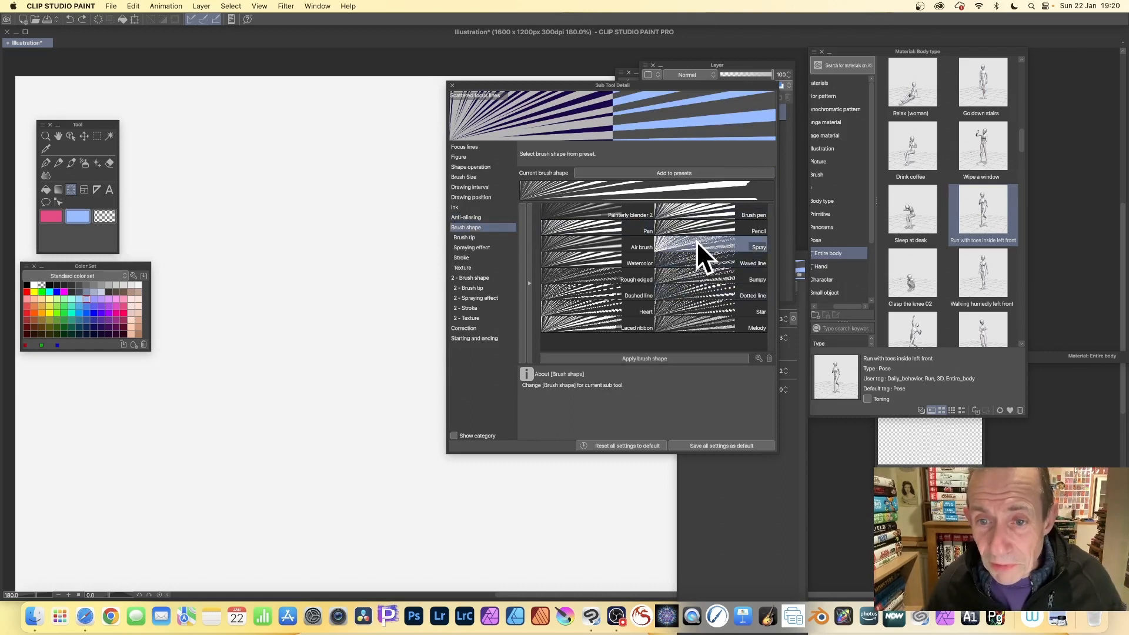
click(640, 356)
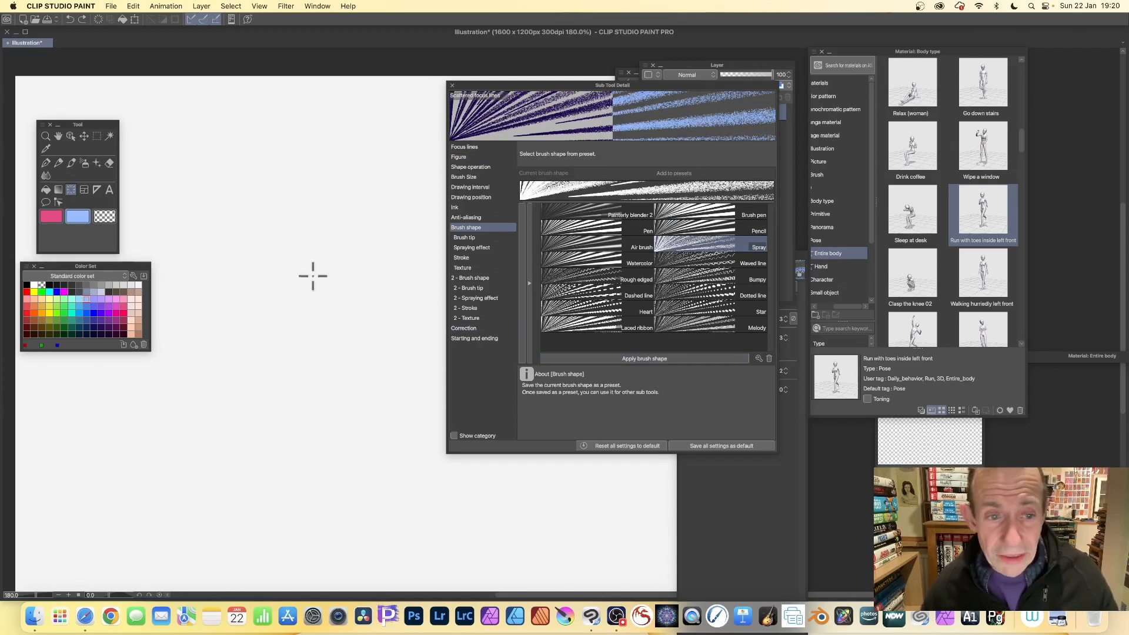
drag(340, 279, 260, 257)
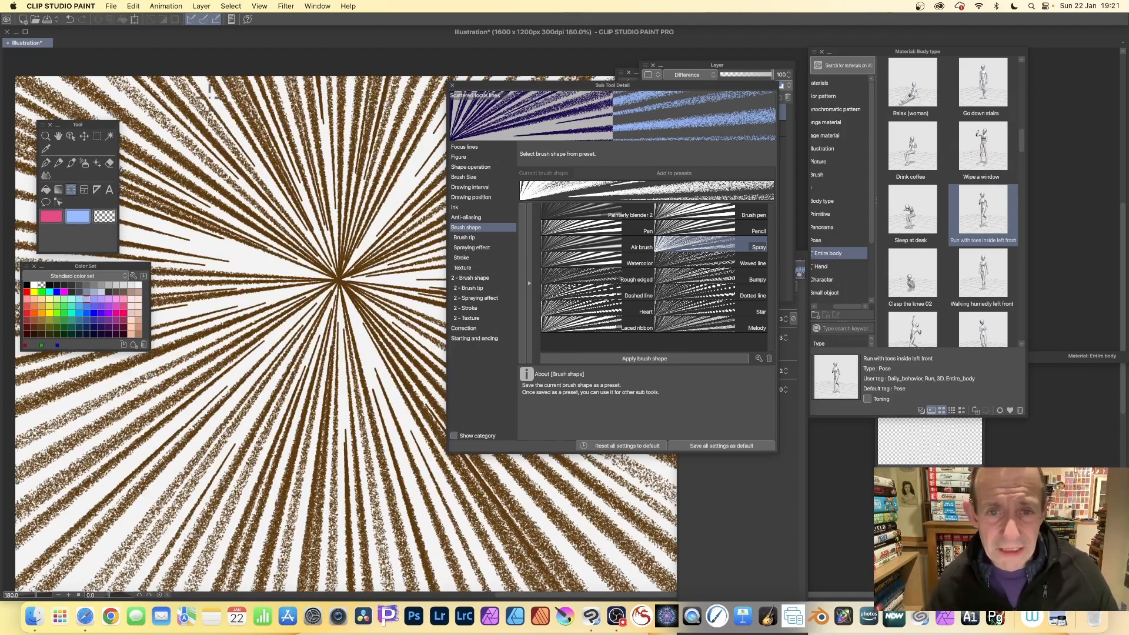
key(super+z)
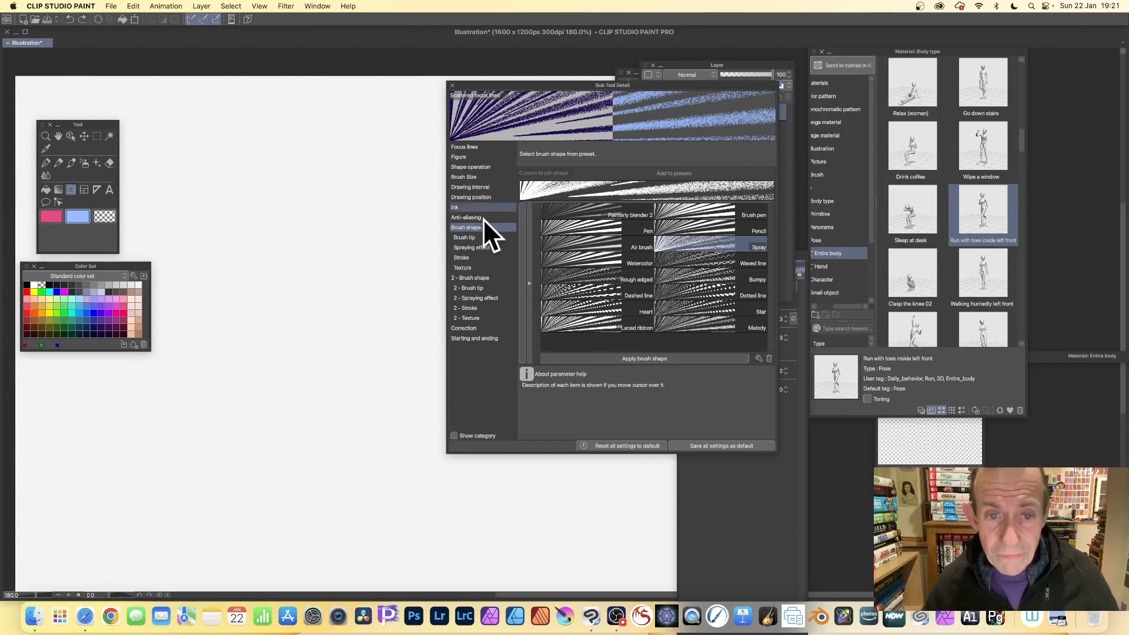
Step: Set the brush tip thickness to 22 and compare the vertical and horizontal directions, keeping Horizontal
click(471, 237)
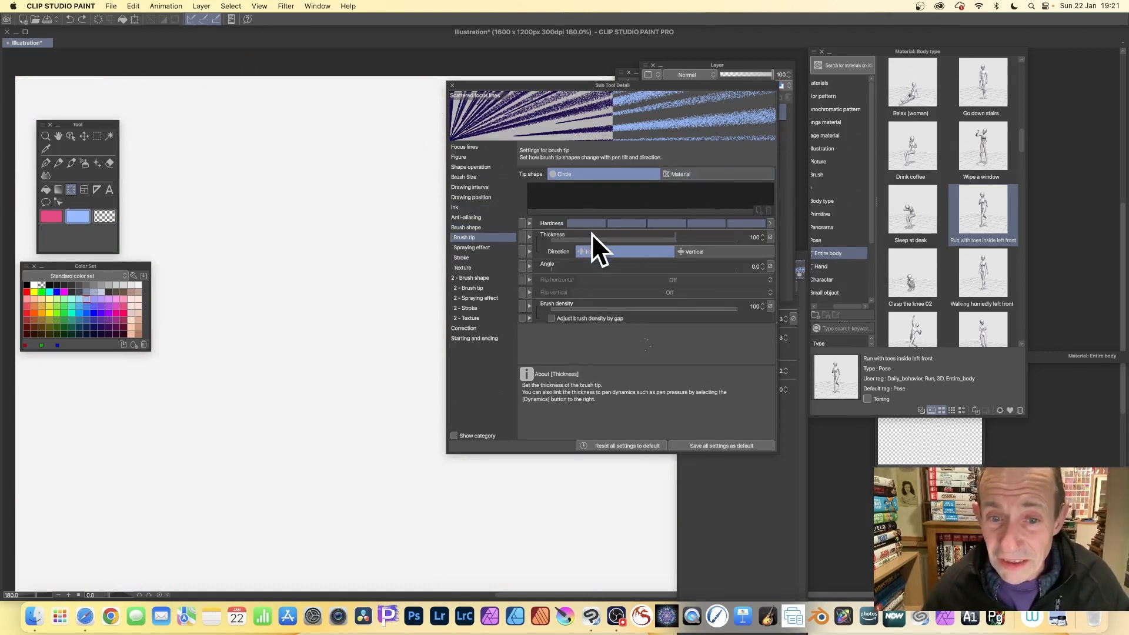
click(623, 235)
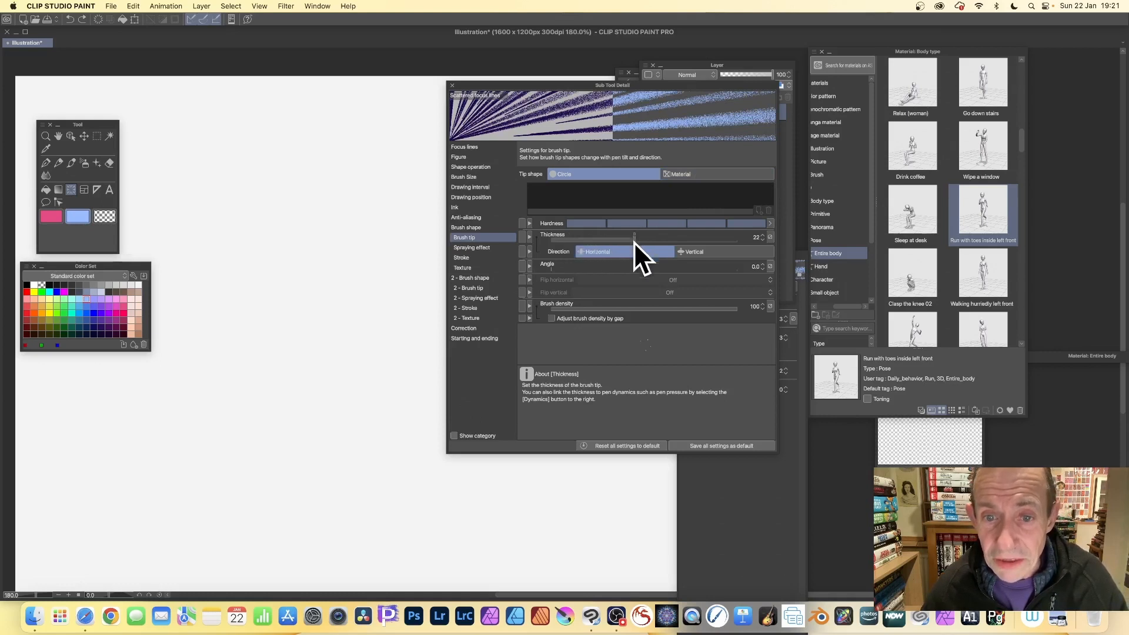
click(698, 251)
click(614, 251)
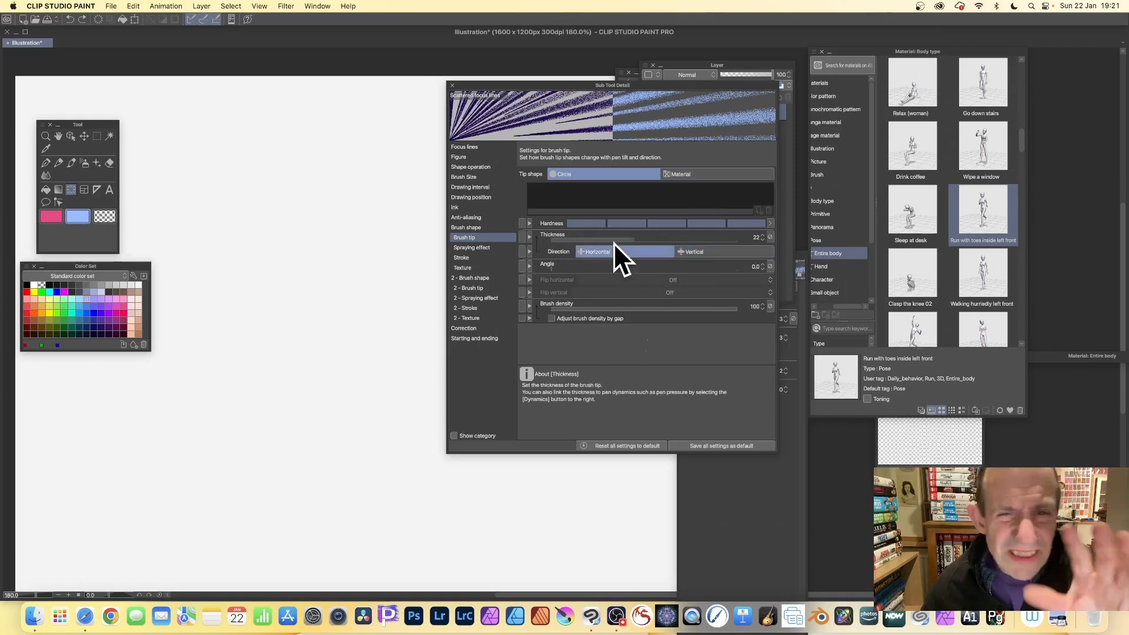
click(689, 251)
click(663, 252)
click(693, 253)
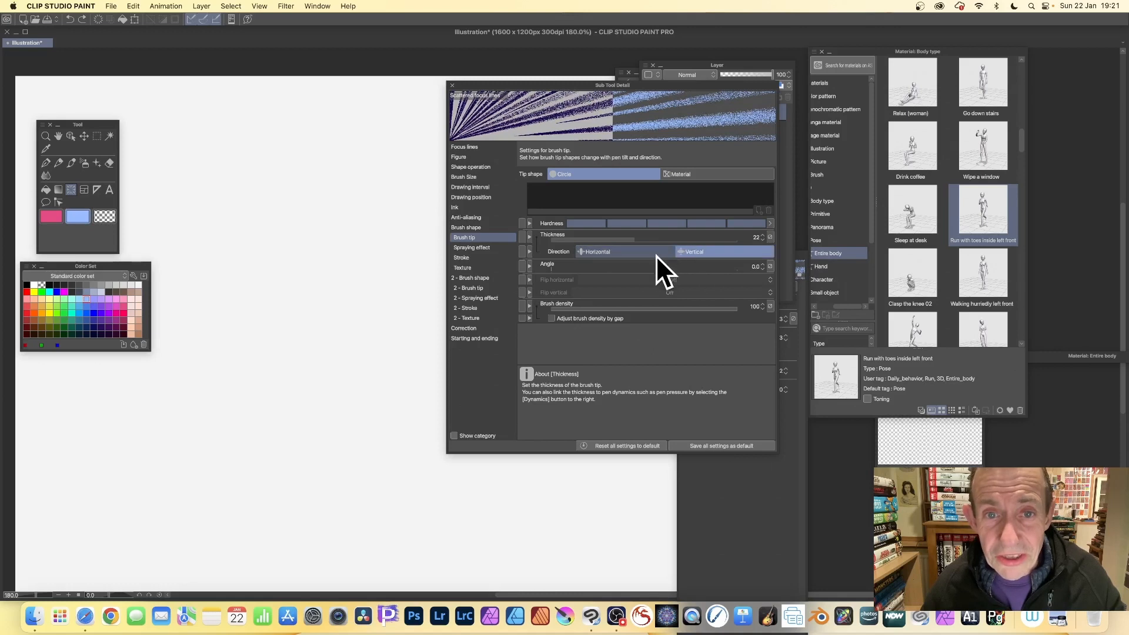
click(647, 252)
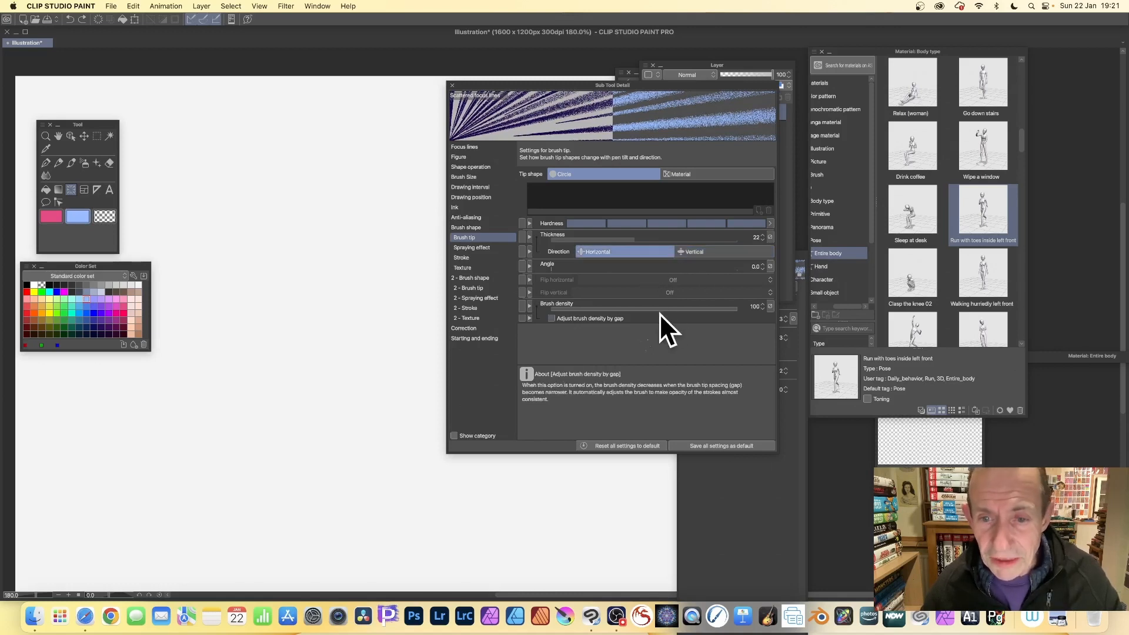
Step: Lower the brush density to 18, test it with focus lines around the canvas center, and undo the drawing
drag(658, 310, 583, 309)
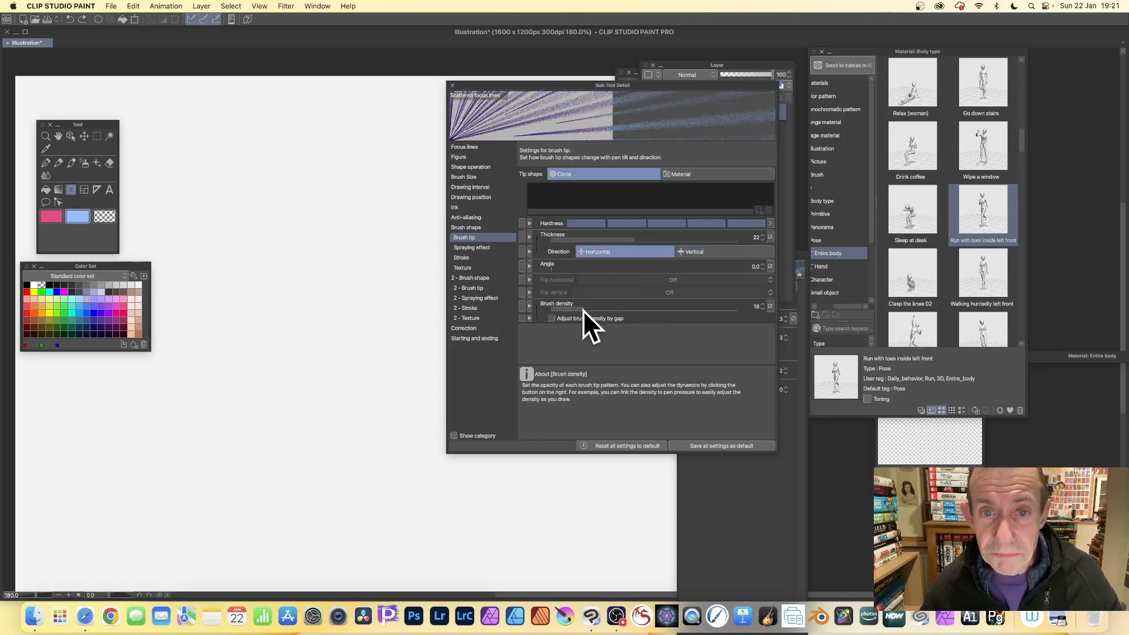
drag(316, 269, 358, 302)
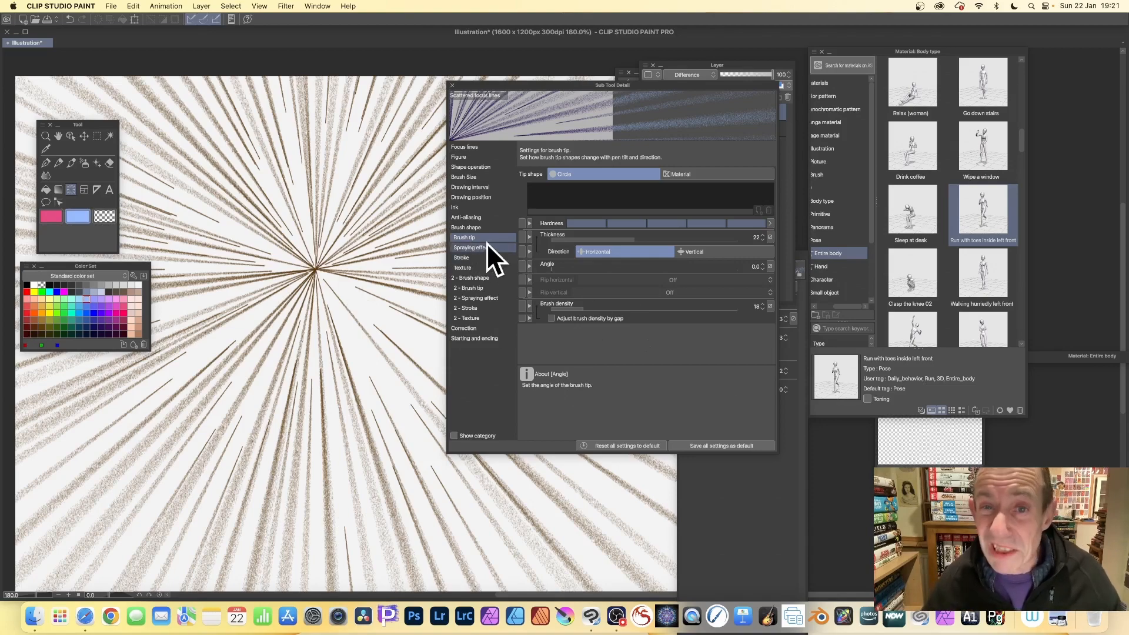
key(super+z)
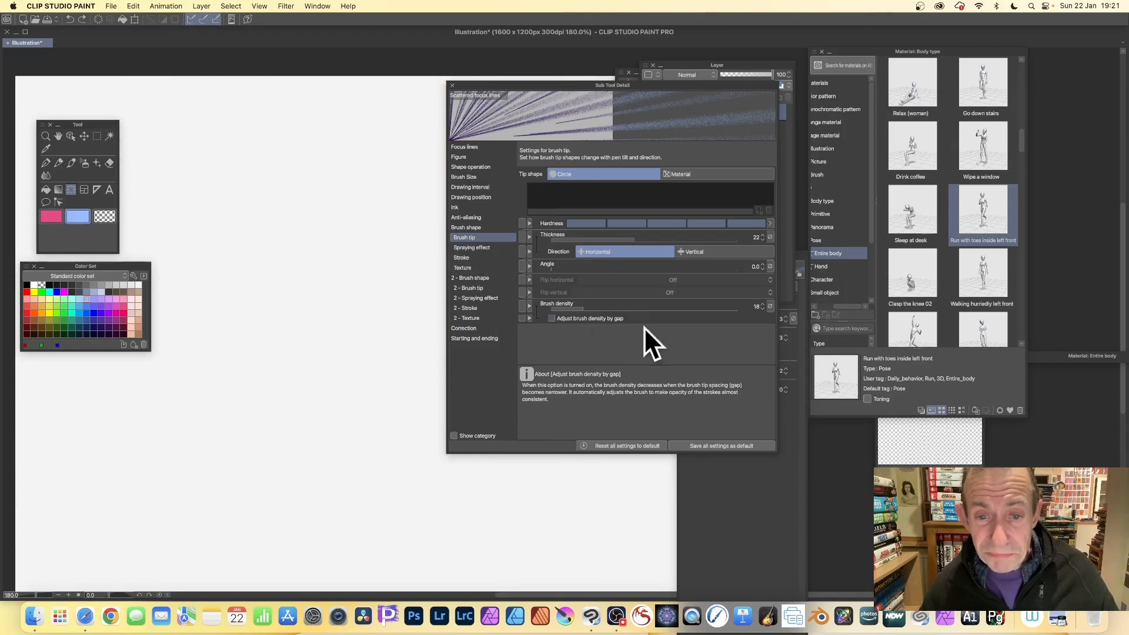
Step: Set the spraying effect's particle size to 13.4 and reduce particle density and spray deviation to two segments each
click(483, 248)
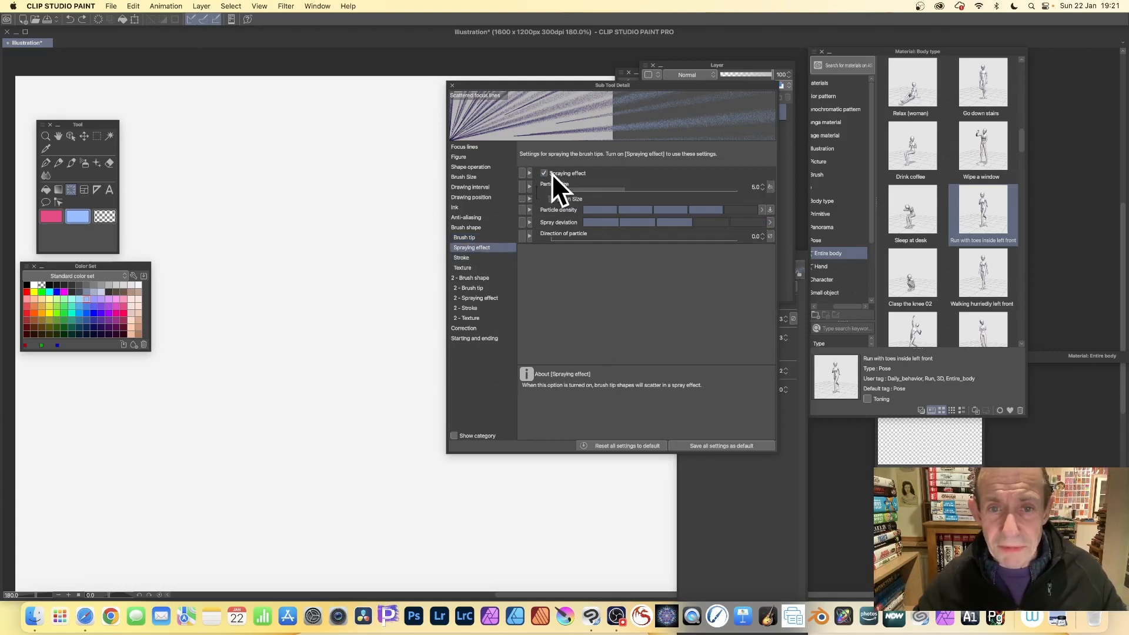
mouse_move(679, 188)
mouse_down()
mouse_move(622, 189)
mouse_move(643, 188)
mouse_up()
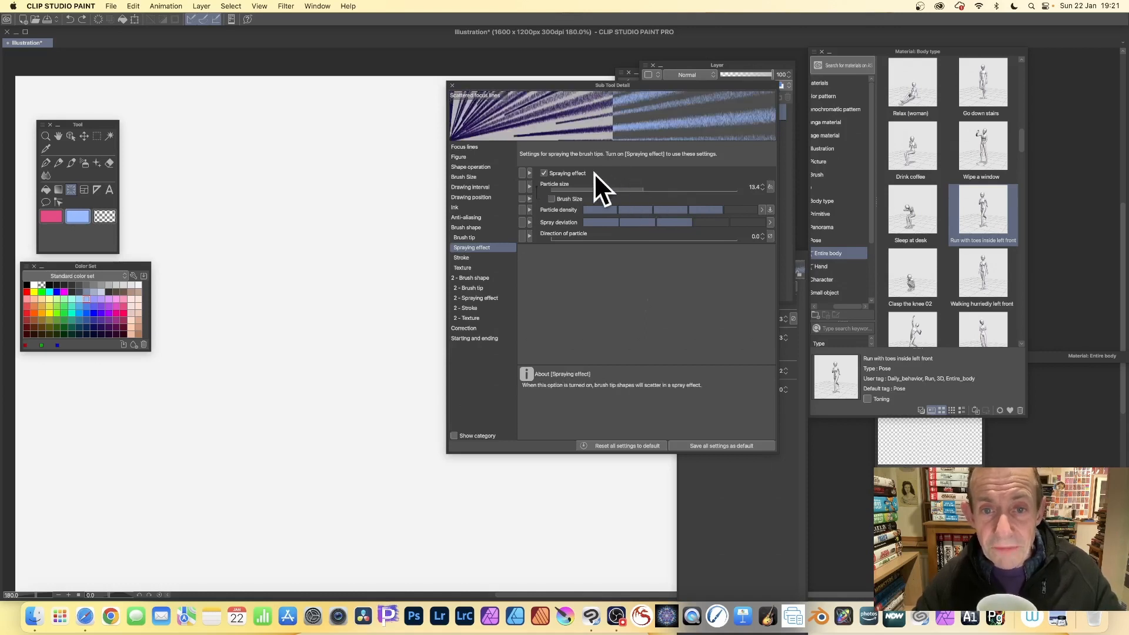
click(633, 207)
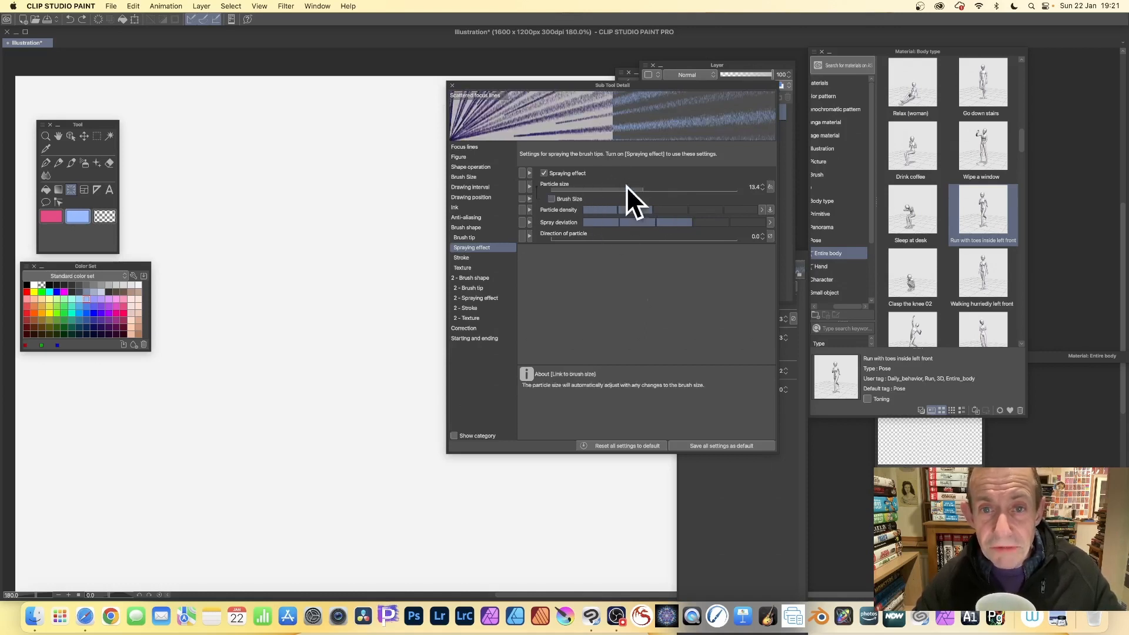
click(552, 199)
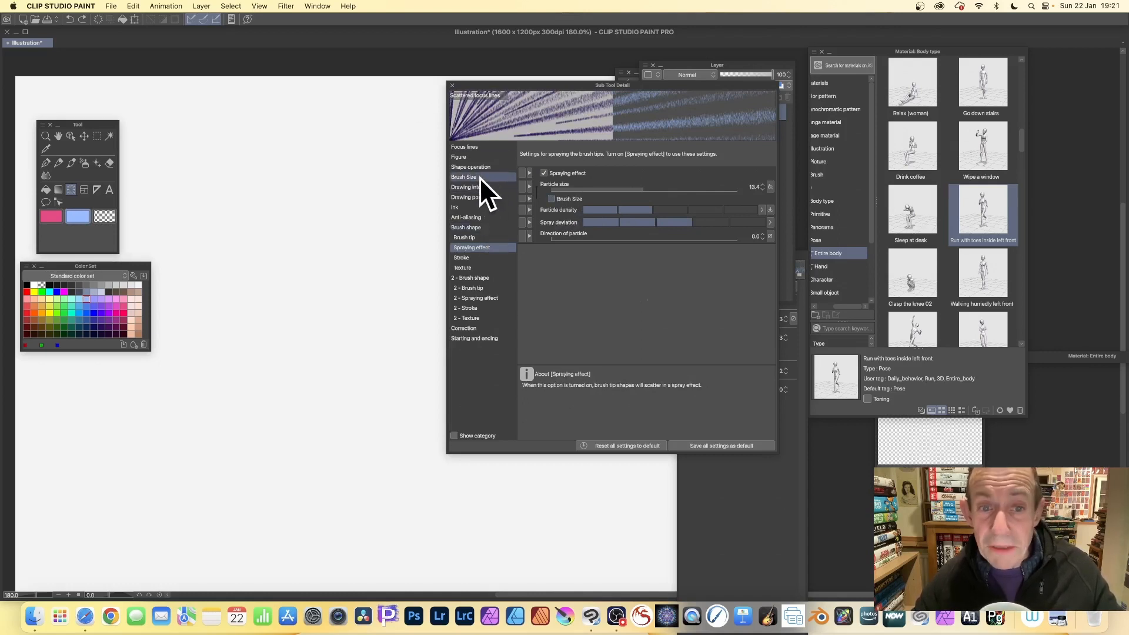
click(635, 221)
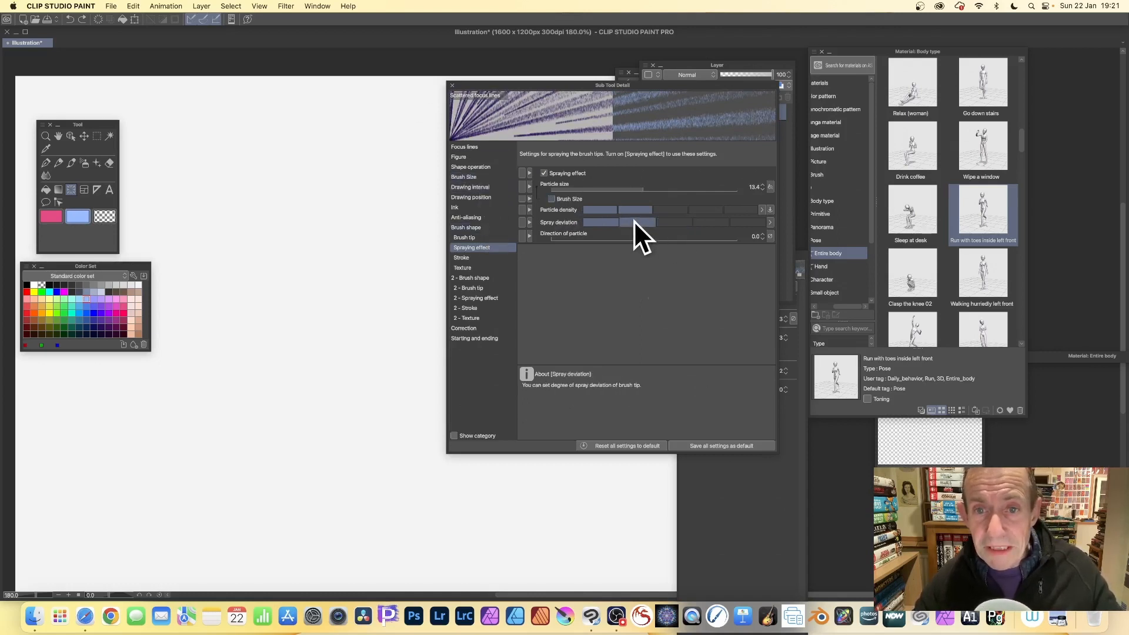
Step: Raise spray deviation to four segments and particle direction to 304.5, test with focus lines around the canvas center, and undo the drawing
click(723, 221)
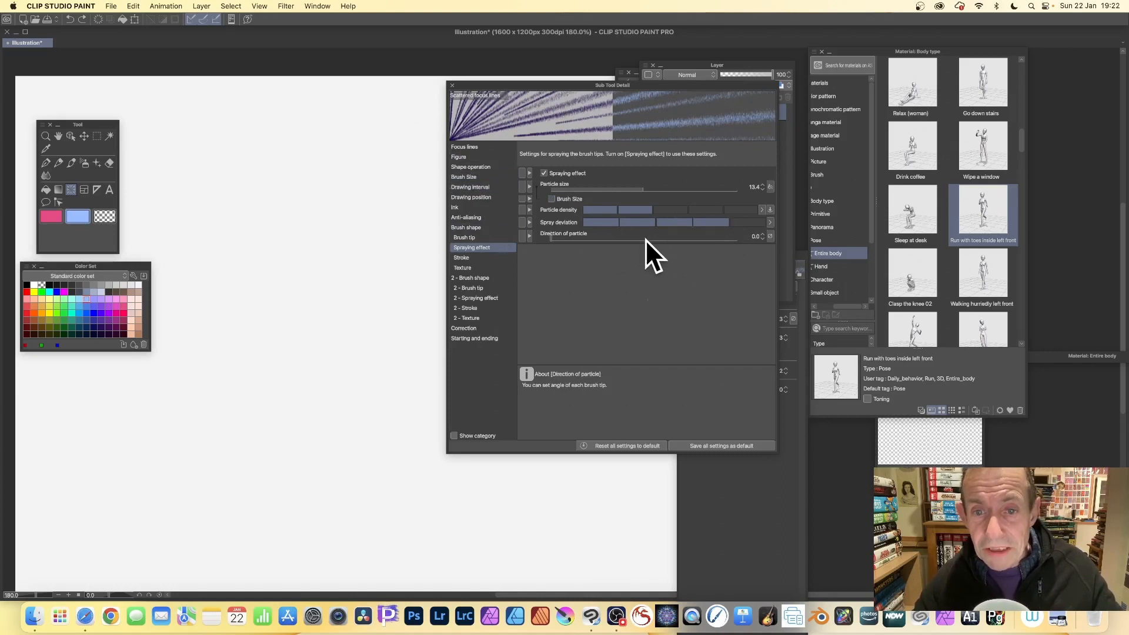
drag(644, 238, 668, 240)
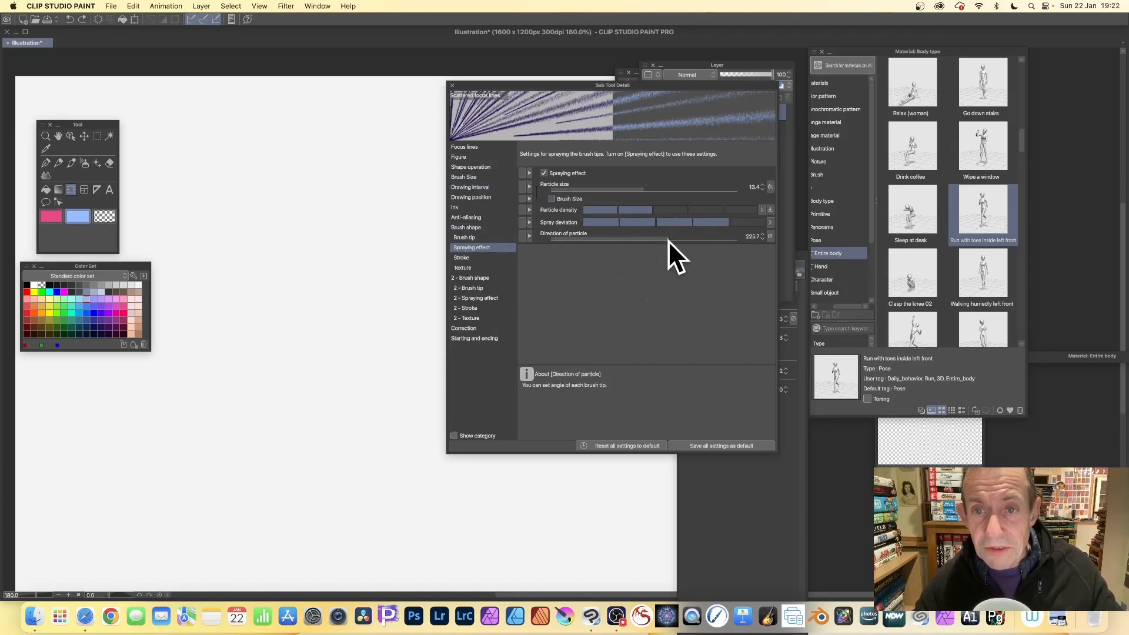
click(709, 237)
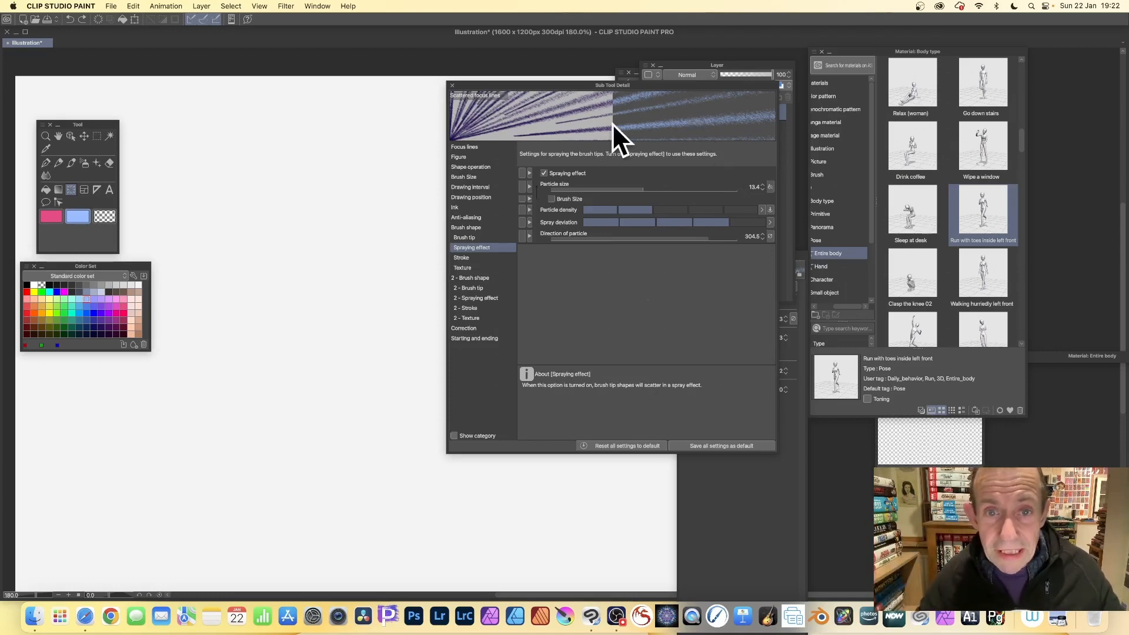
drag(318, 249, 371, 295)
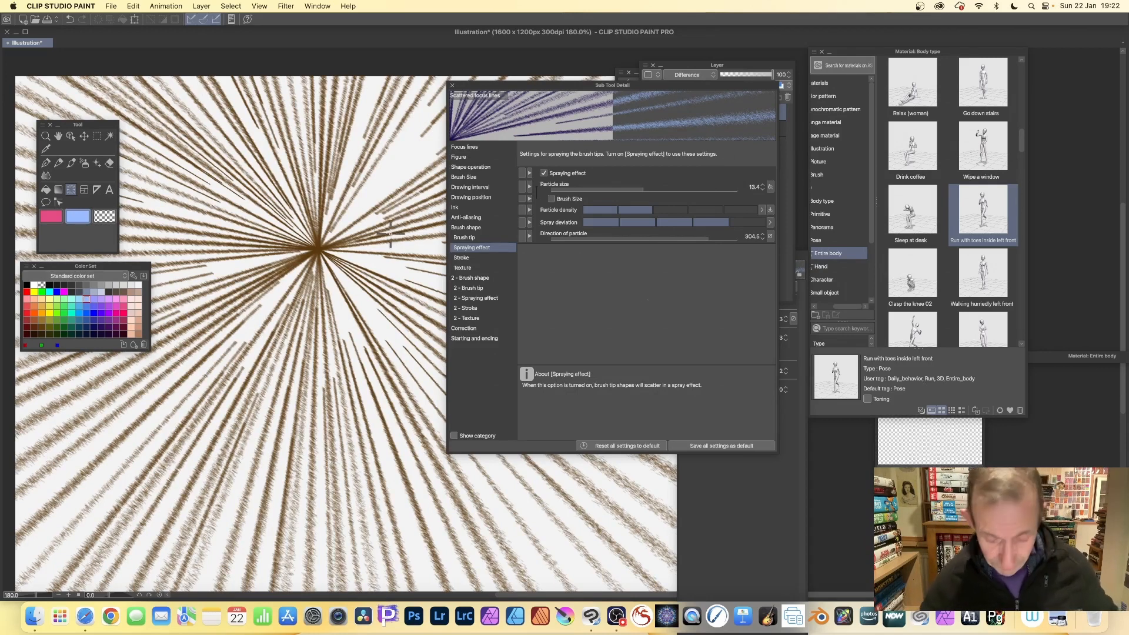
key(super+z)
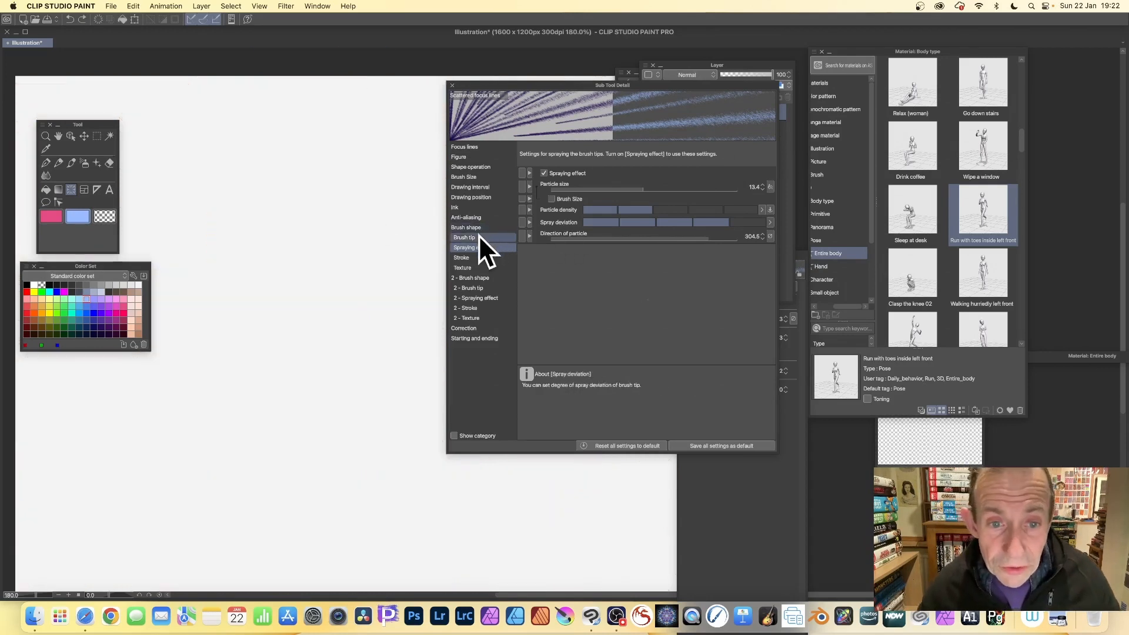
Step: Set the brush tip density to 35 and switch the tip thickness direction to Vertical
click(472, 236)
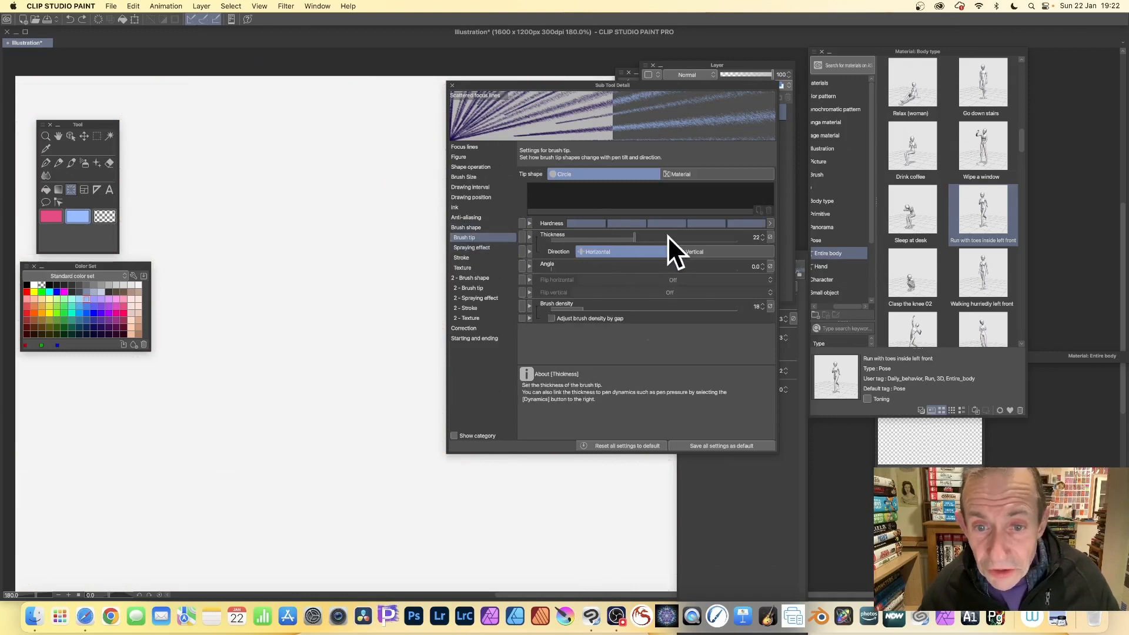
drag(592, 307, 615, 306)
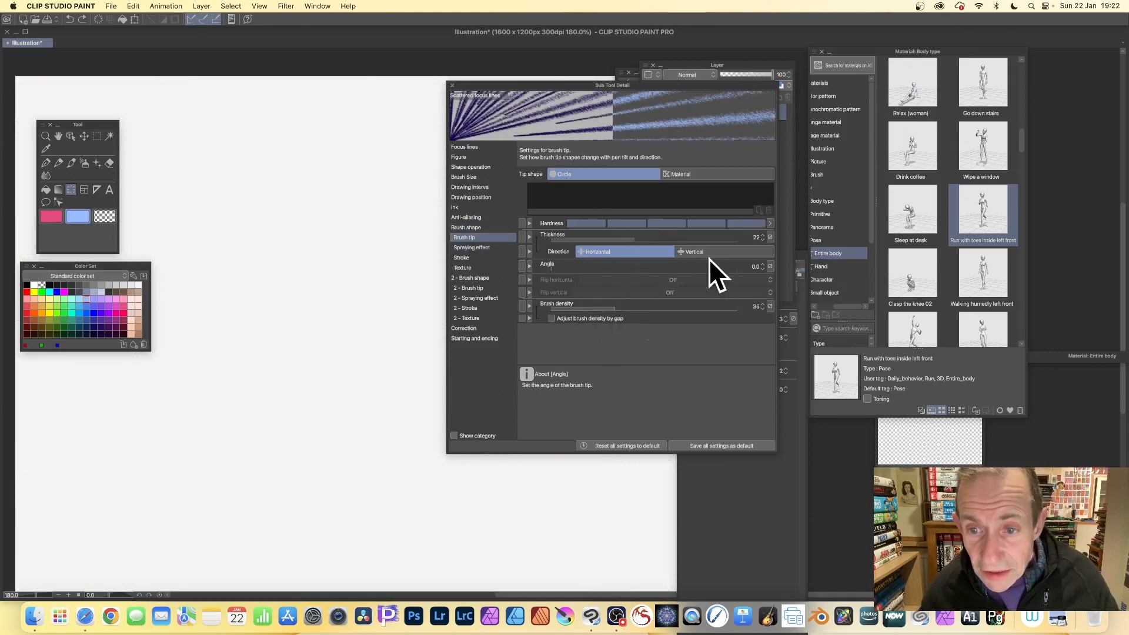
click(673, 252)
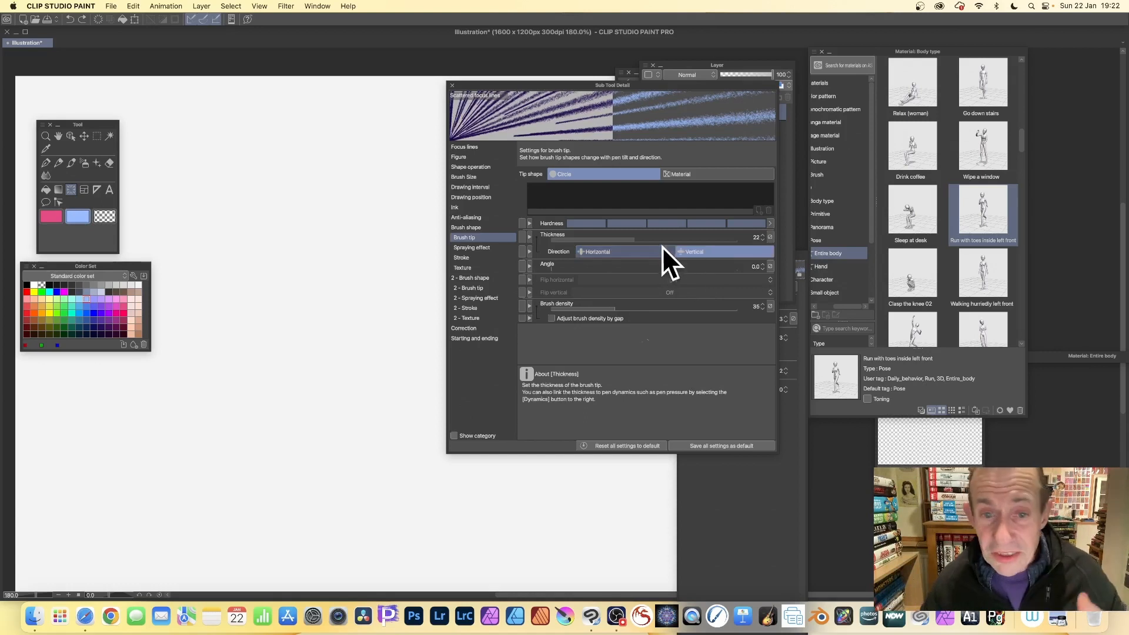
Step: Try blending brush tips with Darken in the stroke settings, compare the preview, and turn the option off again
click(475, 248)
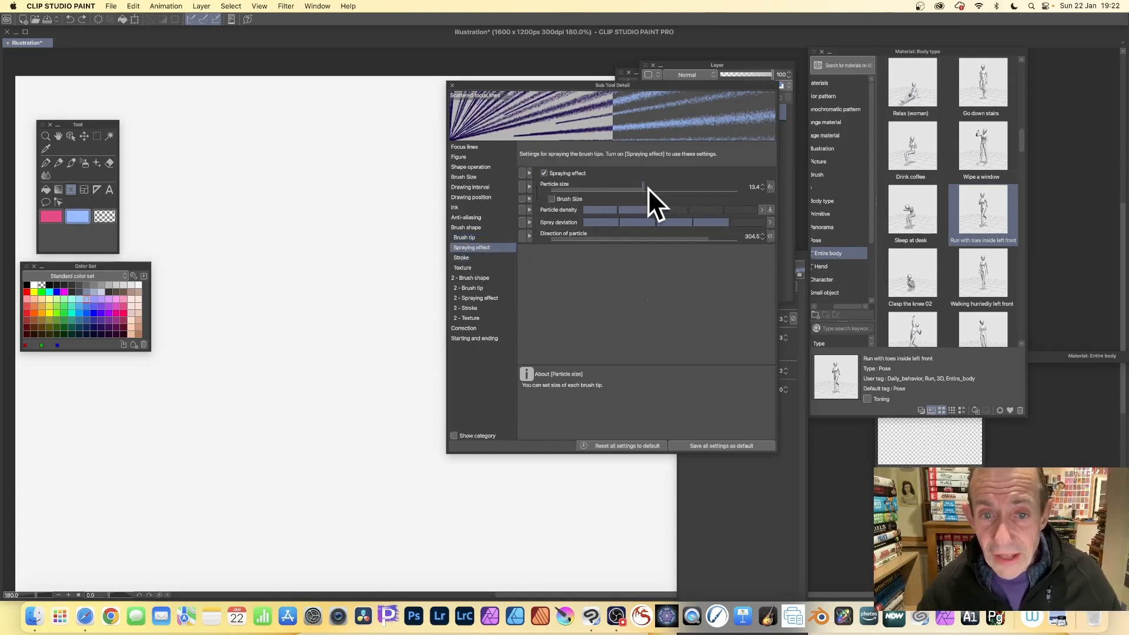
click(465, 257)
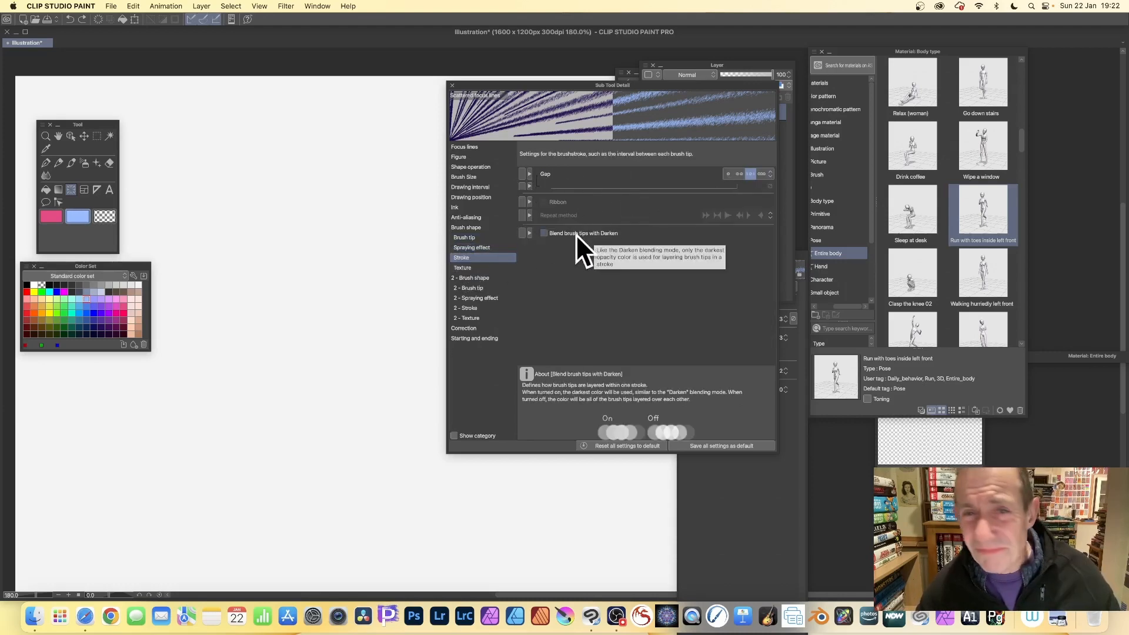
click(544, 233)
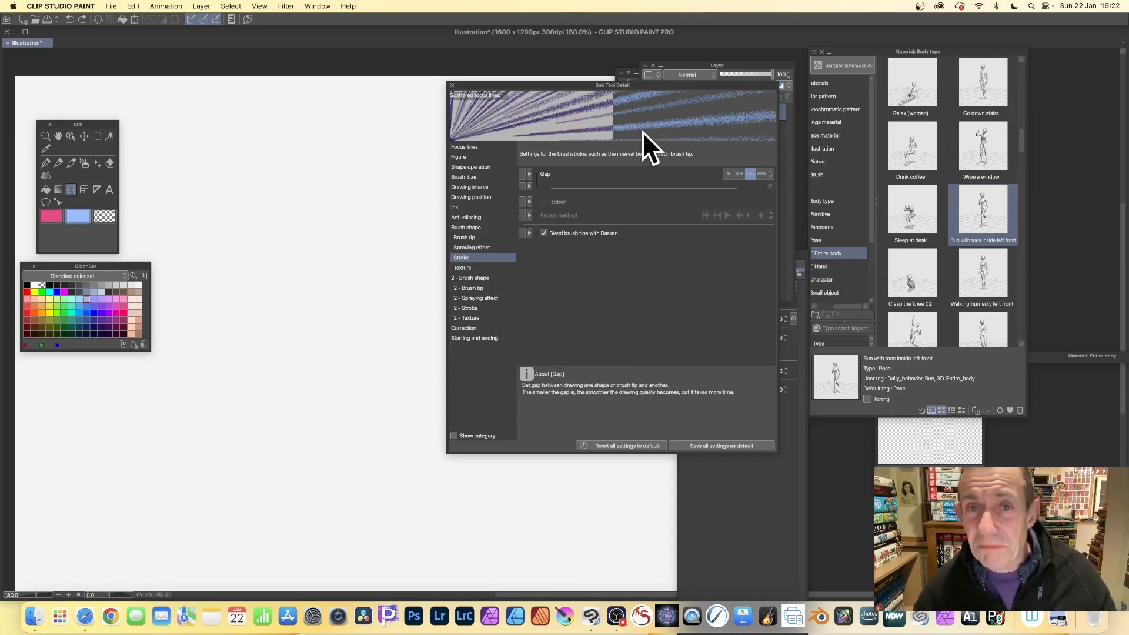
click(545, 233)
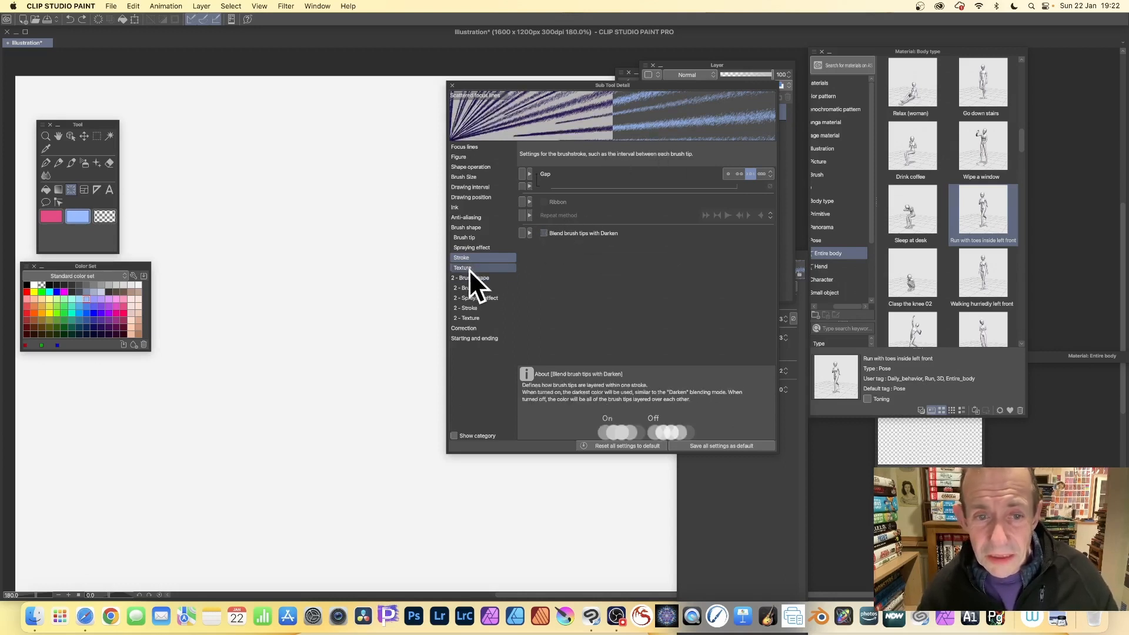
Step: Apply the Canvas paper texture to the brush and lower its brightness to -54 and contrast to -64
click(468, 267)
click(669, 172)
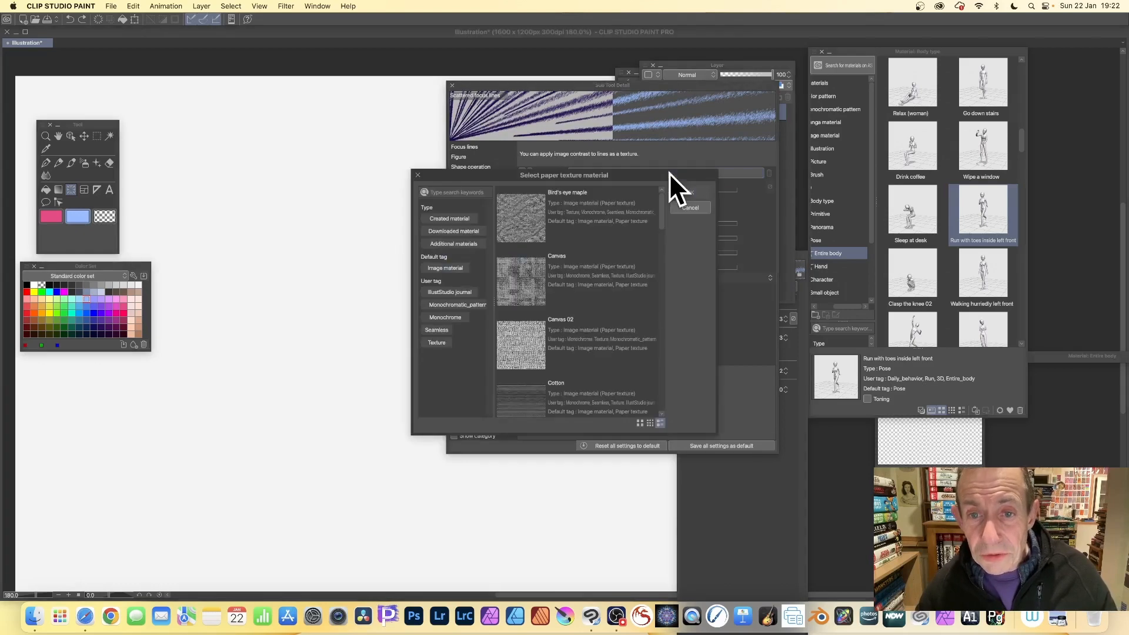
click(528, 264)
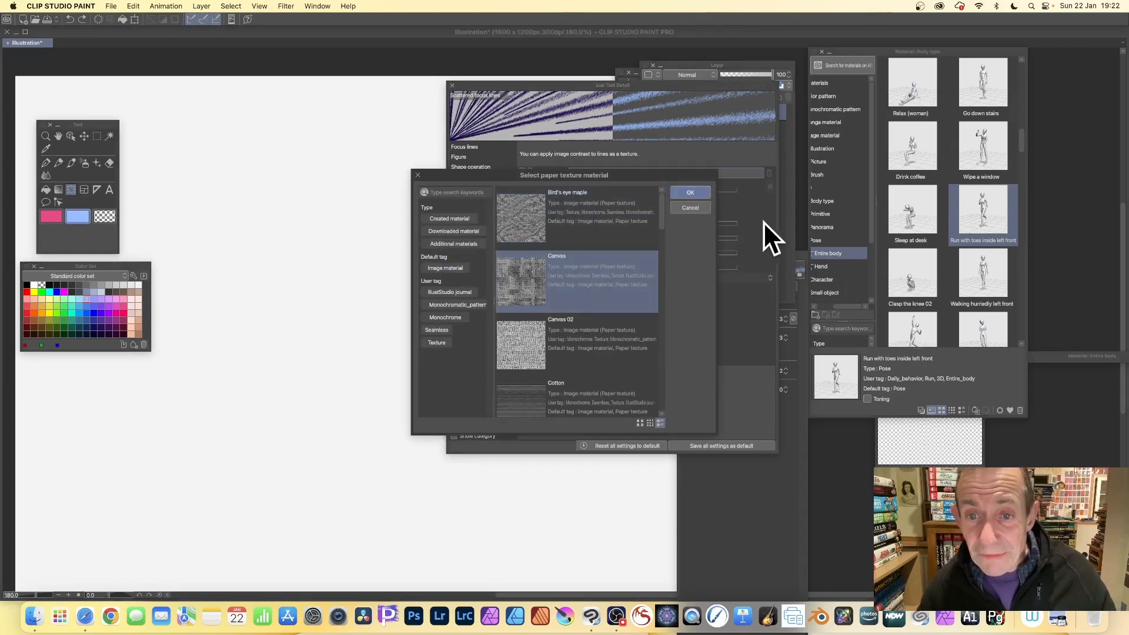
click(692, 190)
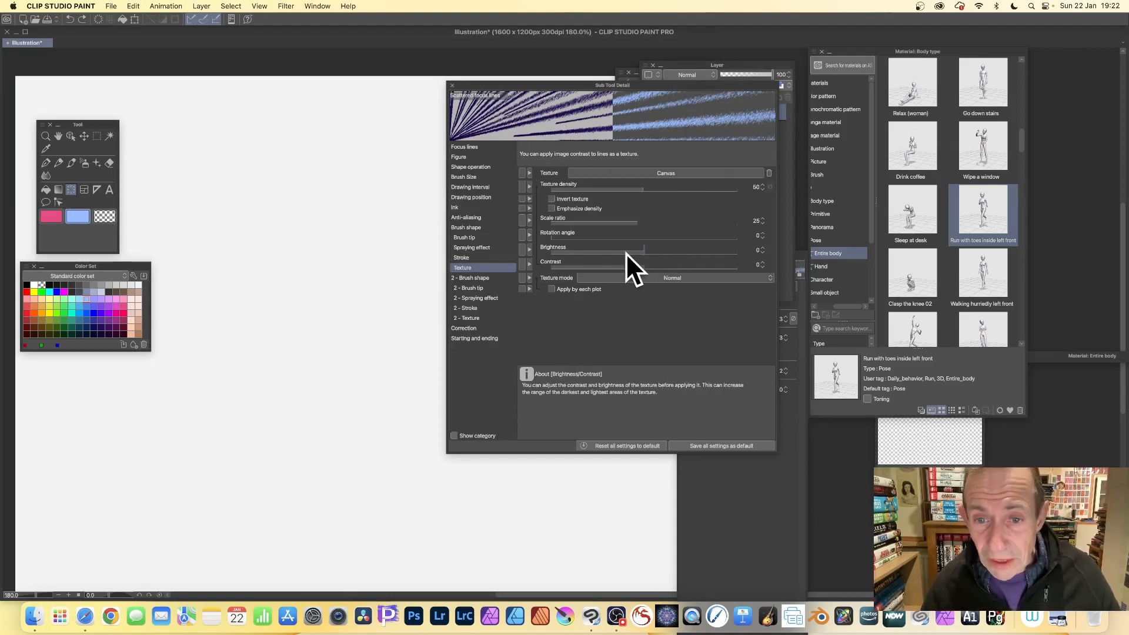
drag(618, 267, 583, 266)
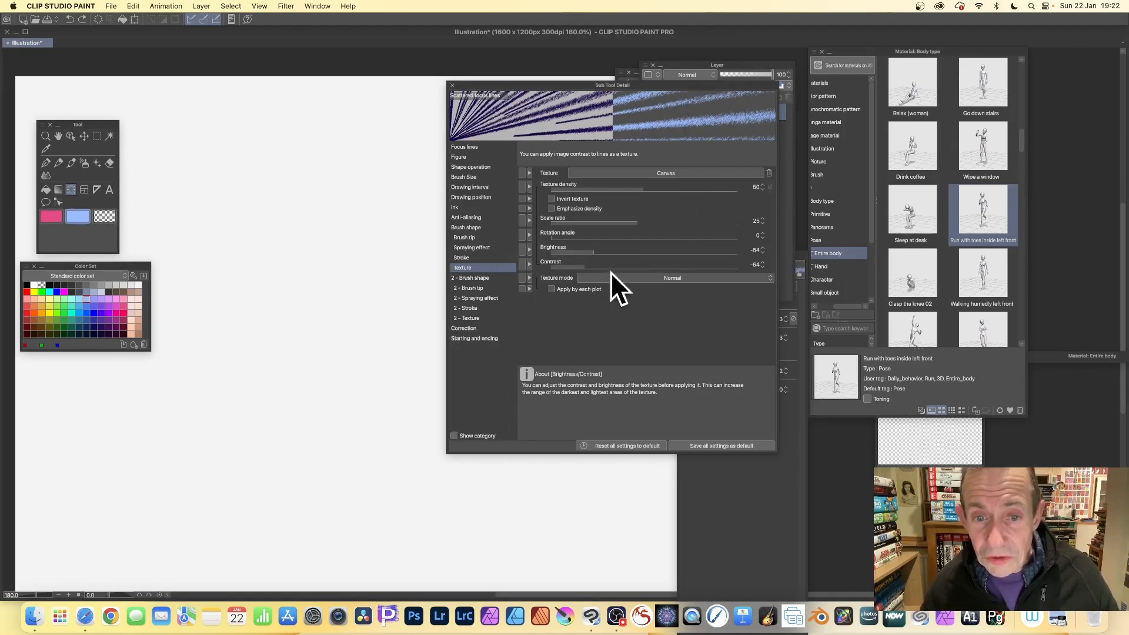
Step: Try the Overlay texture mode and settle on Color burn for the Canvas texture
click(690, 277)
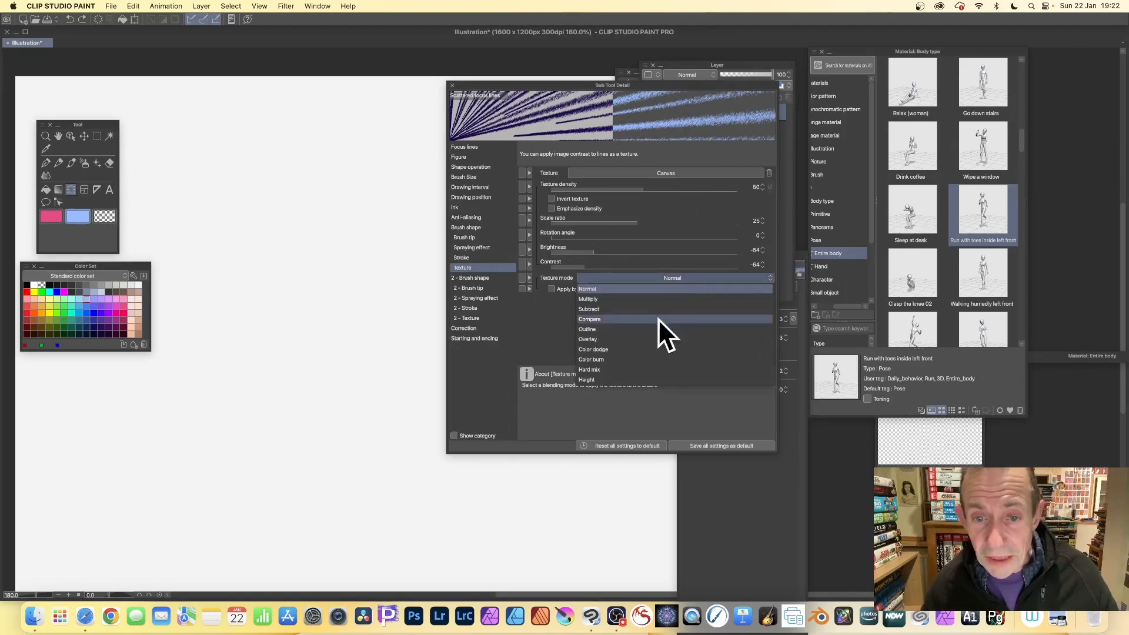
click(619, 337)
click(637, 276)
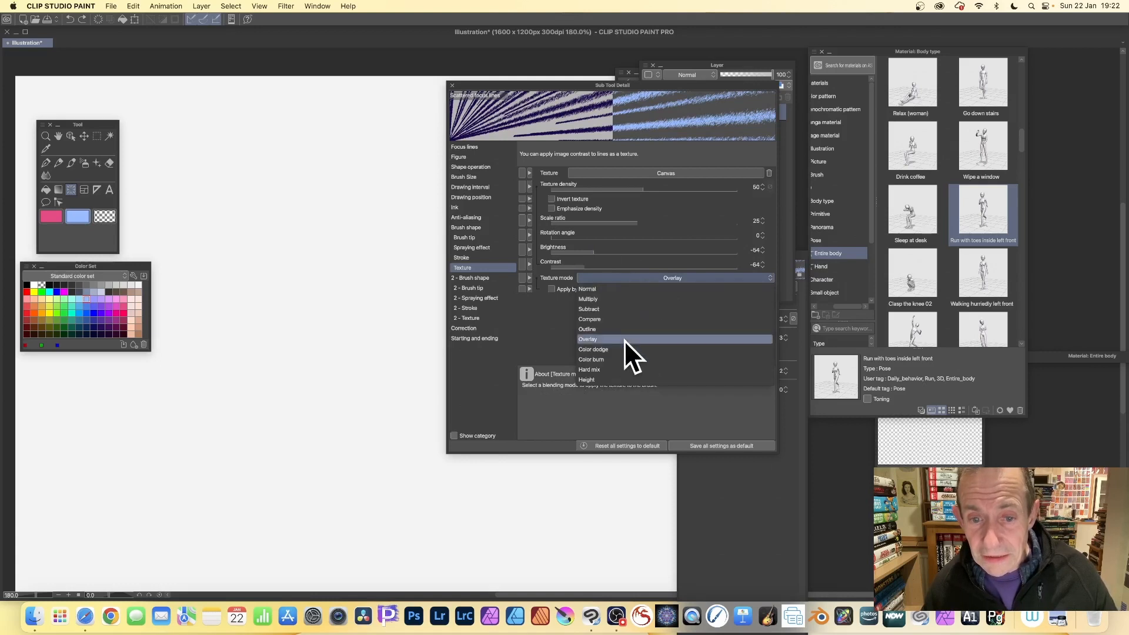
click(611, 357)
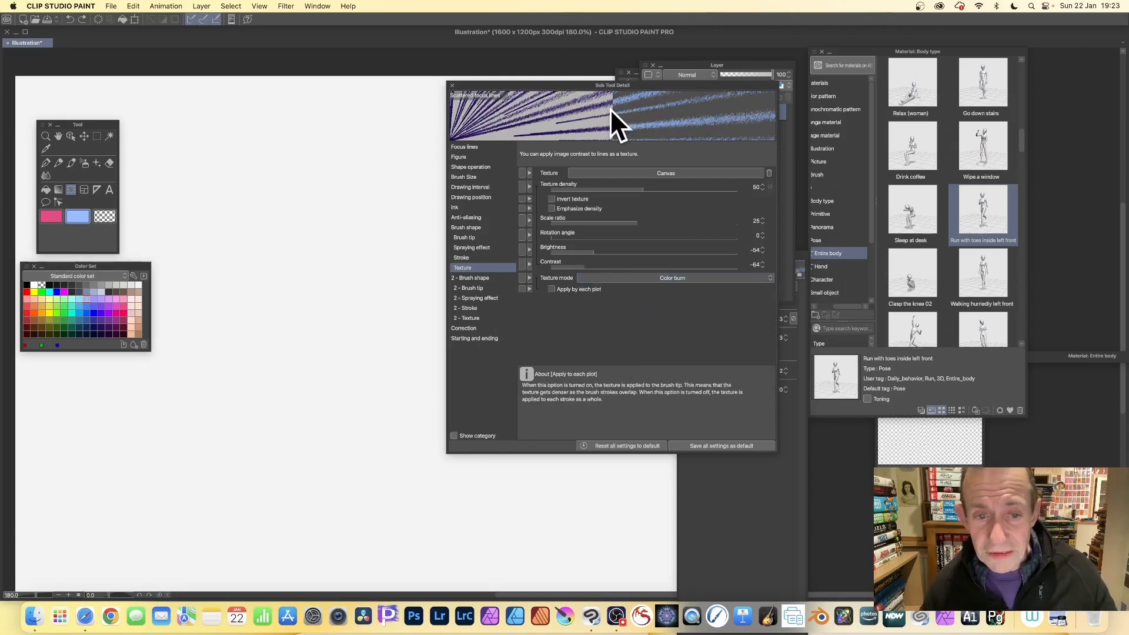
Step: Look through the Correction and Starting and ending settings, and apply the Waved line brush shape preset
click(466, 327)
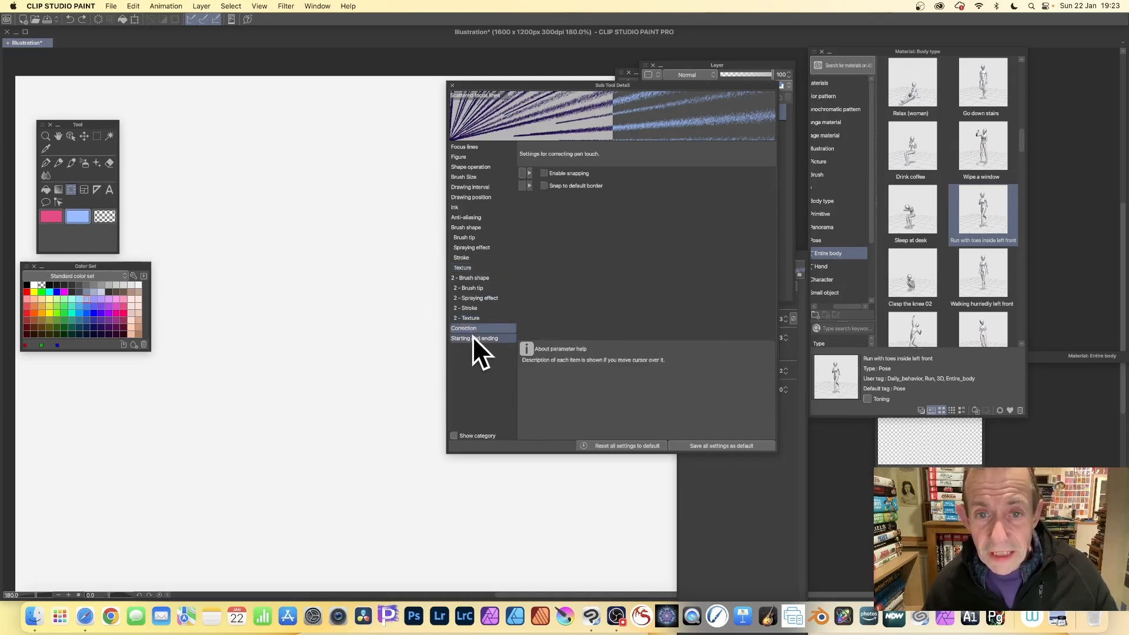
click(474, 338)
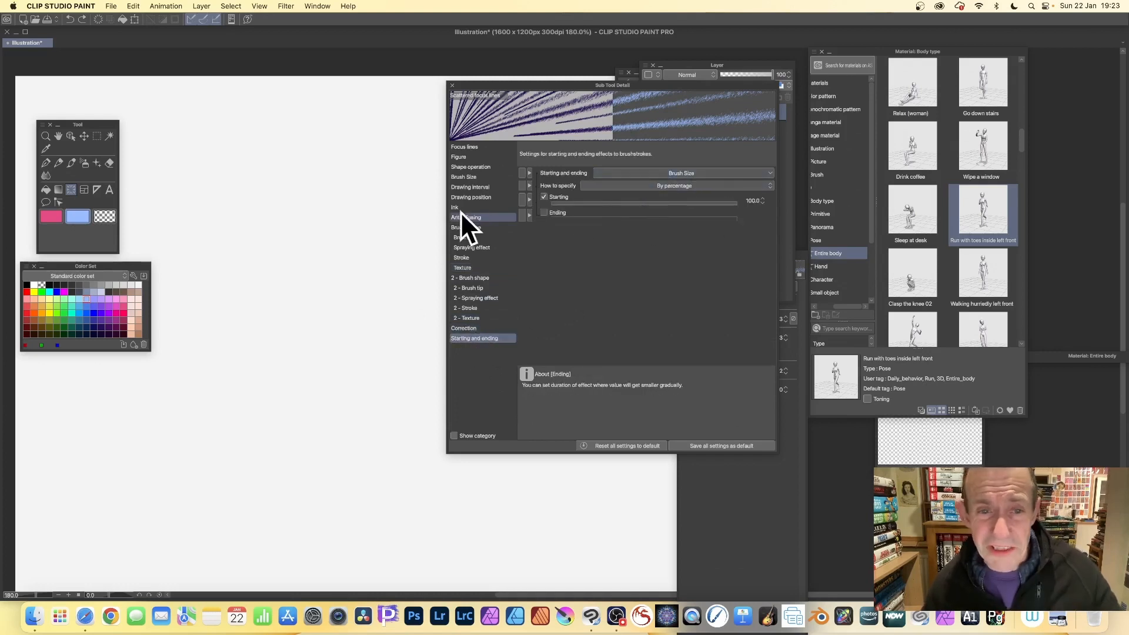
click(467, 227)
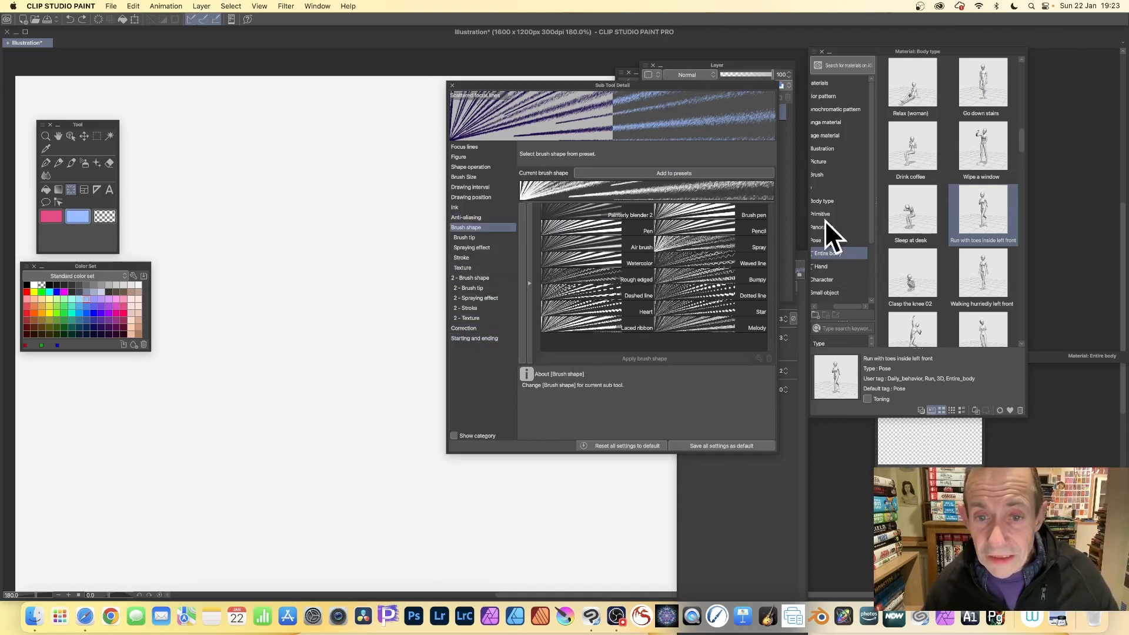
click(704, 259)
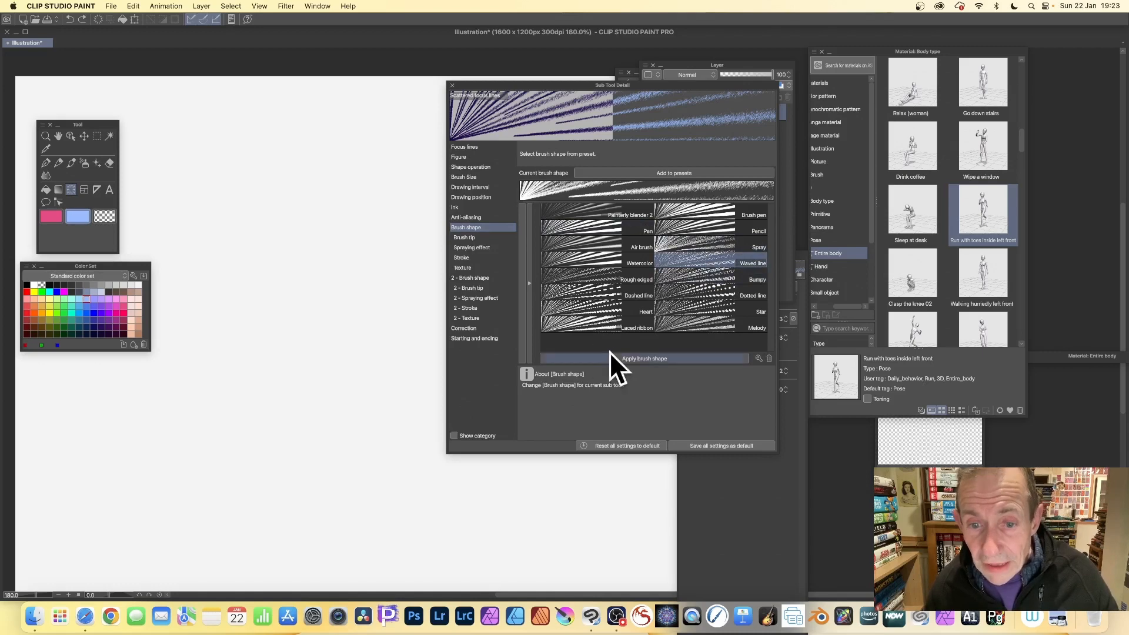
click(631, 358)
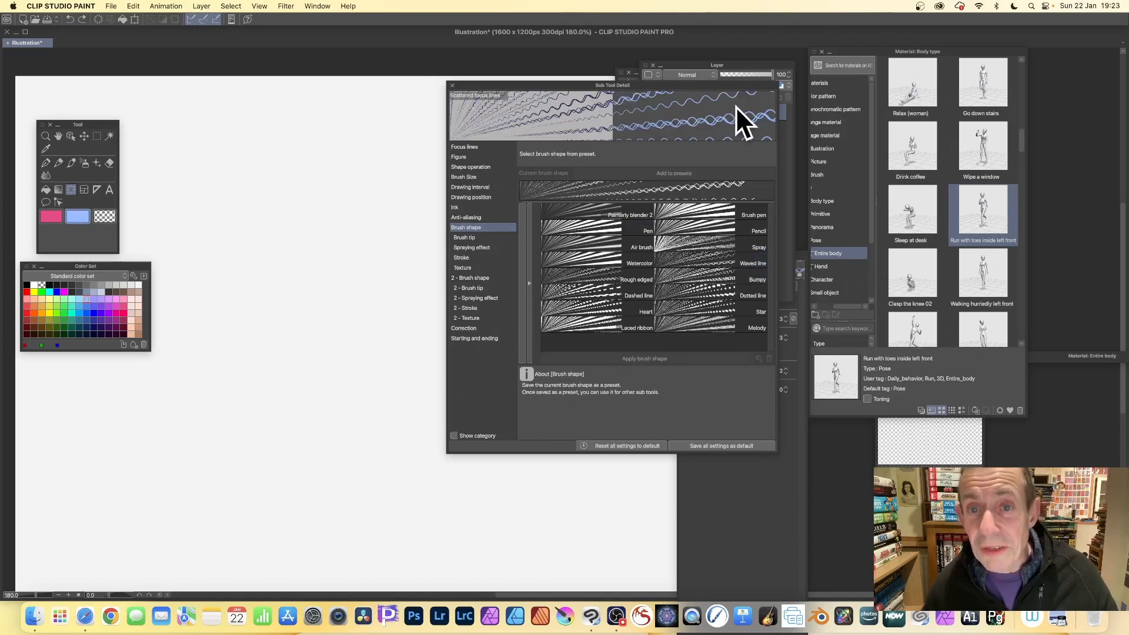
Step: Apply the Pencil brush shape preset and turn on its spraying effect
click(697, 230)
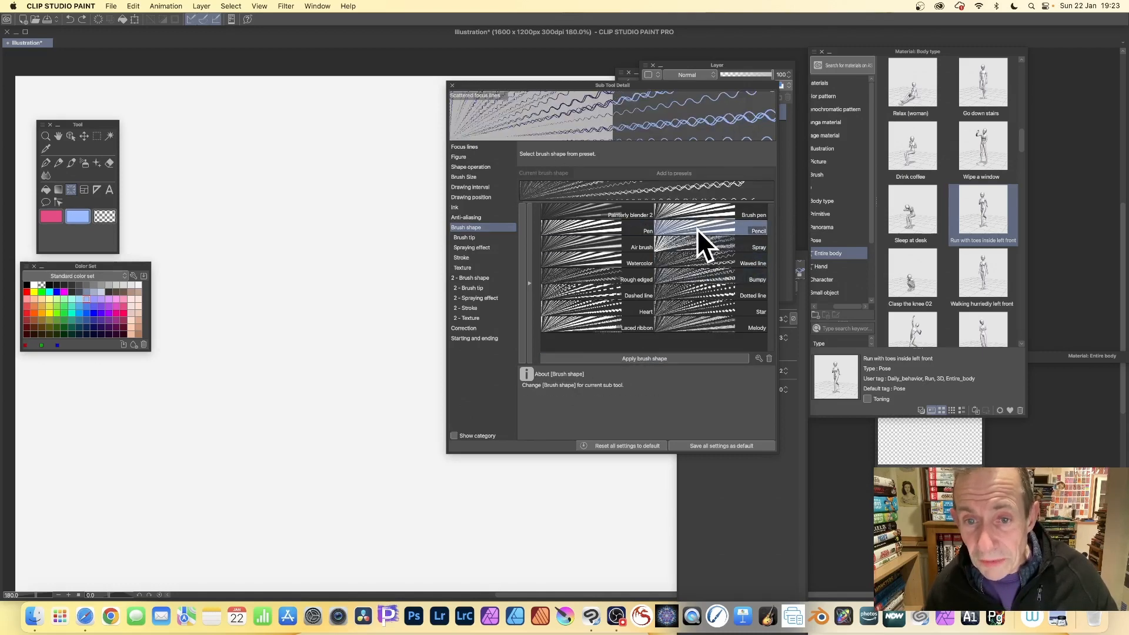
click(666, 356)
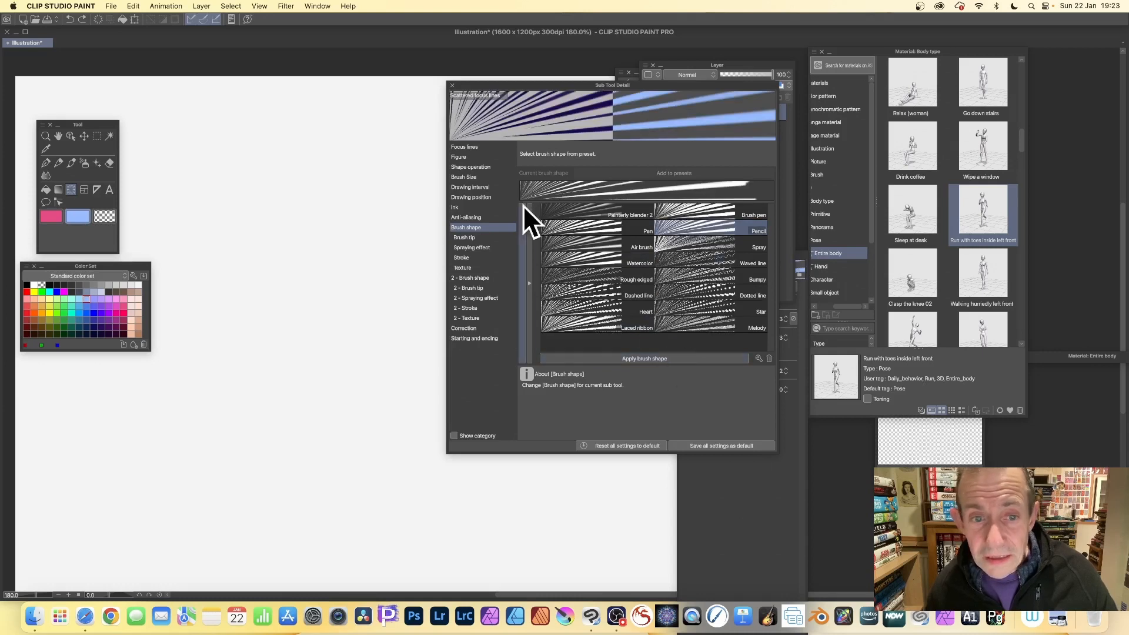
click(472, 247)
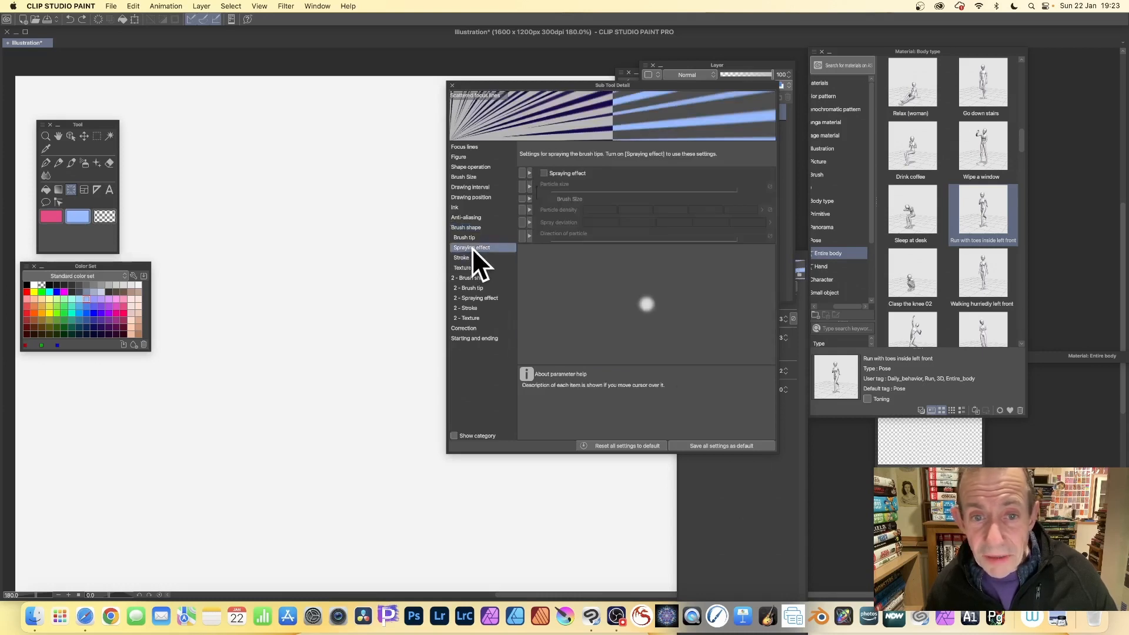
click(543, 172)
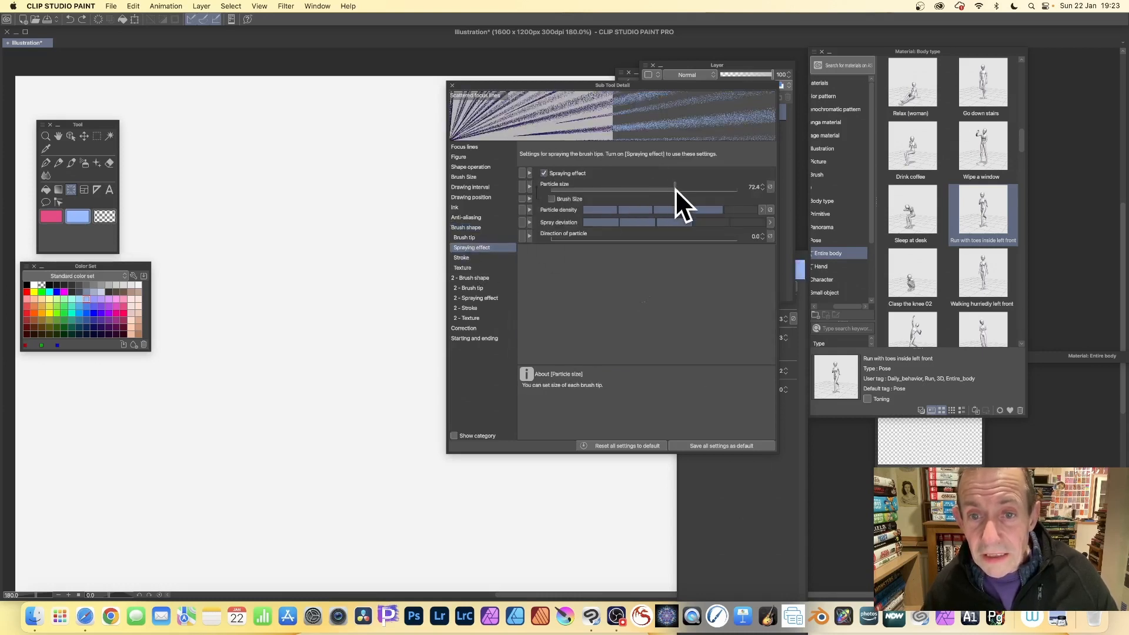
Step: Set the spraying effect's particle size to 5.4 and reduce particle density to one segment
drag(676, 187, 626, 186)
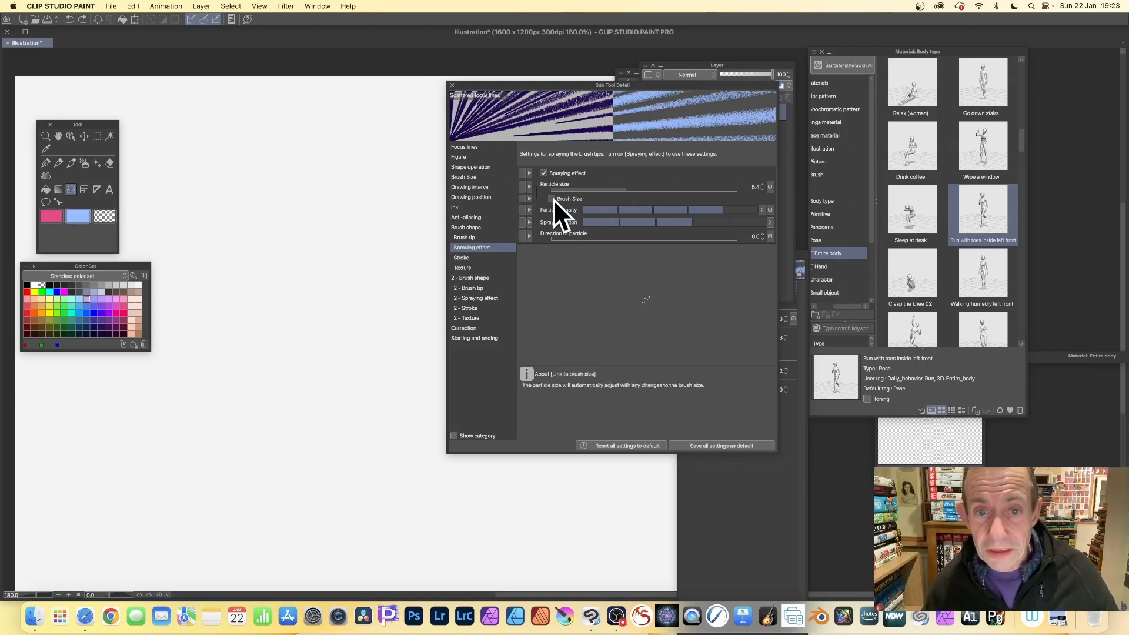
click(635, 209)
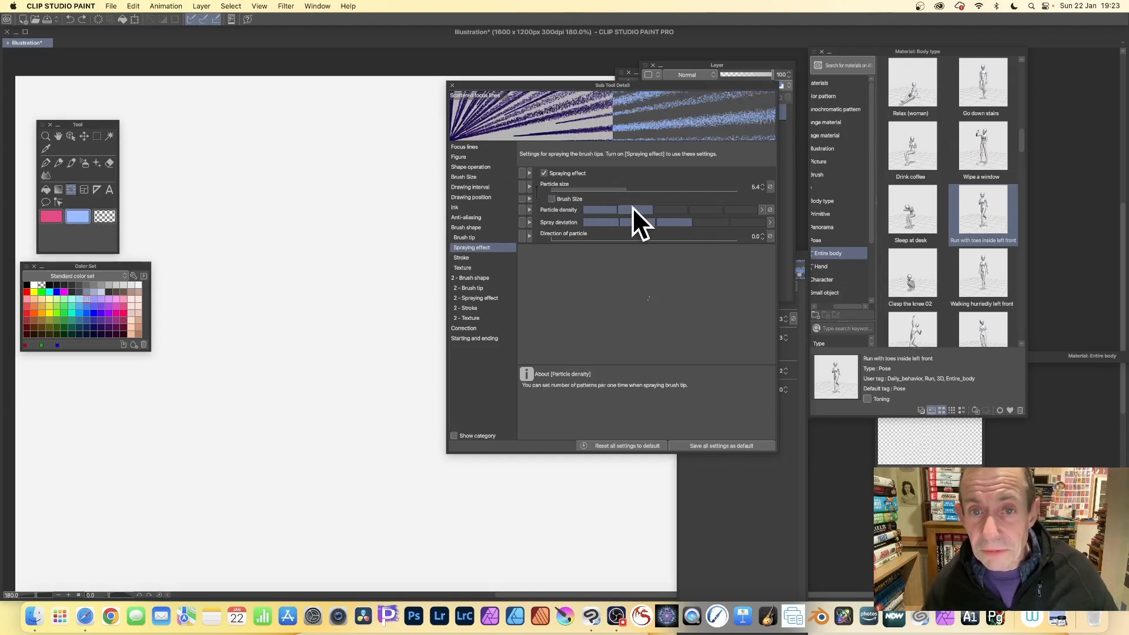
click(605, 209)
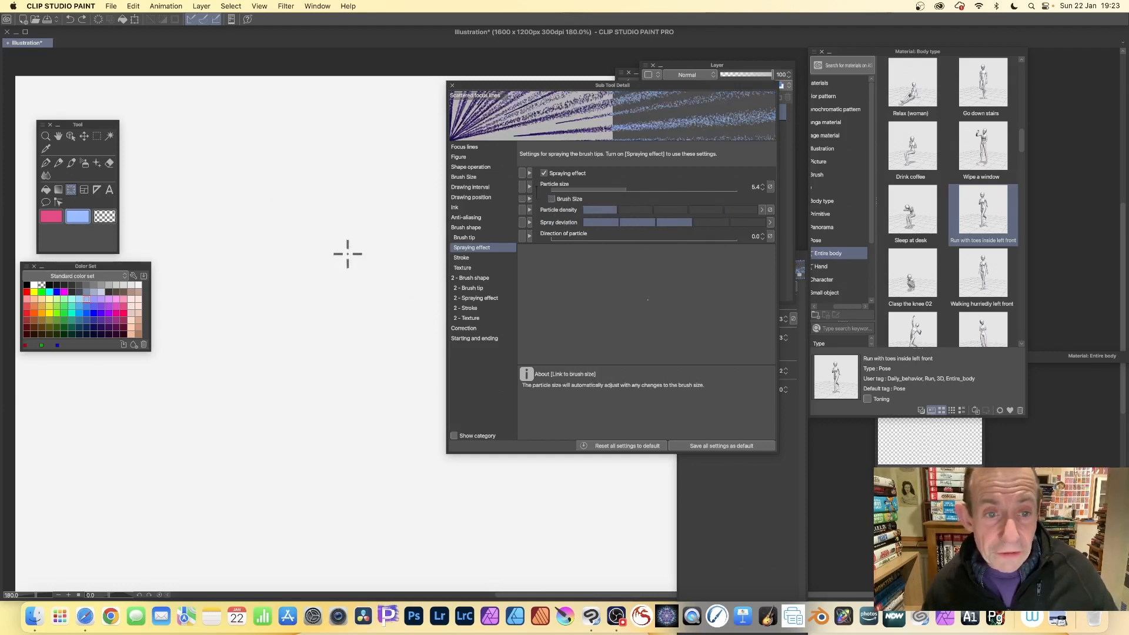
Step: Draw four overlapping sets of sprayed focus lines radiating from nearly the same point around the canvas center
mouse_move(348, 254)
mouse_down()
mouse_move(418, 317)
mouse_move(425, 290)
mouse_up()
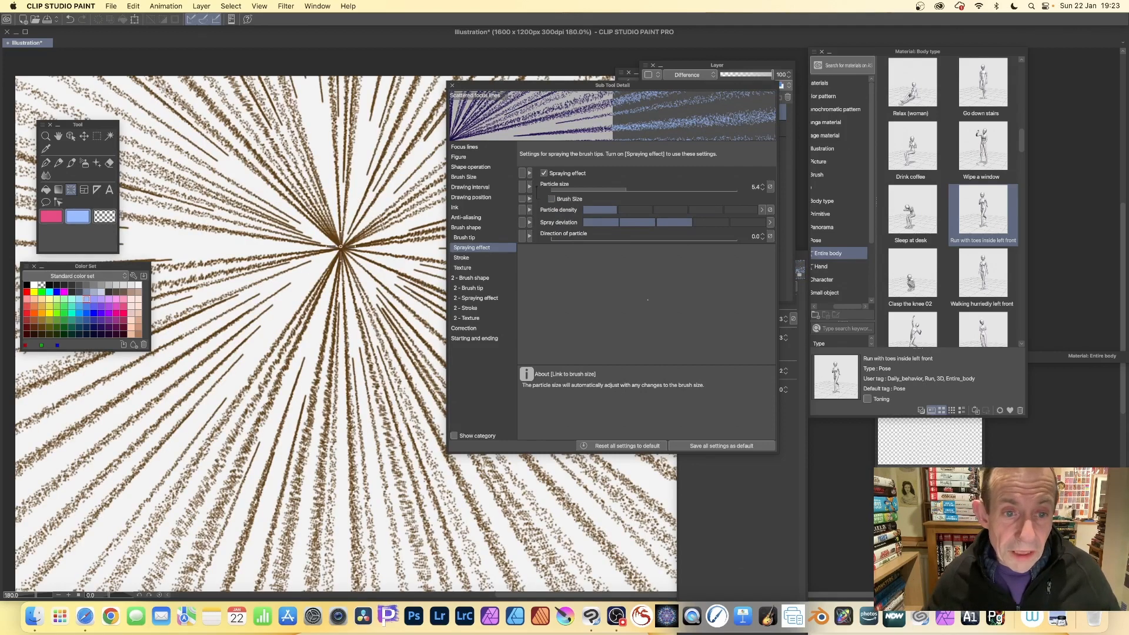
drag(339, 247, 411, 303)
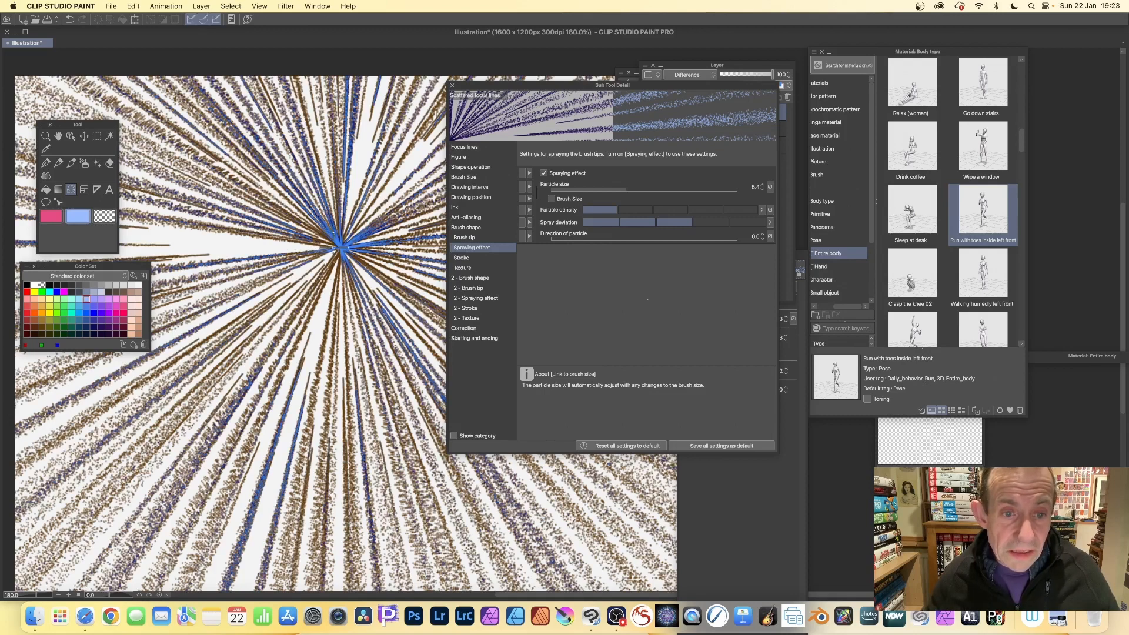
drag(335, 247, 399, 319)
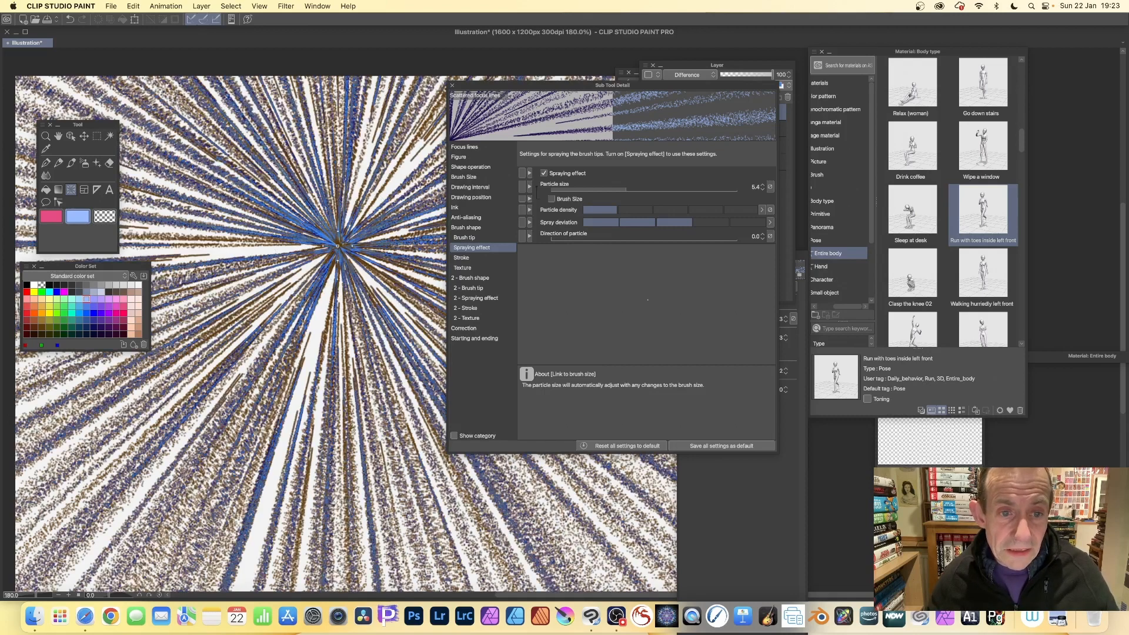
drag(338, 245, 418, 316)
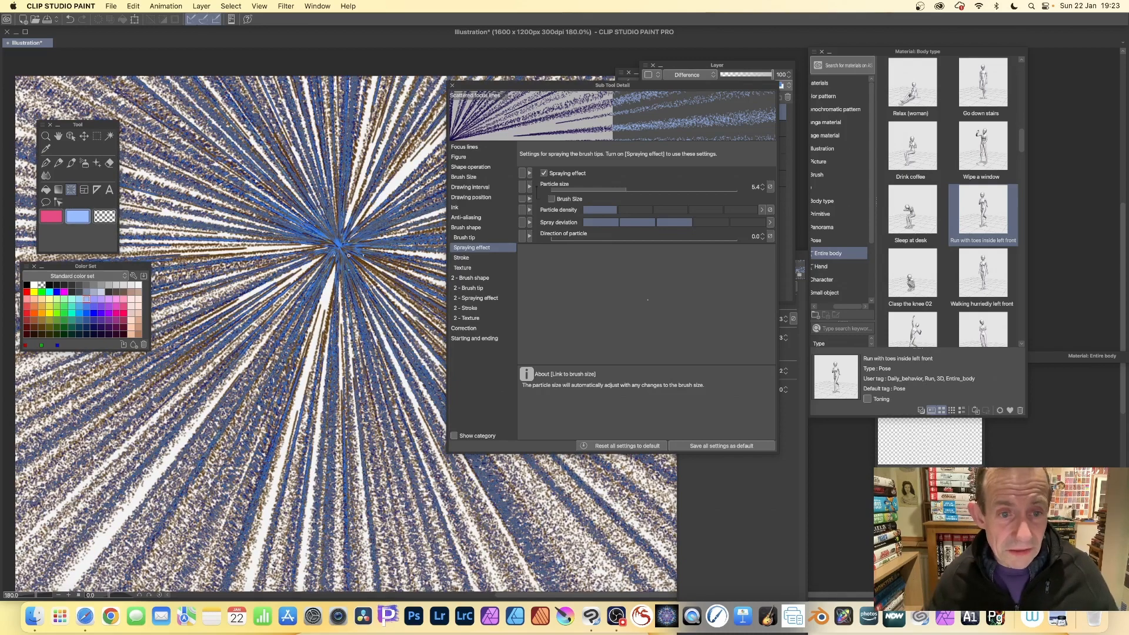
Step: Undo the overlapping sets of focus lines down to the brown one, and draw new sets from the center and the canvas's lower-left area
drag(343, 251, 369, 275)
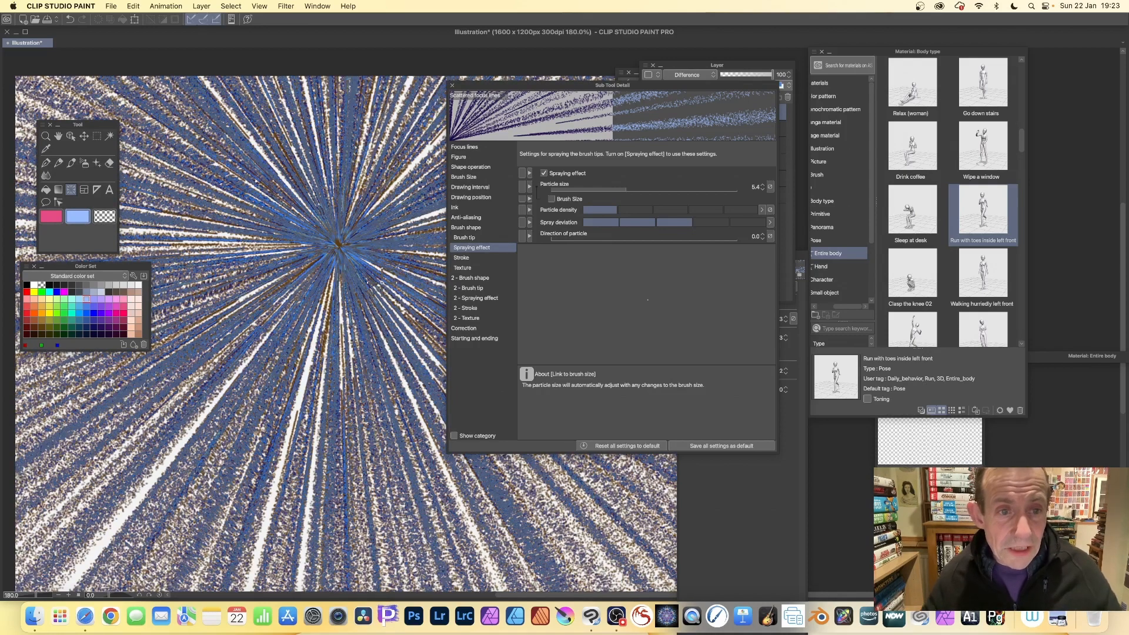
key(super+z)
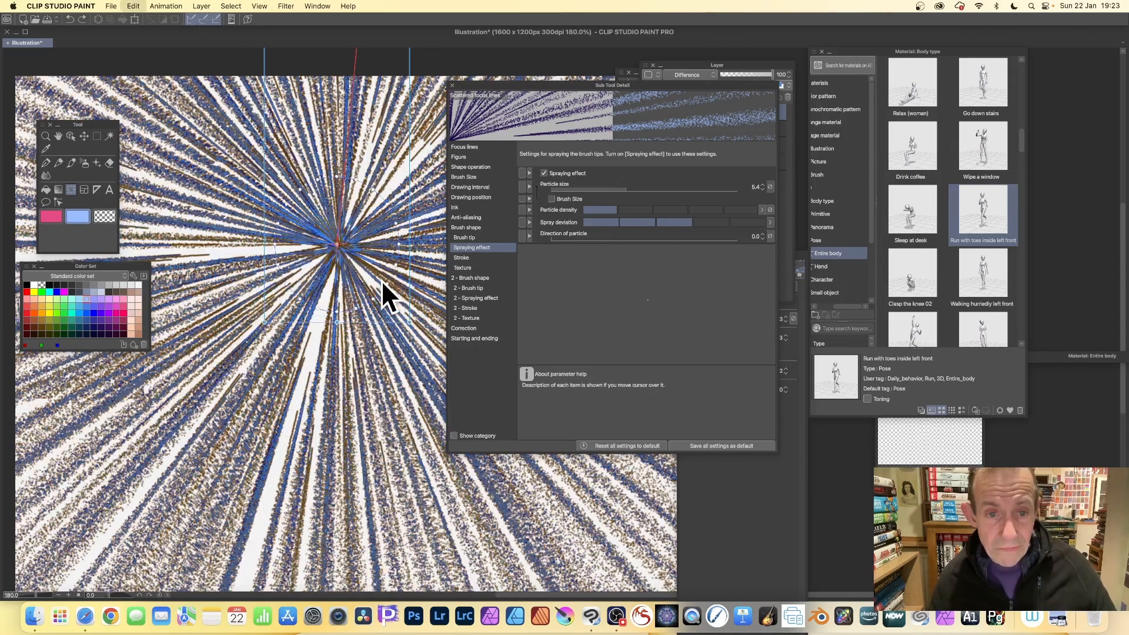
key(super+z)
key(super+z)
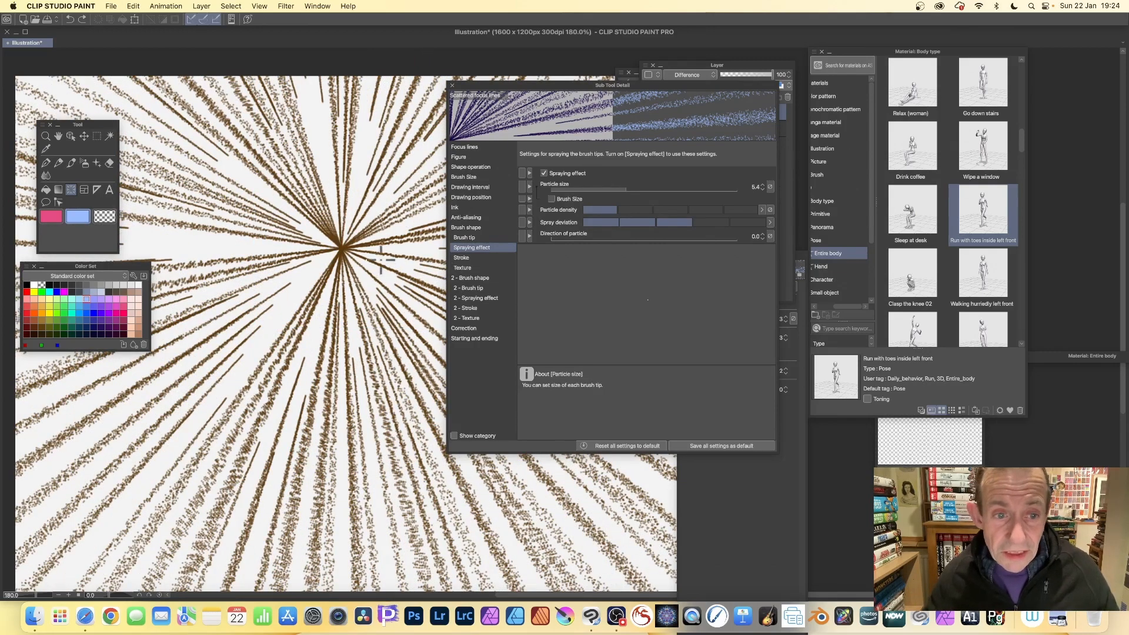
drag(403, 304, 455, 347)
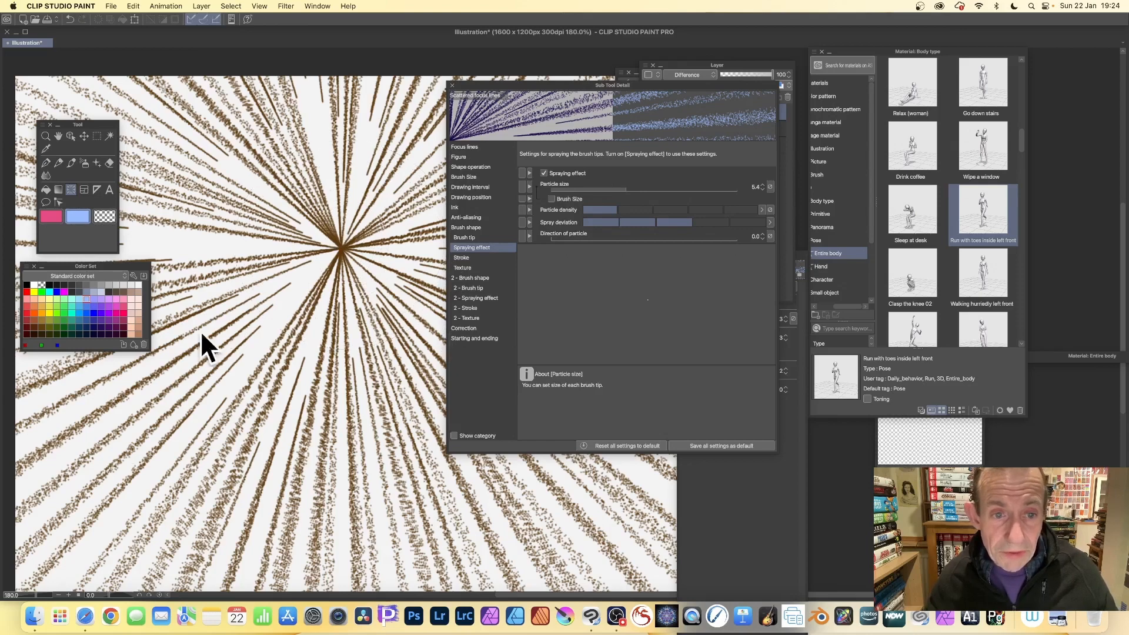
drag(221, 352, 368, 456)
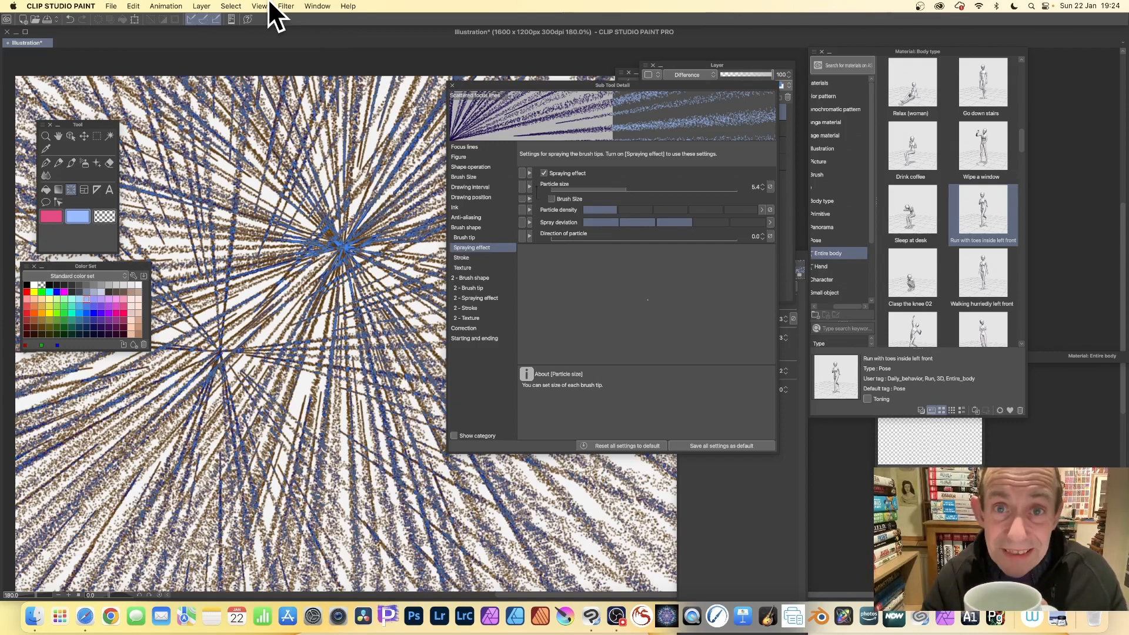
Step: Flatten the image and apply a radial blur with strength 17.23, both directions and Box mode
click(203, 6)
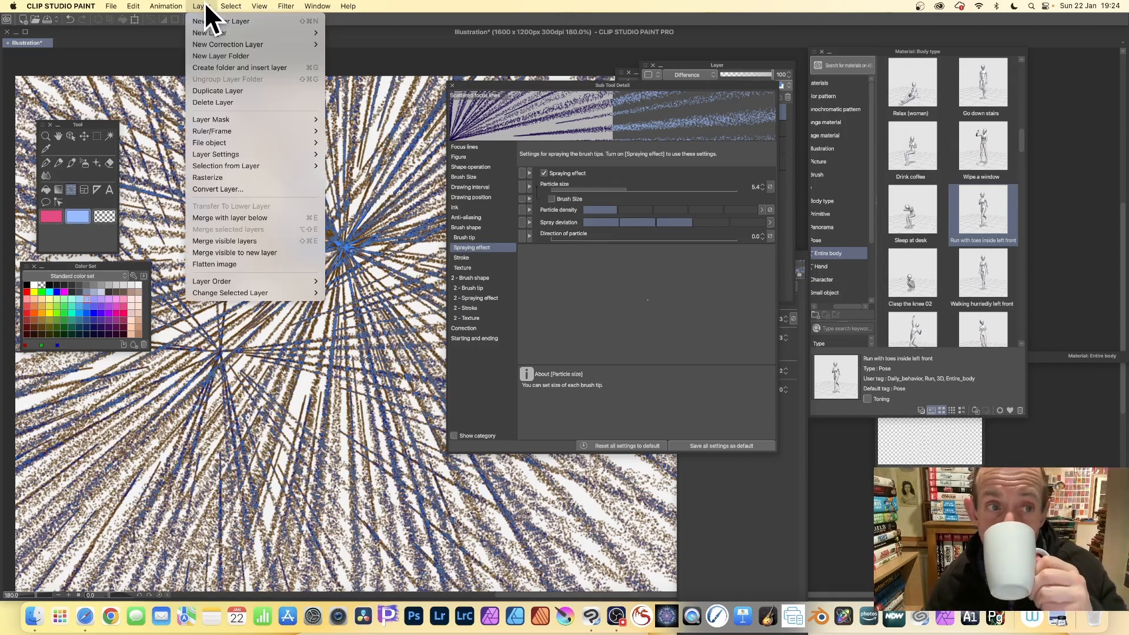
click(235, 264)
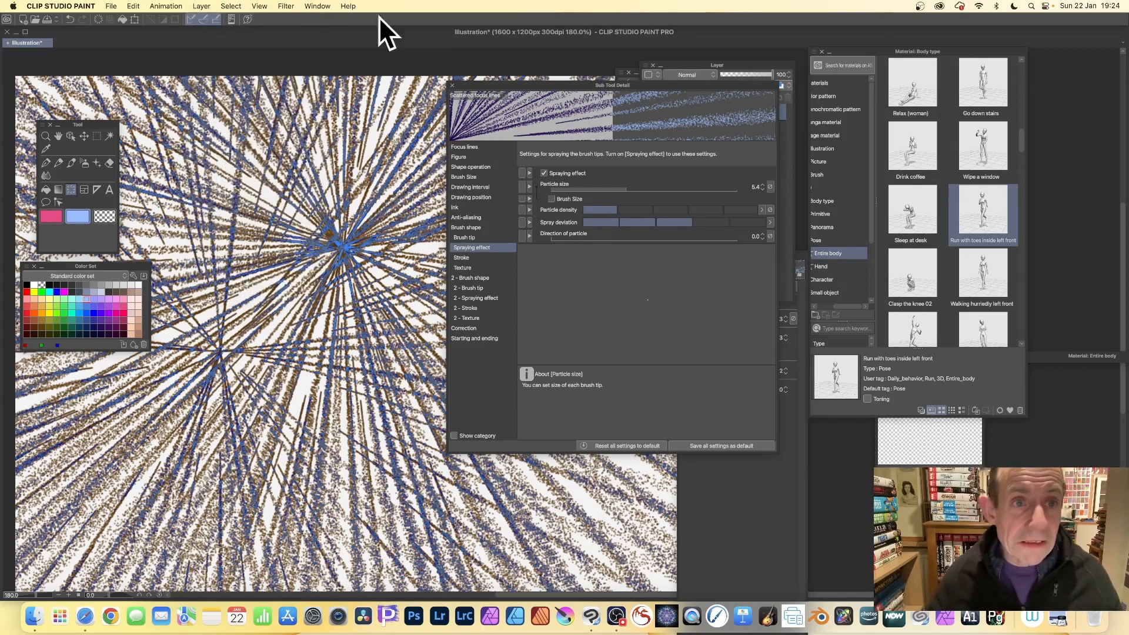
click(286, 7)
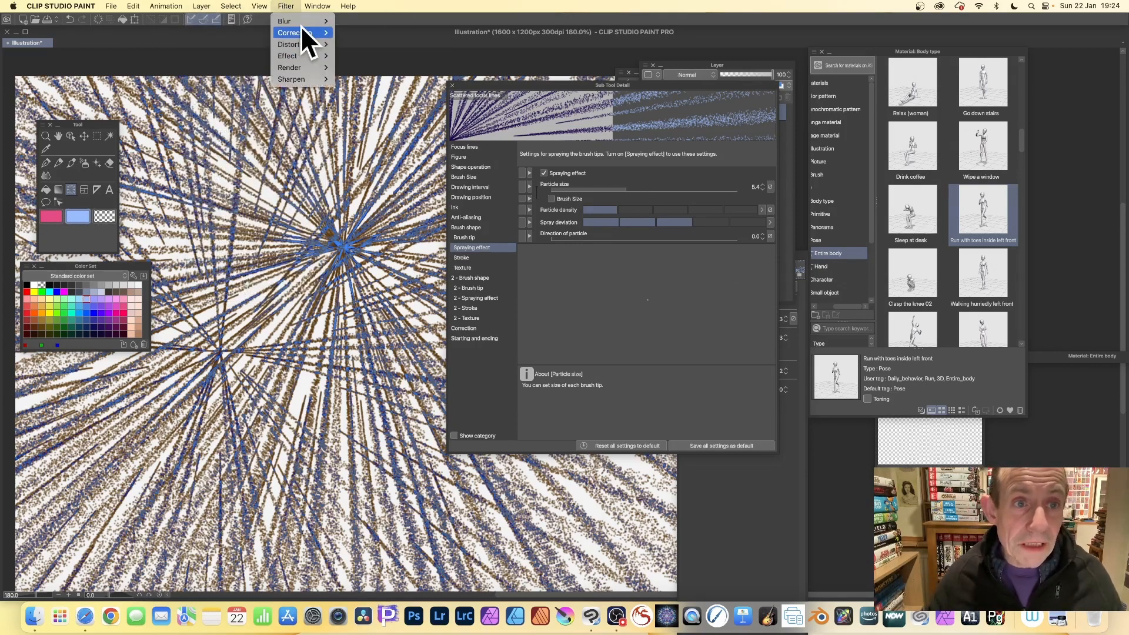
mouse_move(302, 22)
click(378, 67)
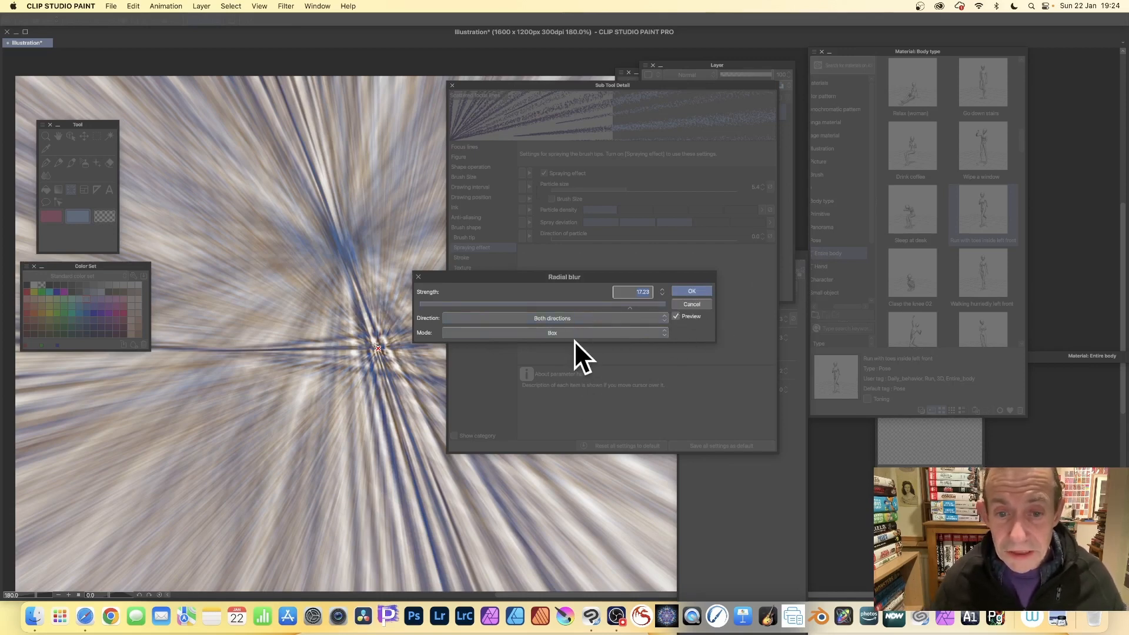
click(692, 290)
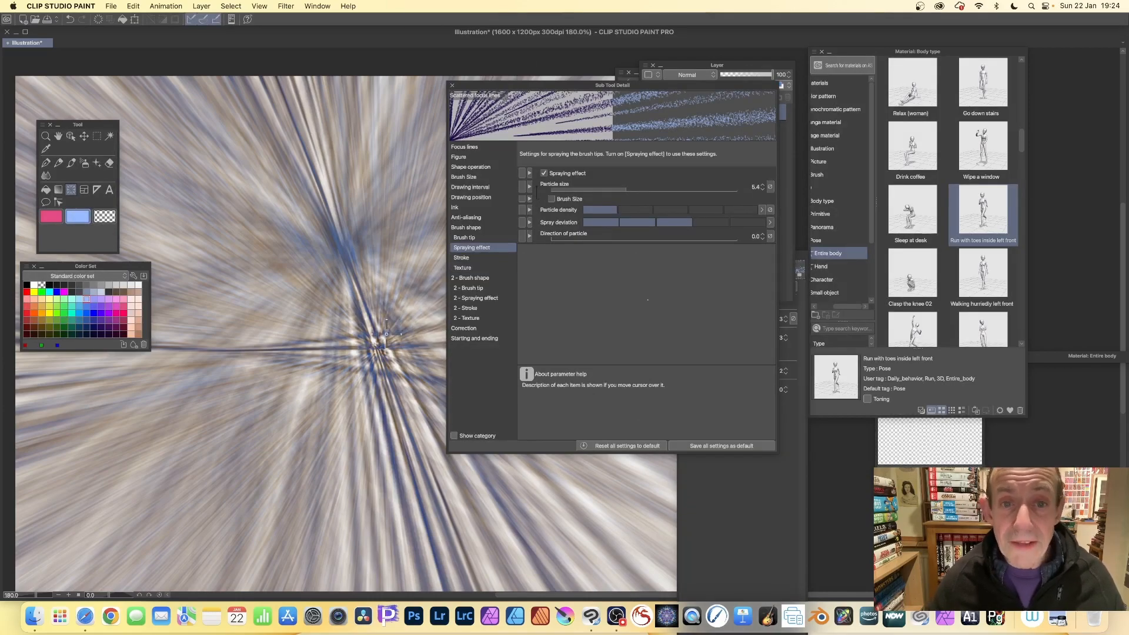
Step: Draw sprayed focus lines over the blurred center using a crimson drawing color, and another set using bright green
click(123, 311)
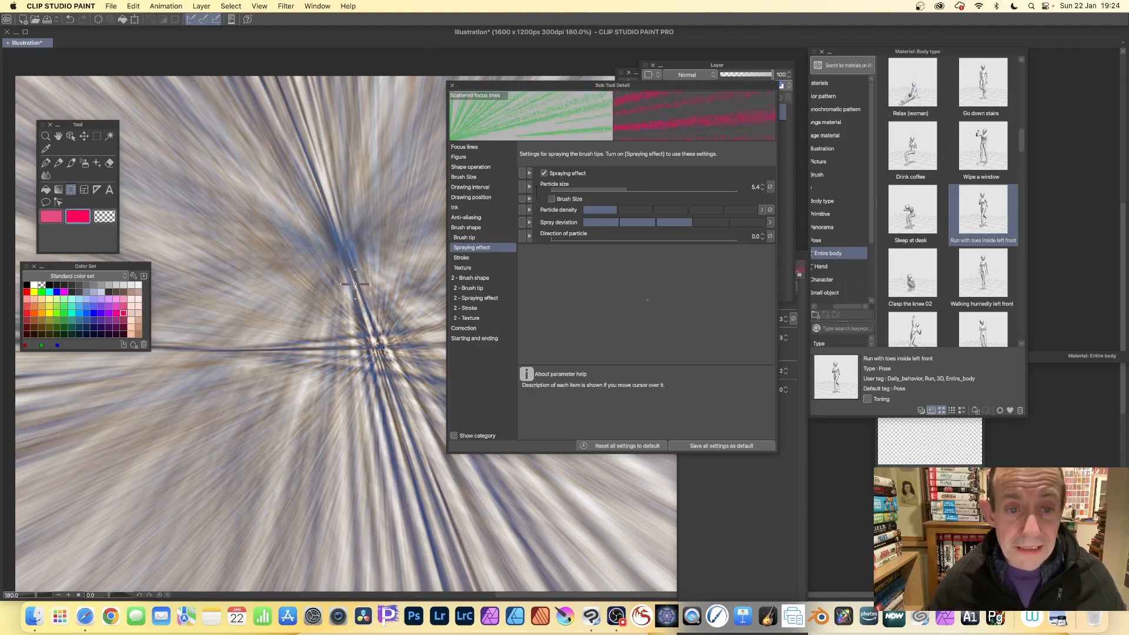
click(346, 307)
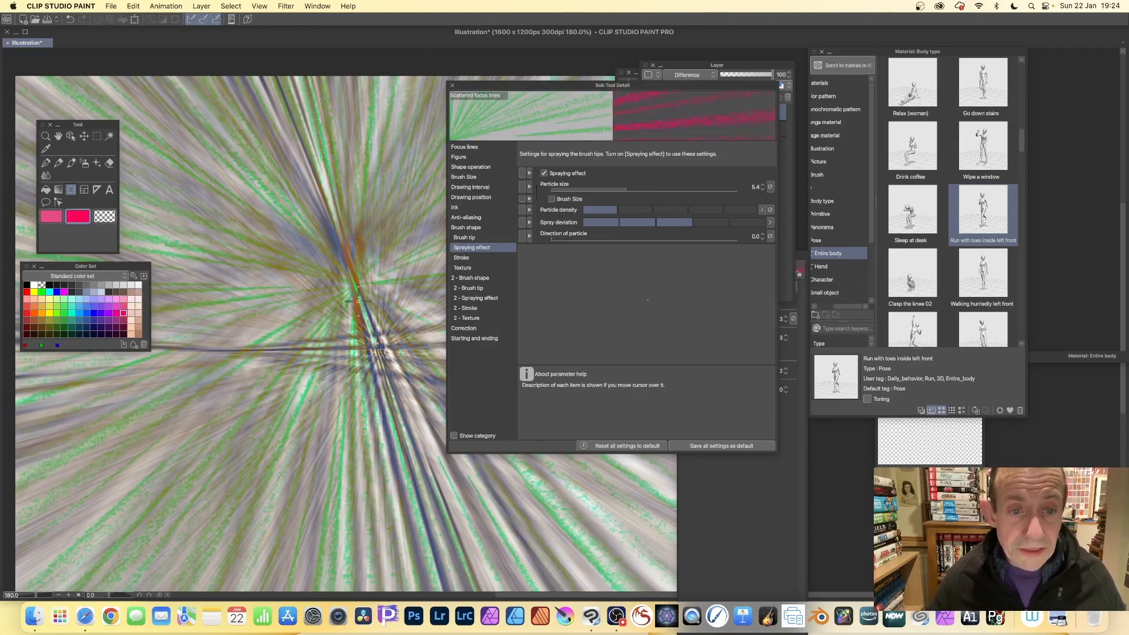
click(42, 291)
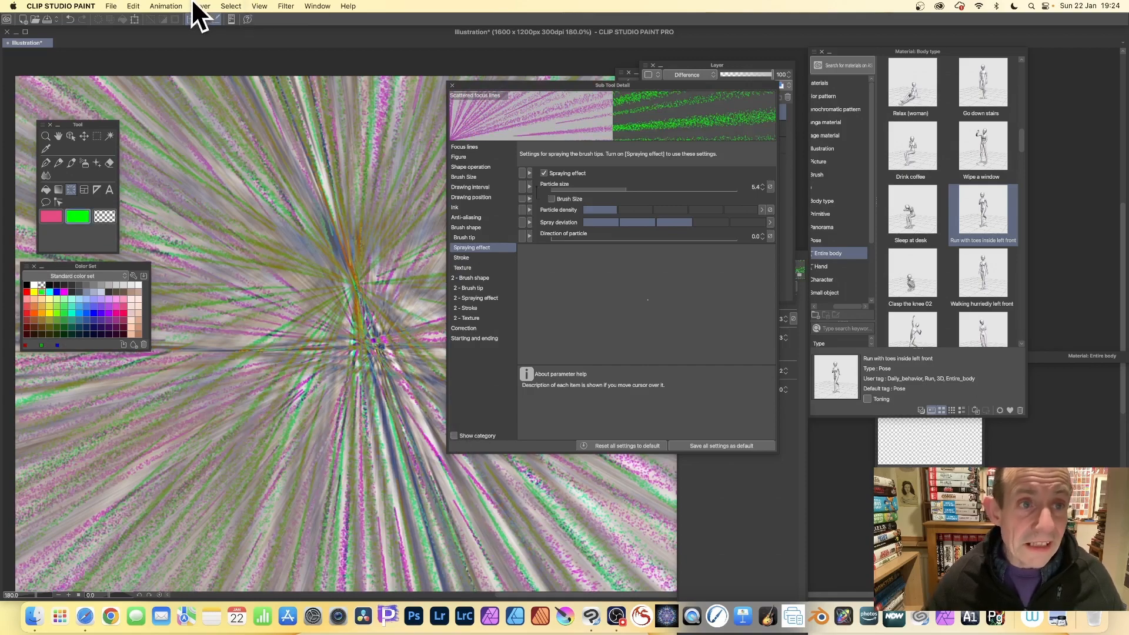
Step: Merge the visible layers to a new layer and apply a radial blur of strength 17.23 in both directions, Box mode
click(200, 7)
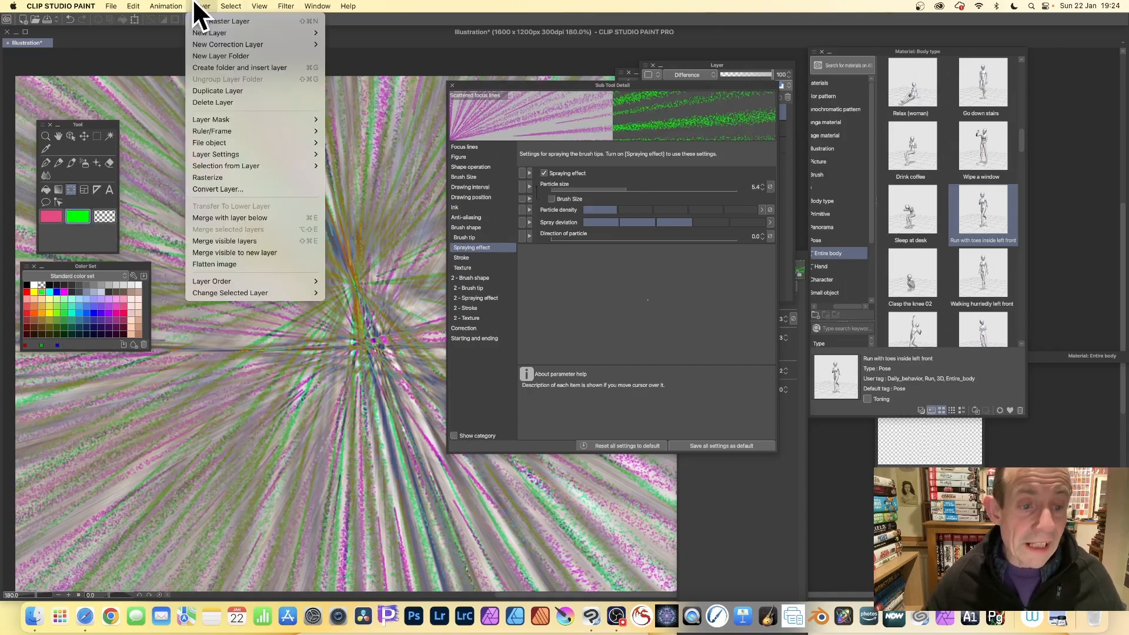
click(235, 253)
click(286, 5)
mouse_move(291, 21)
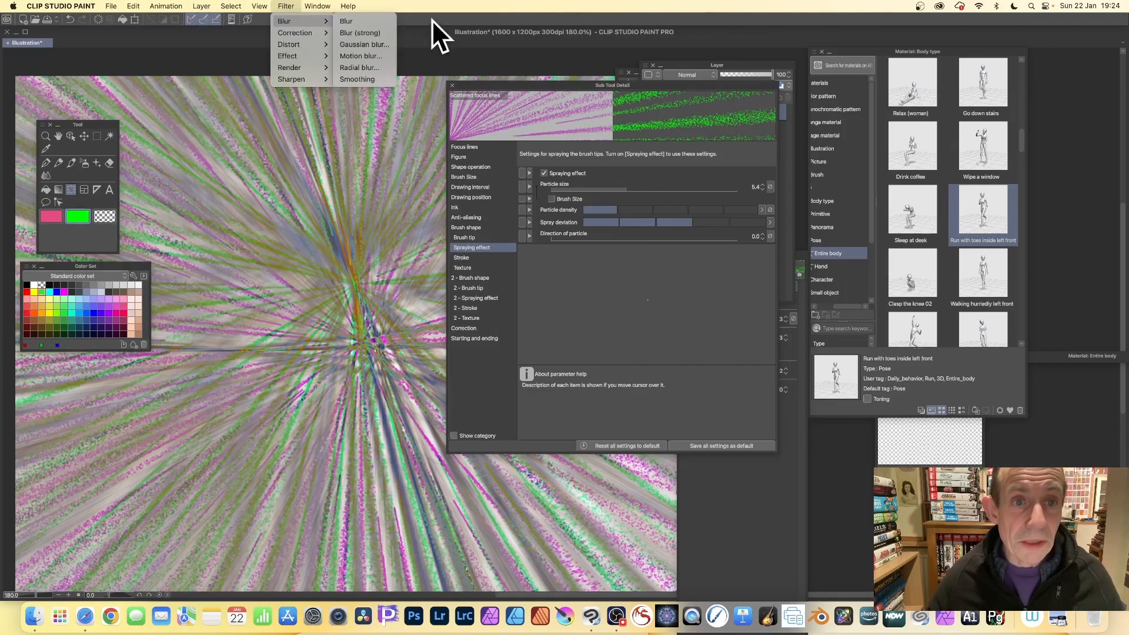
click(381, 67)
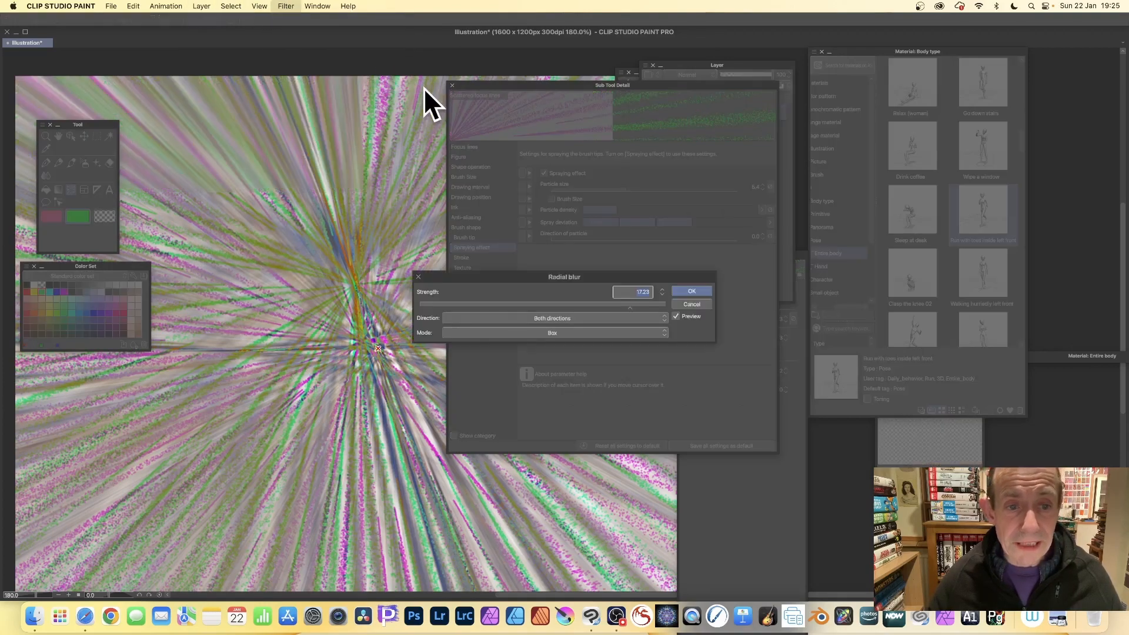
click(696, 291)
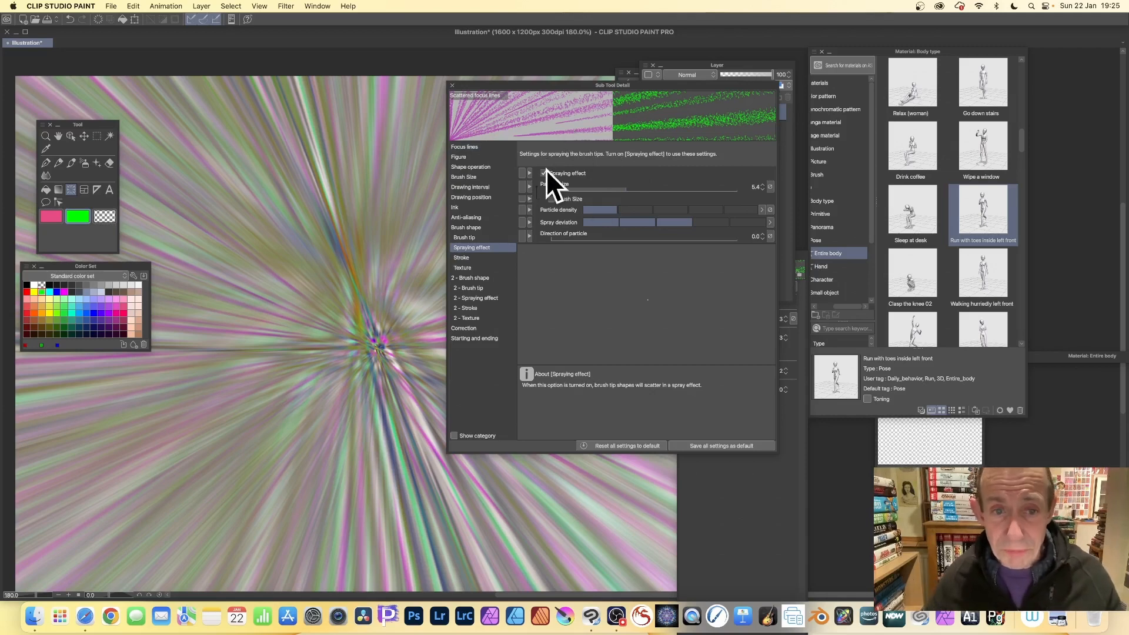
Step: Look through the focus line tool's Shape operation, Brush Size, Drawing interval, Drawing position, Figure, Brush tip, Brush shape and Anti-aliasing settings
click(482, 167)
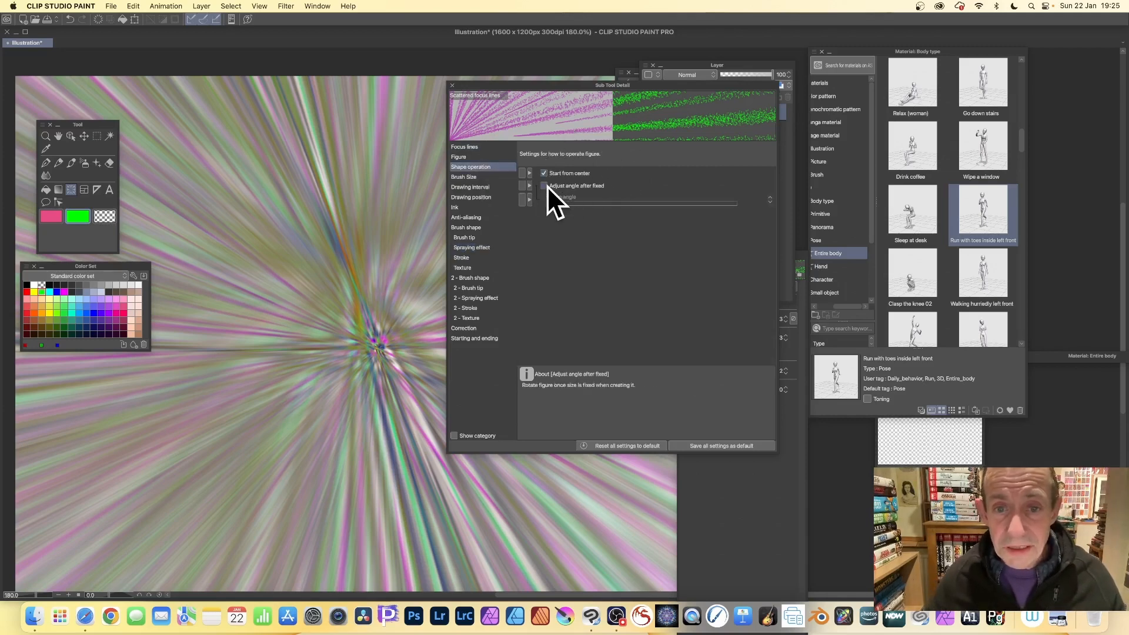
click(475, 176)
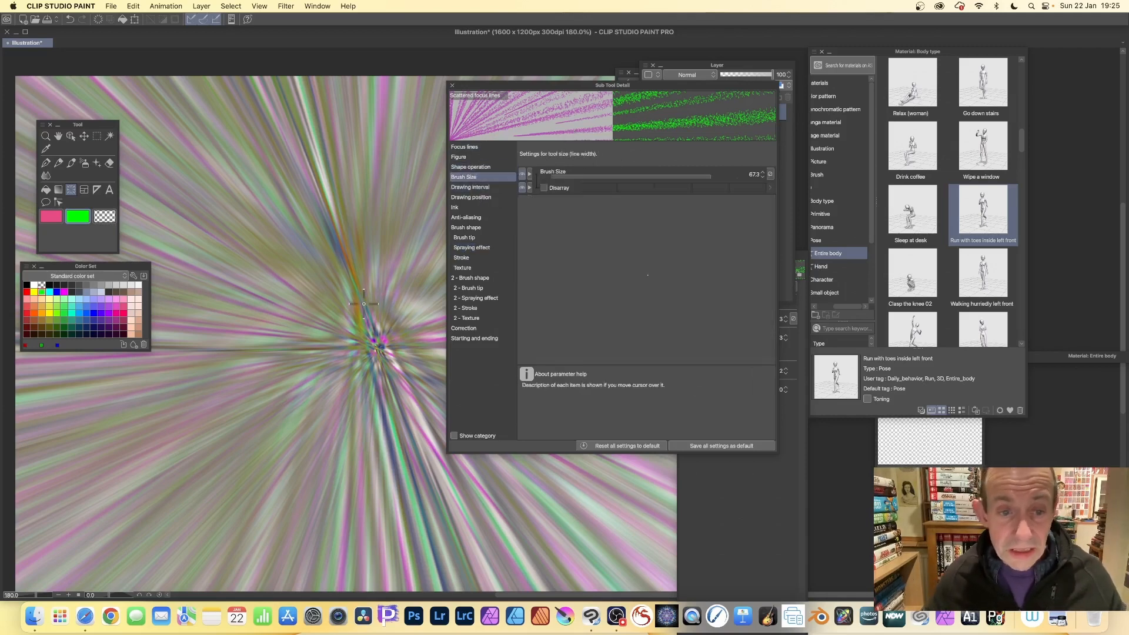
click(472, 187)
click(472, 198)
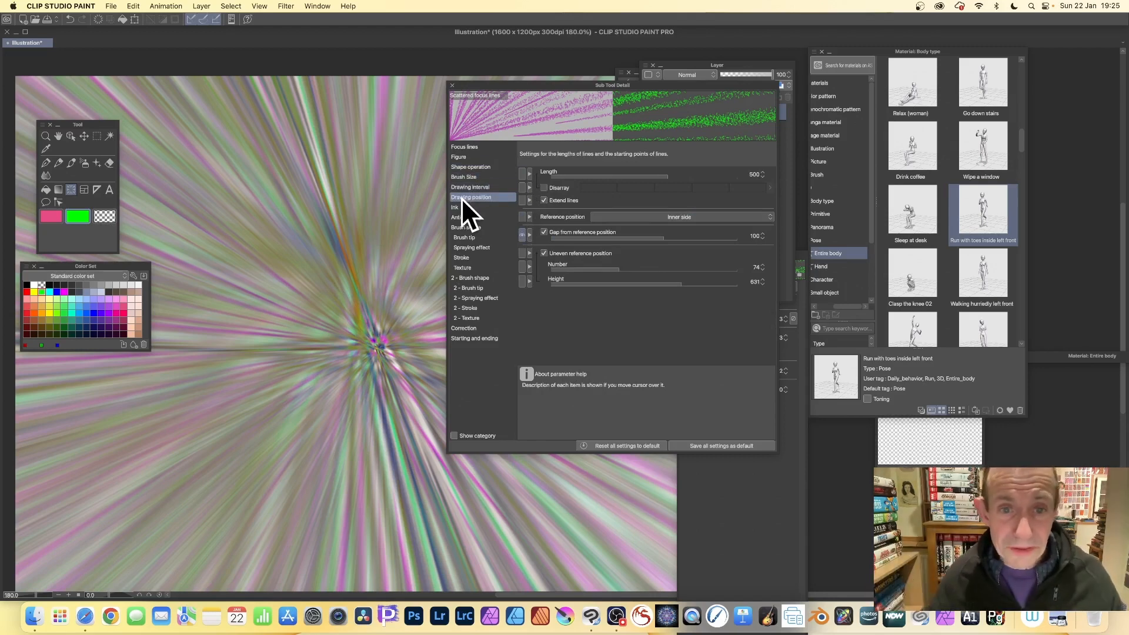
click(462, 156)
click(471, 167)
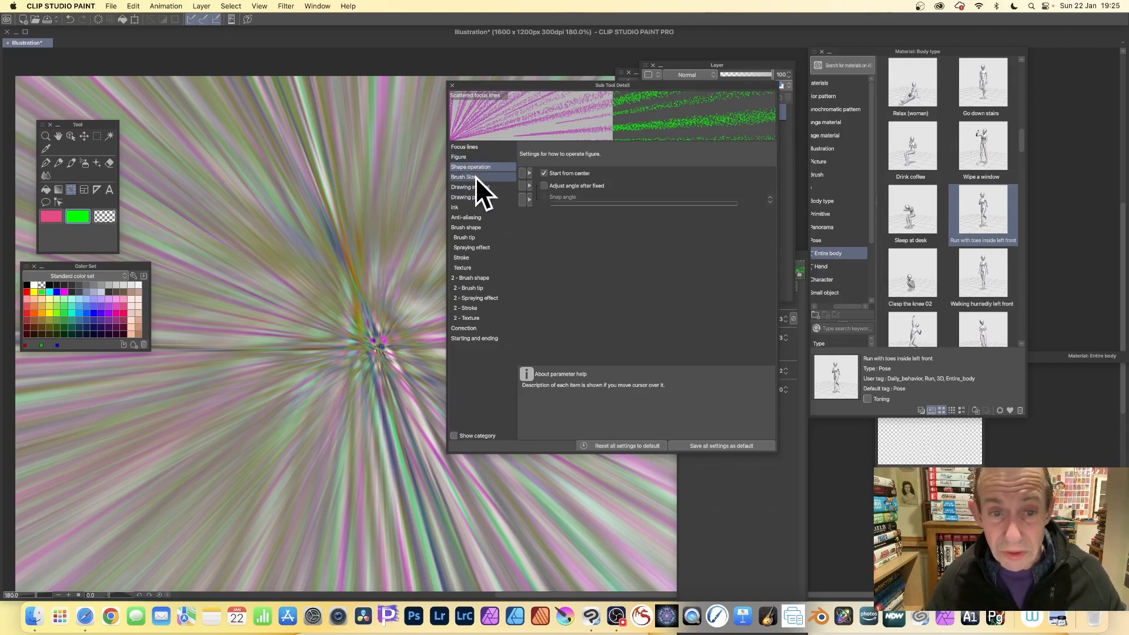
click(466, 237)
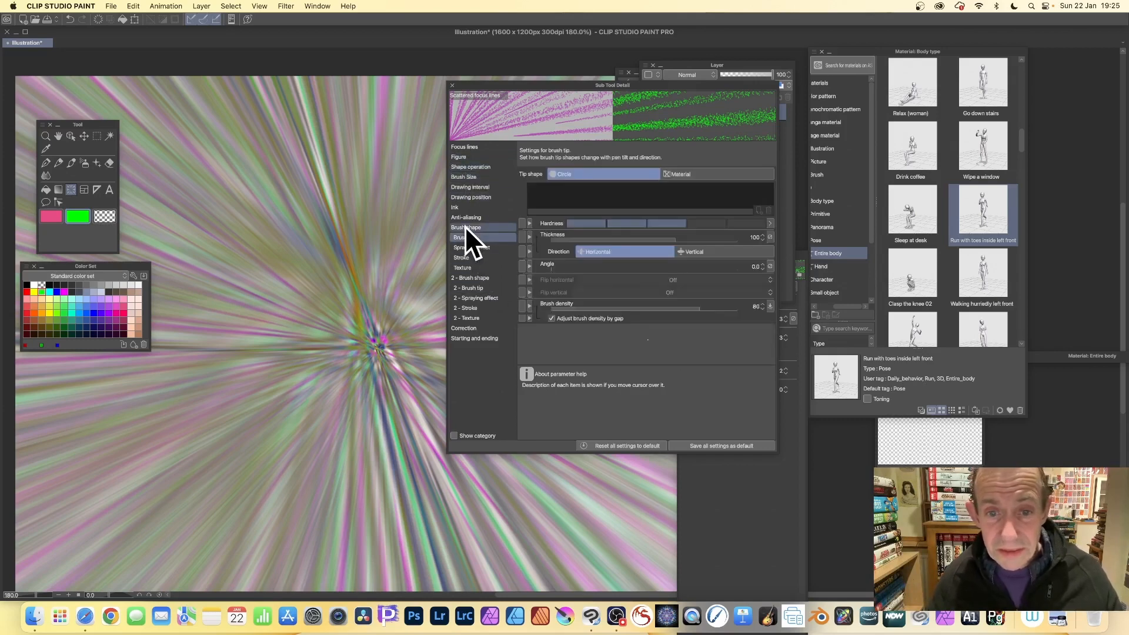
click(464, 227)
click(464, 217)
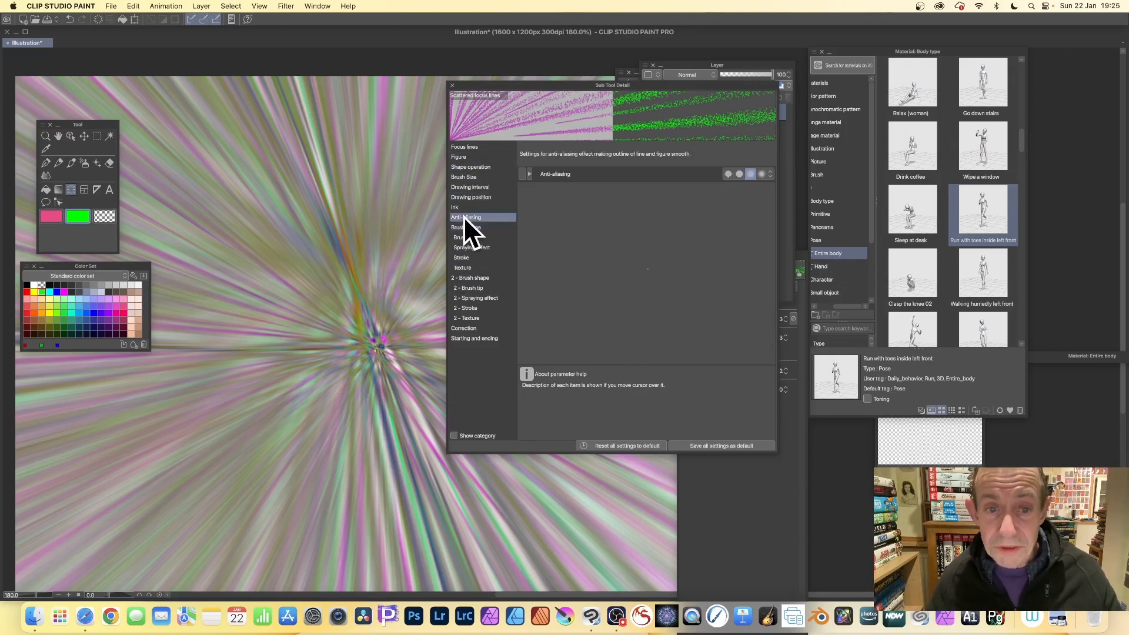